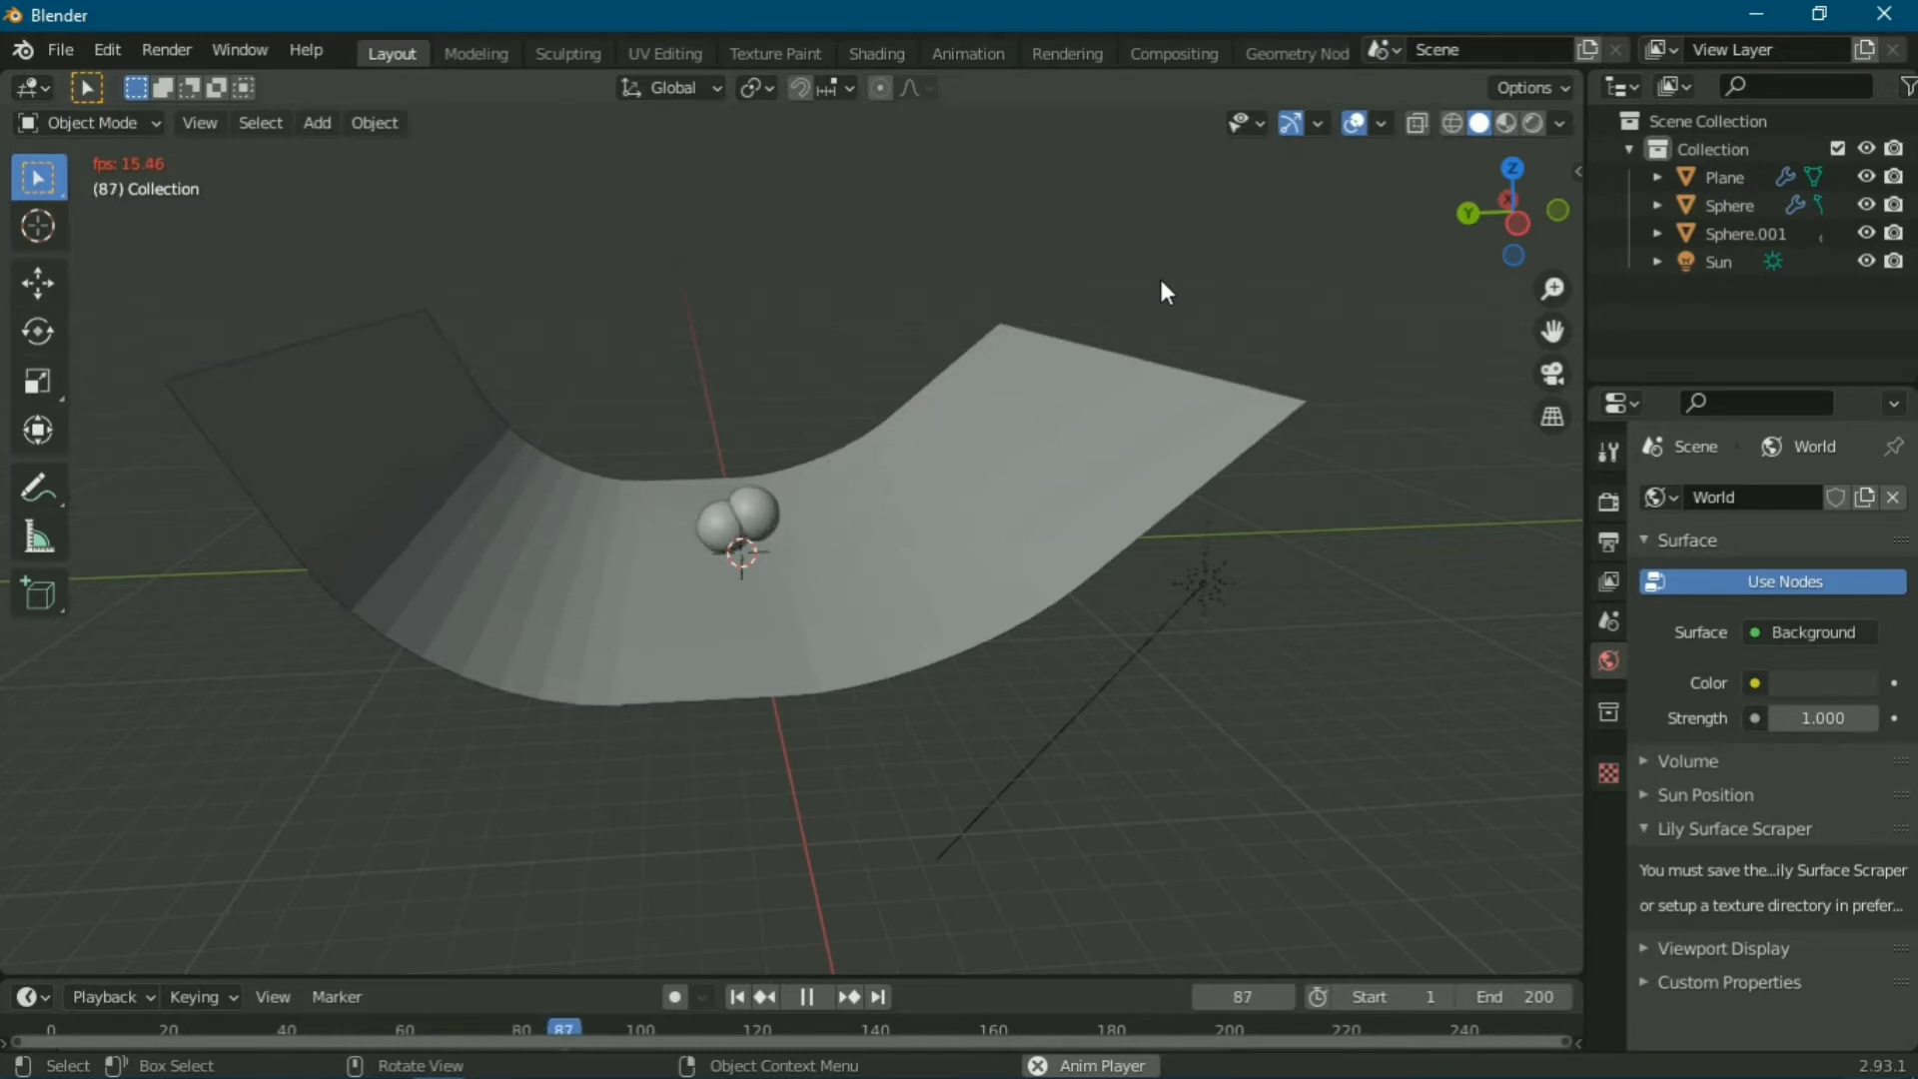
Step: Orbit the view around the two spheres rolling down the half-pipe, then zoom out
{"action": "mouse_move", "coordinate": [1161, 282]}
{"action": "middle_mouse_down"}
{"action": "mouse_move", "coordinate": [1151, 469]}
{"action": "mouse_move", "coordinate": [1484, 377]}
{"action": "middle_mouse_up"}
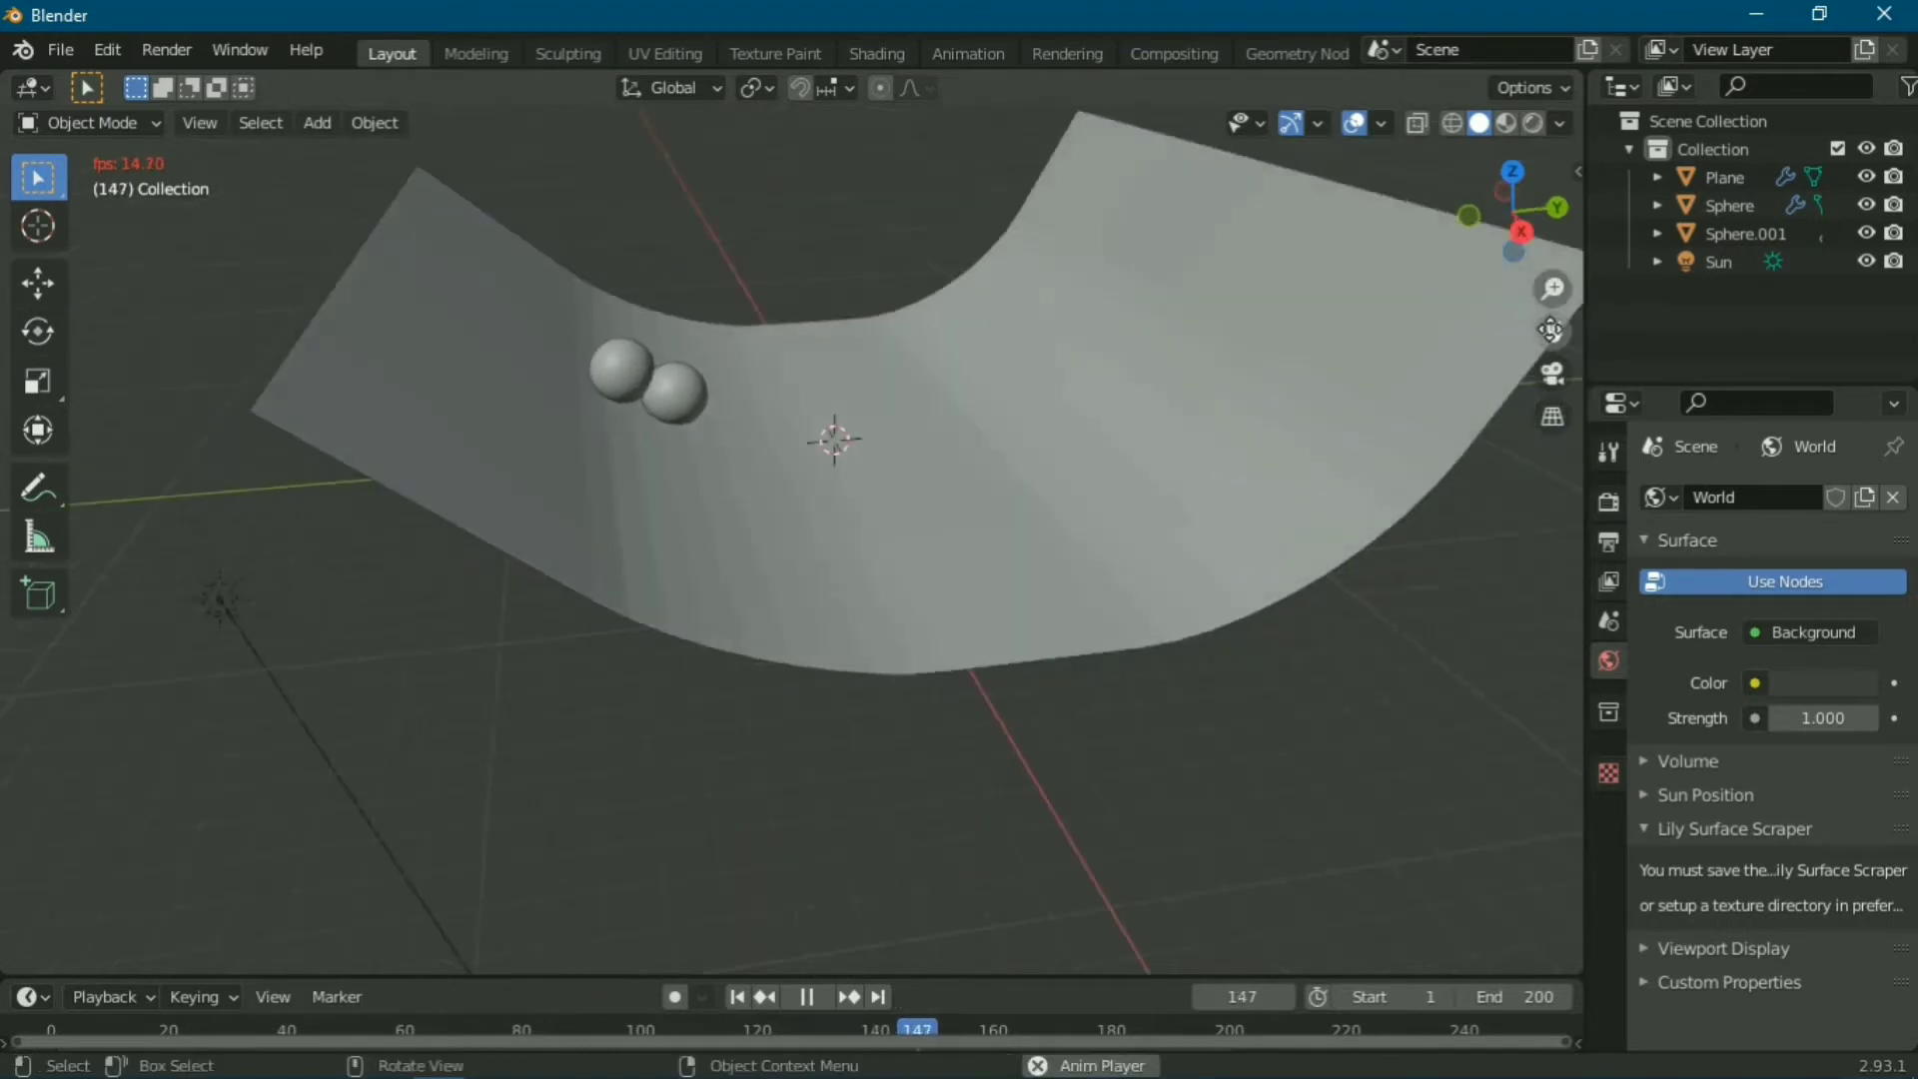
{"action": "middle_click_drag", "start_coordinate": [1000, 487], "coordinate": [952, 455]}
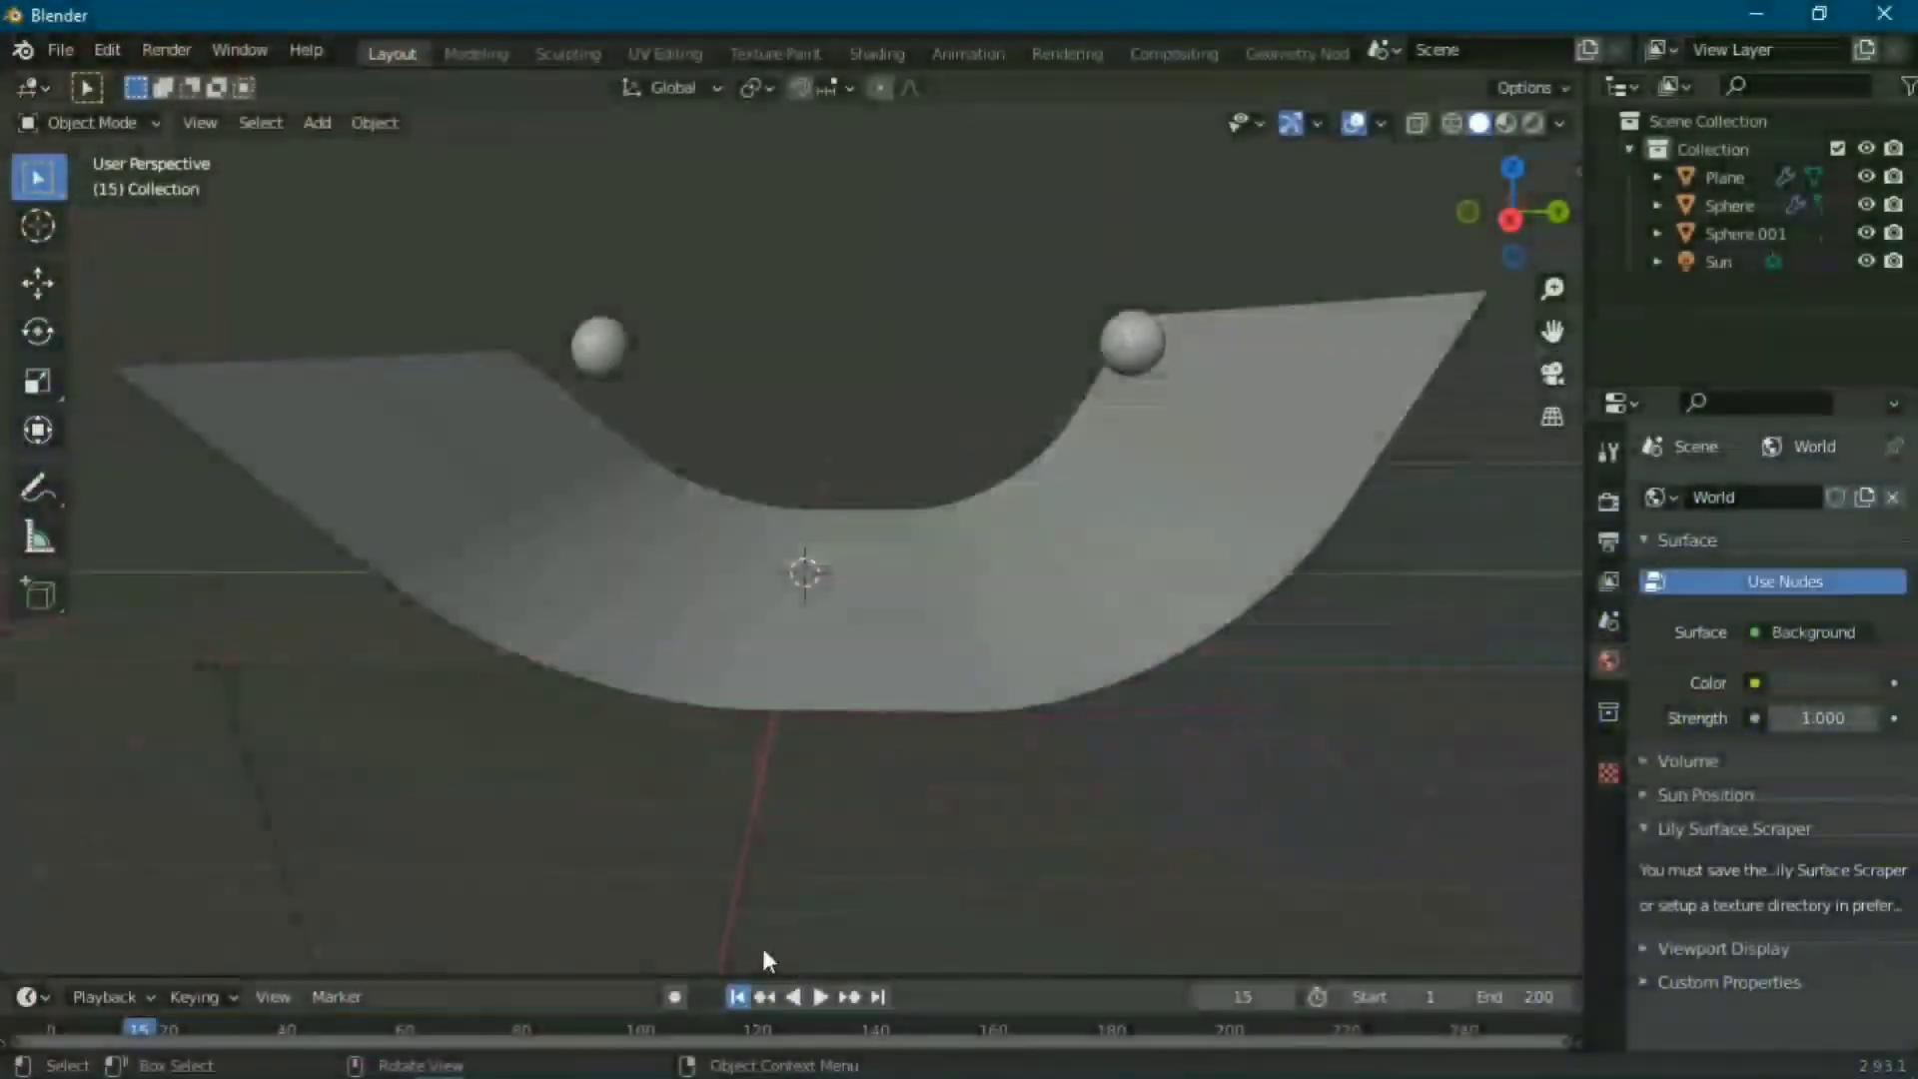
{"action": "scroll", "coordinate": [803, 653], "scroll_direction": "down", "scroll_amount": 4}
Step: Select the left and right spheres together and delete them
{"action": "left_click", "coordinate": [825, 596]}
{"action": "mouse_move", "coordinate": [824, 595]}
{"action": "middle_mouse_down"}
{"action": "mouse_move", "coordinate": [613, 599]}
{"action": "mouse_move", "coordinate": [530, 571]}
{"action": "middle_mouse_up"}
{"action": "left_click", "coordinate": [578, 447]}
{"action": "left_click", "coordinate": [939, 422]}
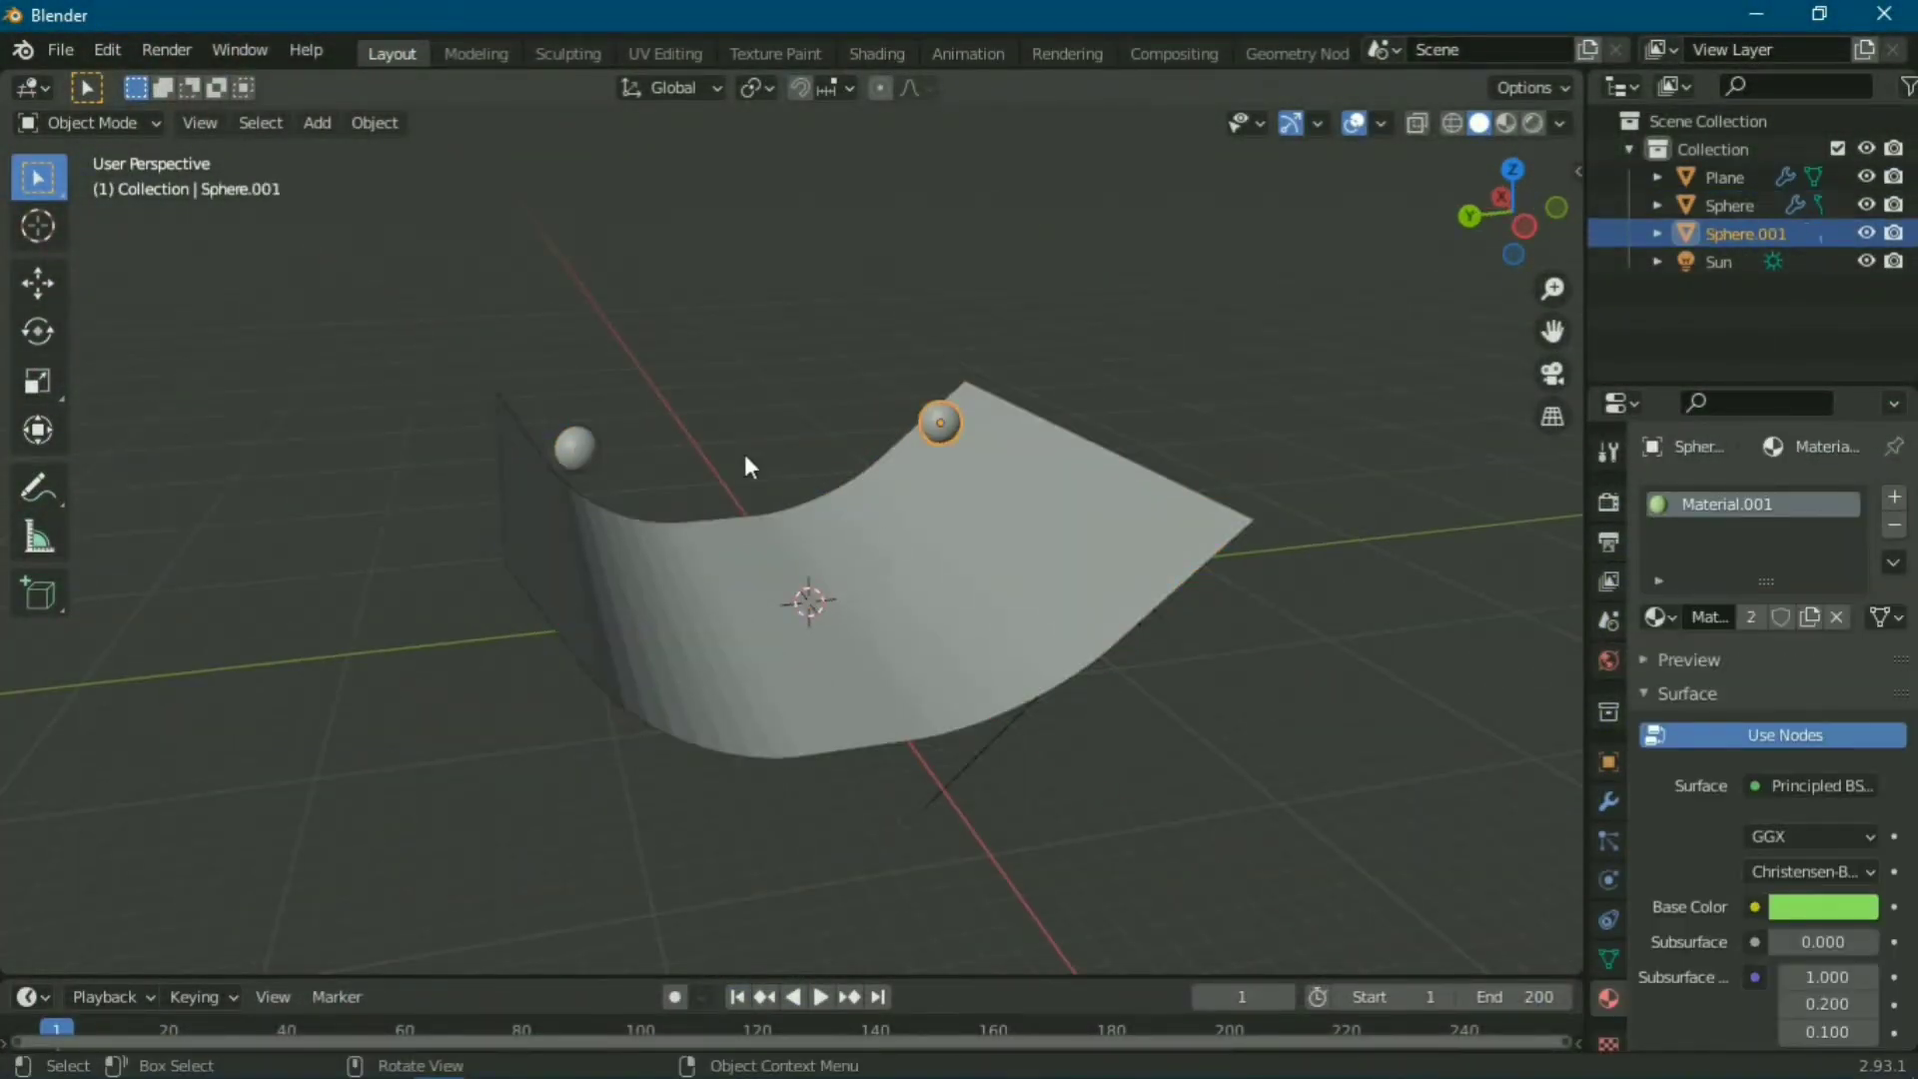
{"action": "left_click", "coordinate": [571, 445], "text": "shift"}
{"action": "scroll", "coordinate": [870, 440], "scroll_direction": "up", "scroll_amount": 2}
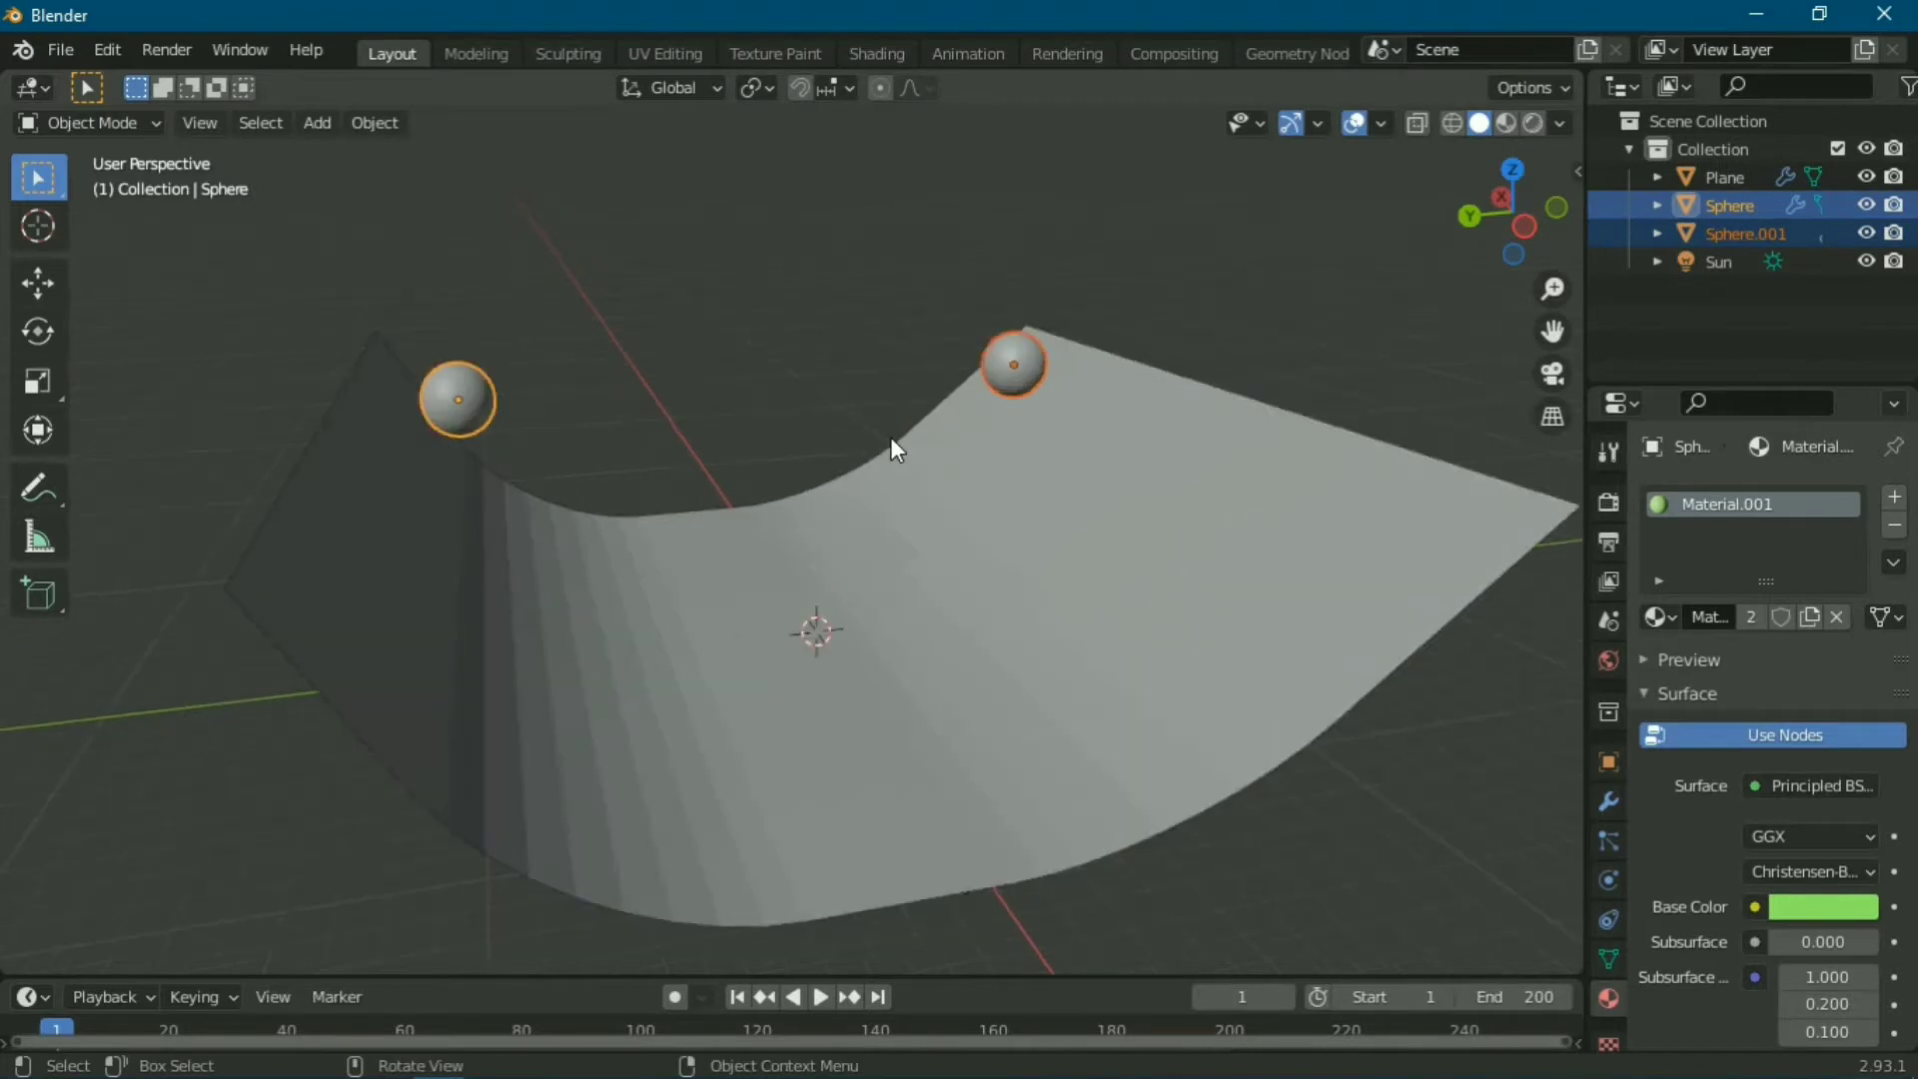
{"action": "key", "text": "Delete"}
Step: Reselect the curved half-pipe plane and bring up the Add menu for a new mesh
{"action": "scroll", "coordinate": [890, 436], "scroll_direction": "down", "scroll_amount": 4}
{"action": "middle_click_drag", "start_coordinate": [860, 487], "coordinate": [767, 631]}
{"action": "left_click", "coordinate": [767, 600]}
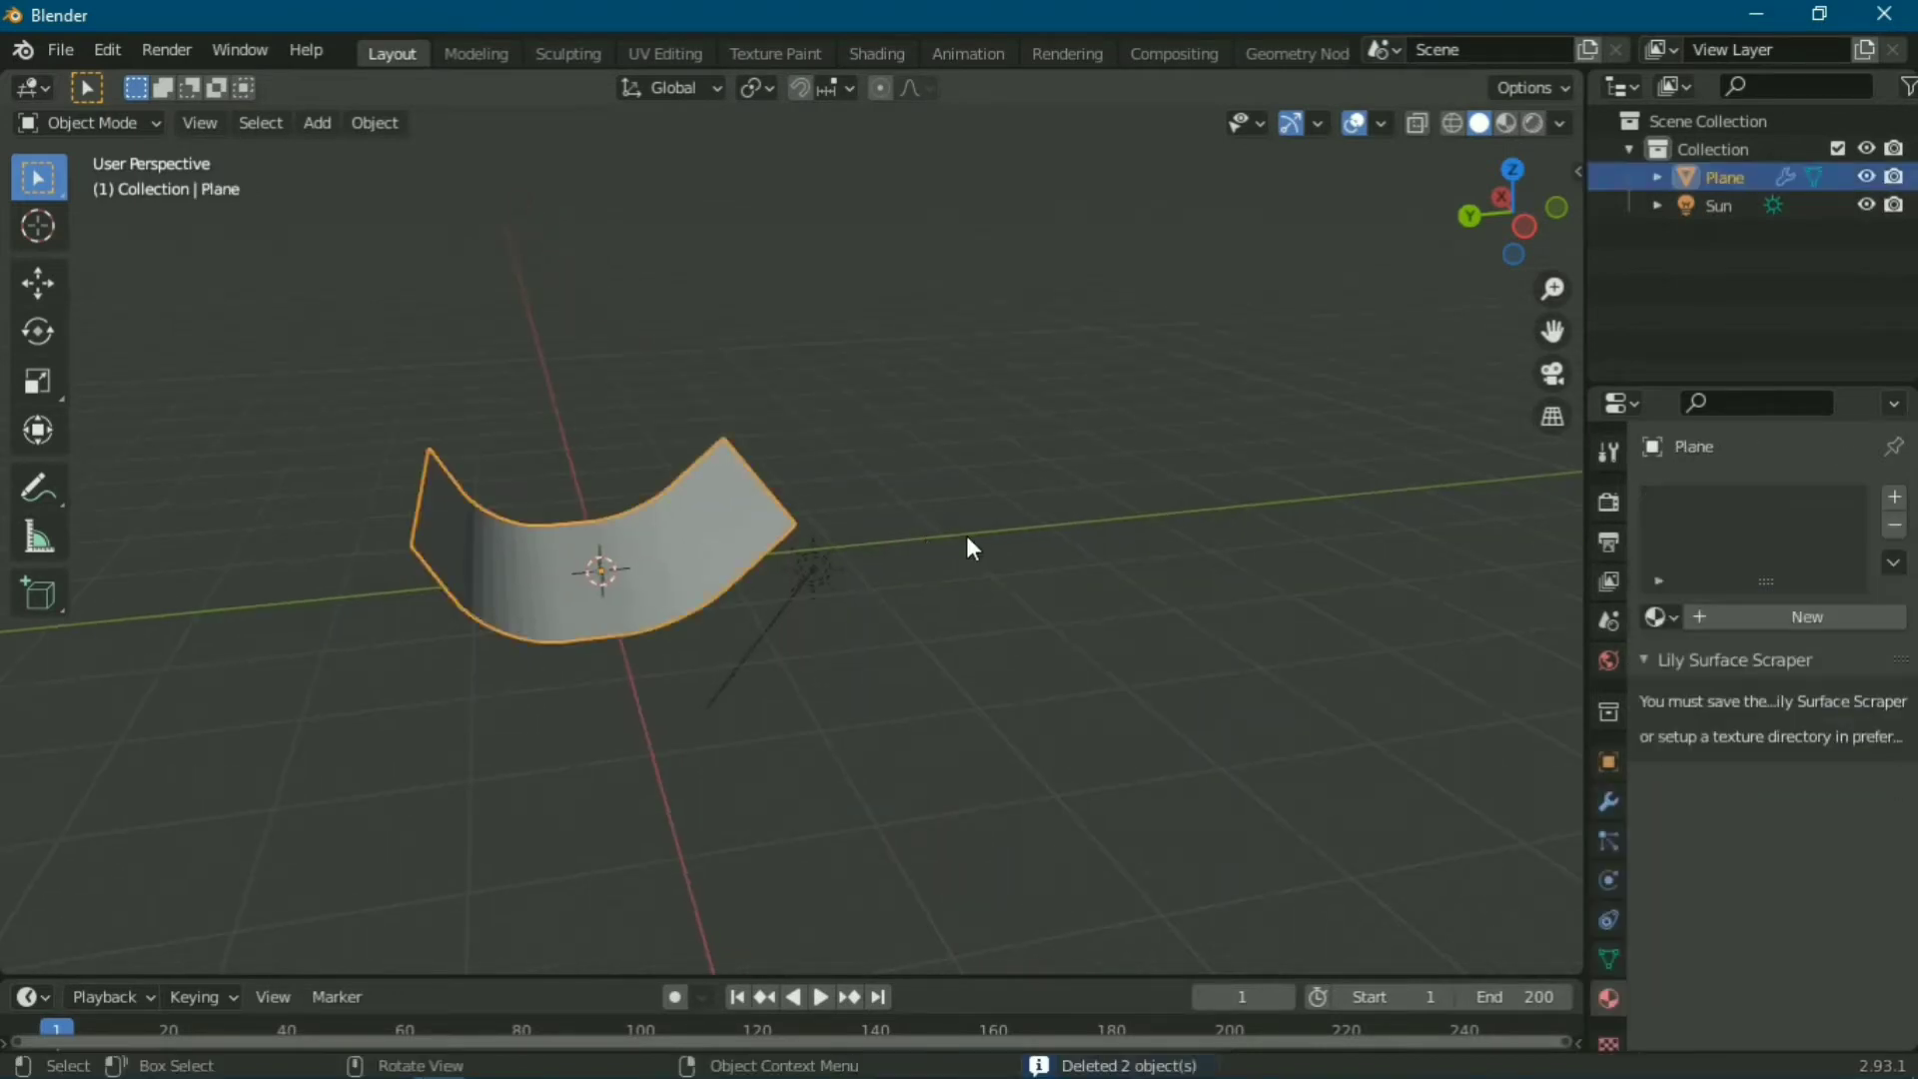
{"action": "middle_click_drag", "start_coordinate": [968, 547], "coordinate": [891, 592]}
{"action": "key", "text": "shift+a"}
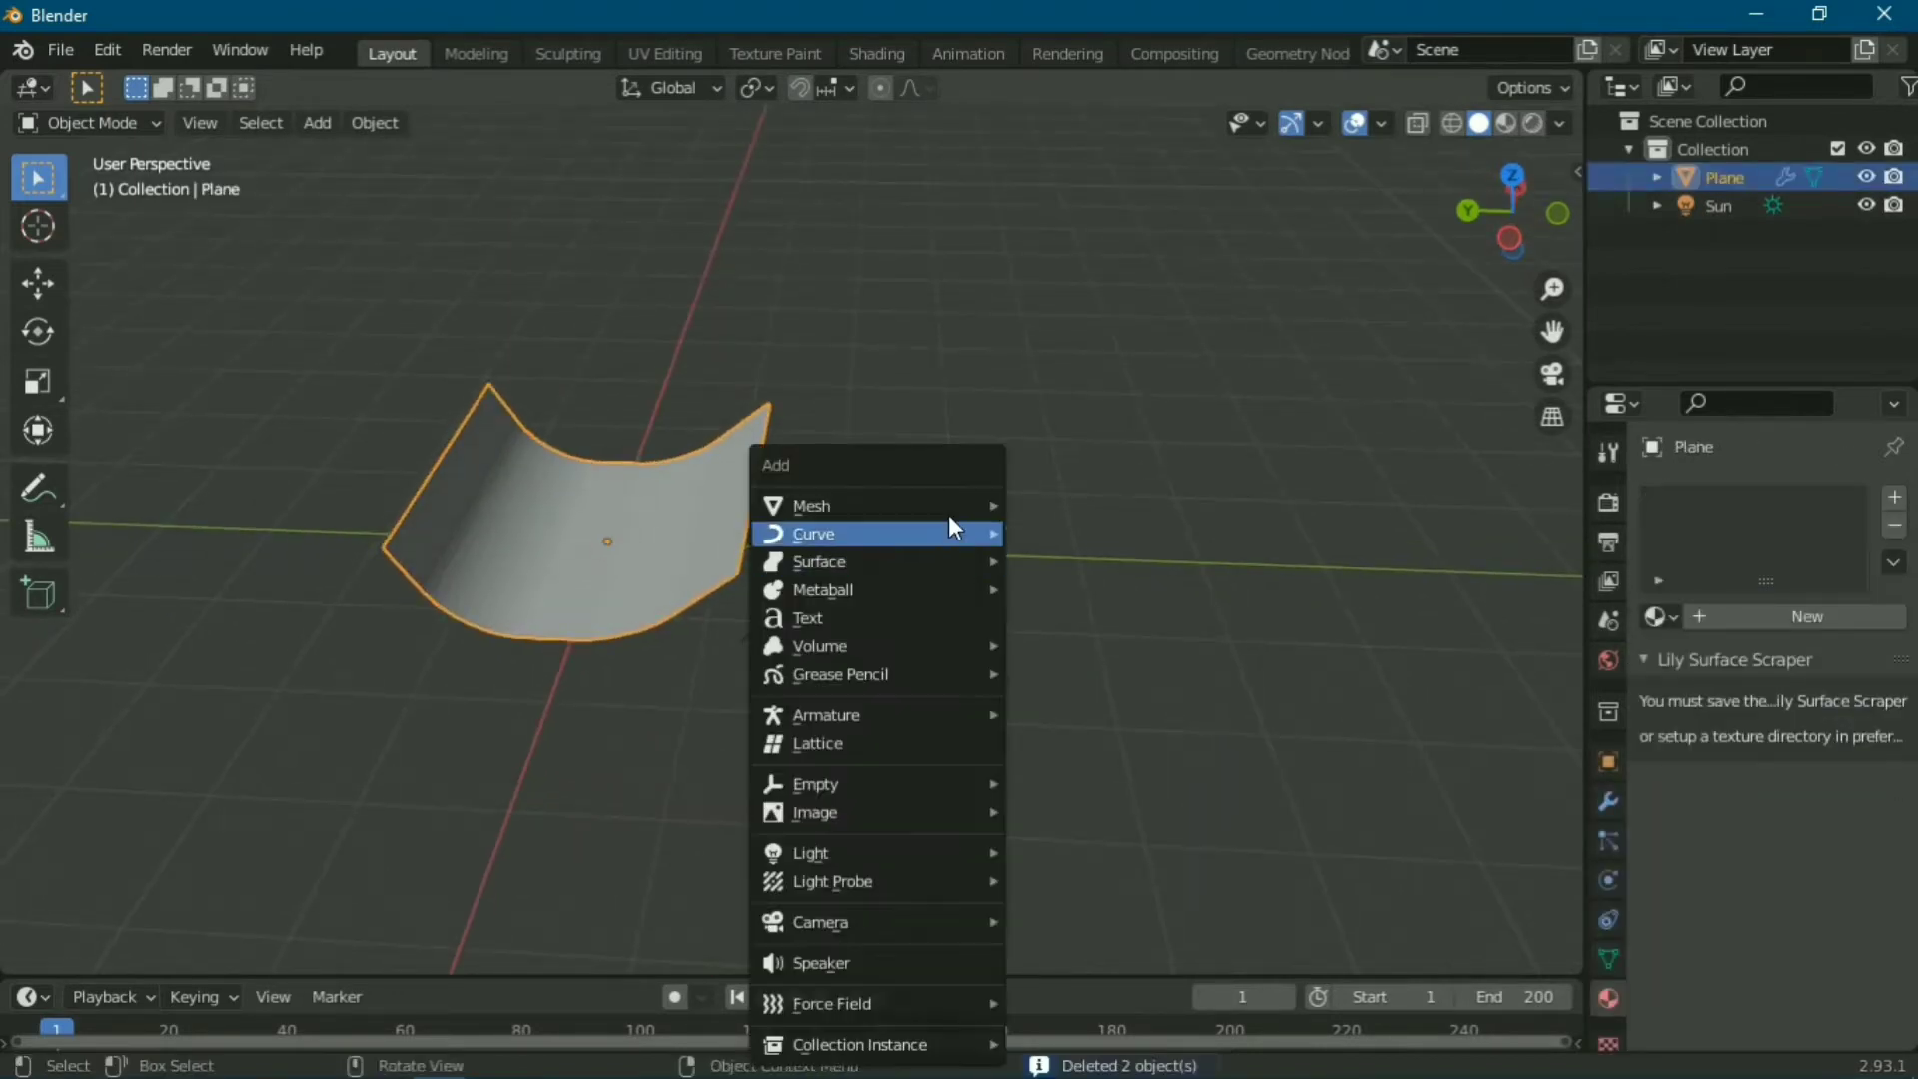
Step: Add a new plane, scale it up, and enter Edit Mode on it
{"action": "left_click", "coordinate": [1124, 503]}
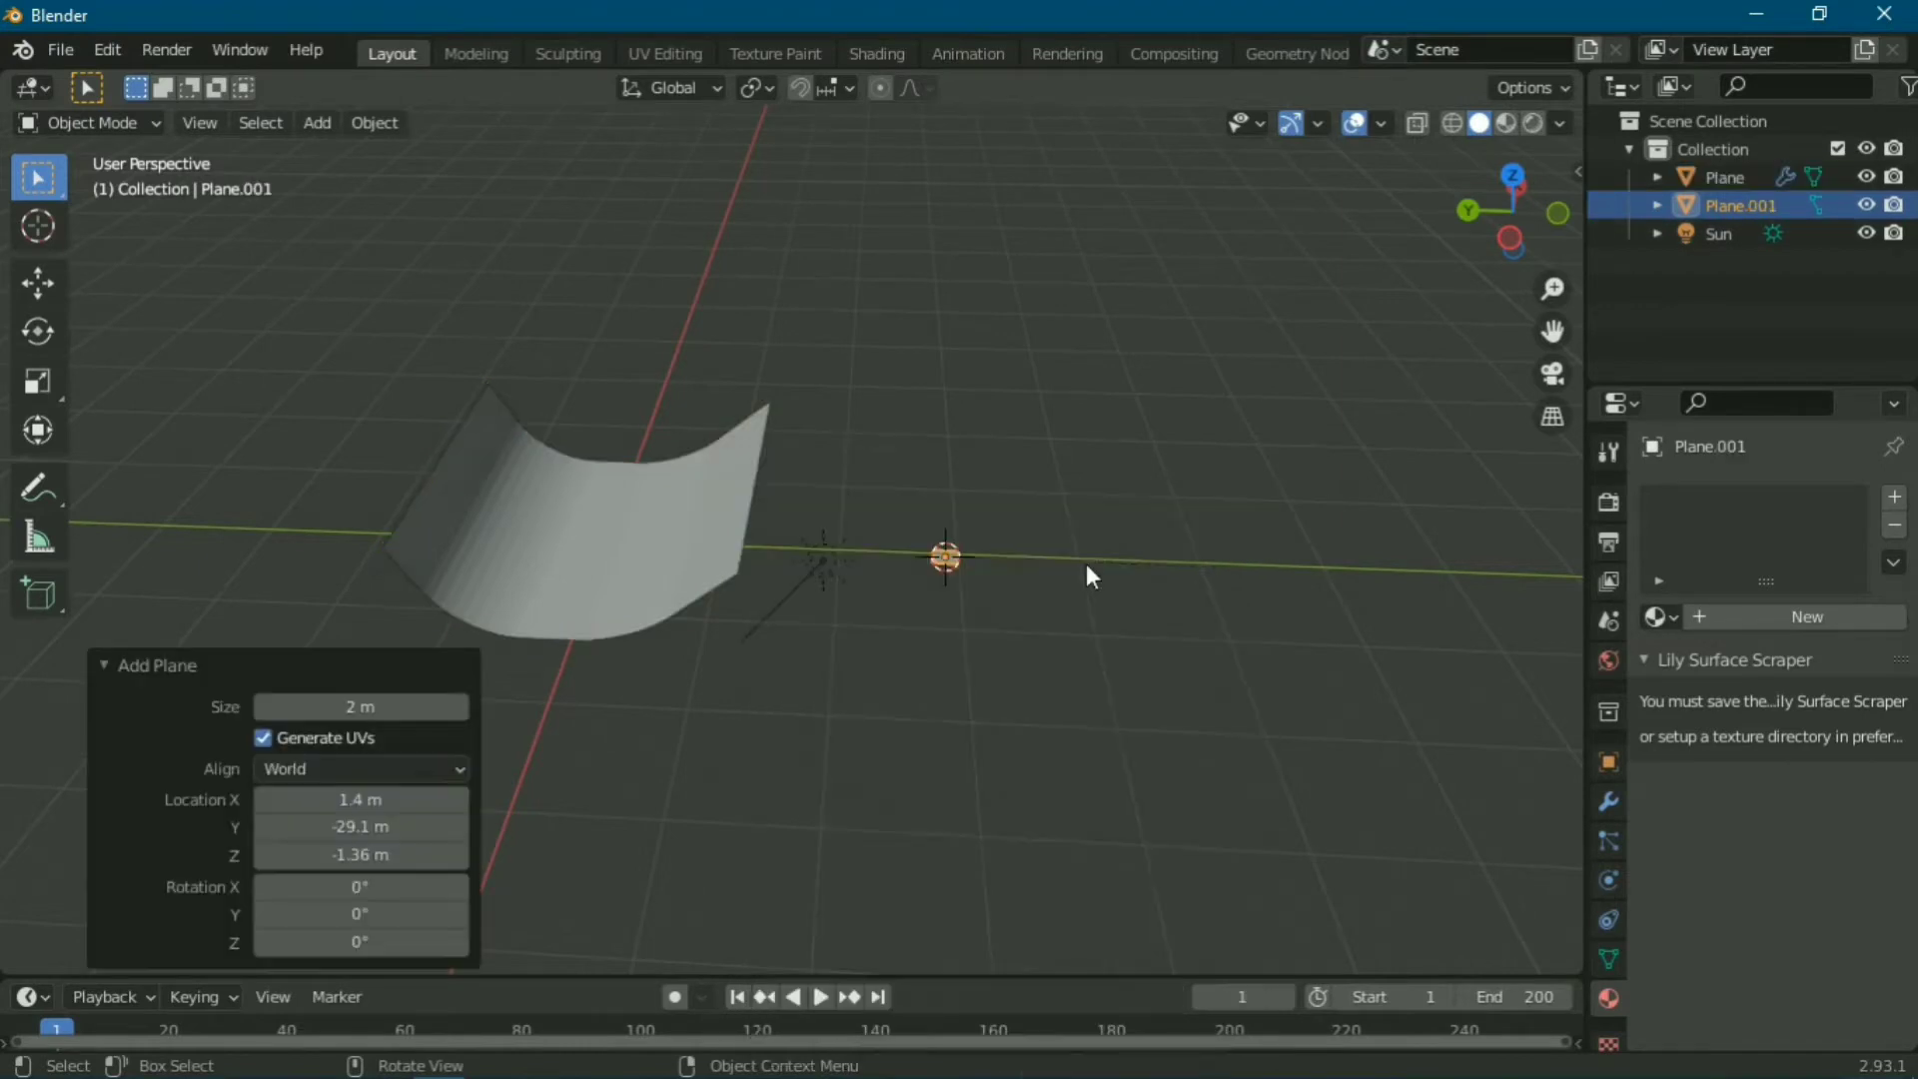
{"action": "key", "text": "s"}
{"action": "left_click", "coordinate": [433, 505]}
{"action": "key", "text": "Tab"}
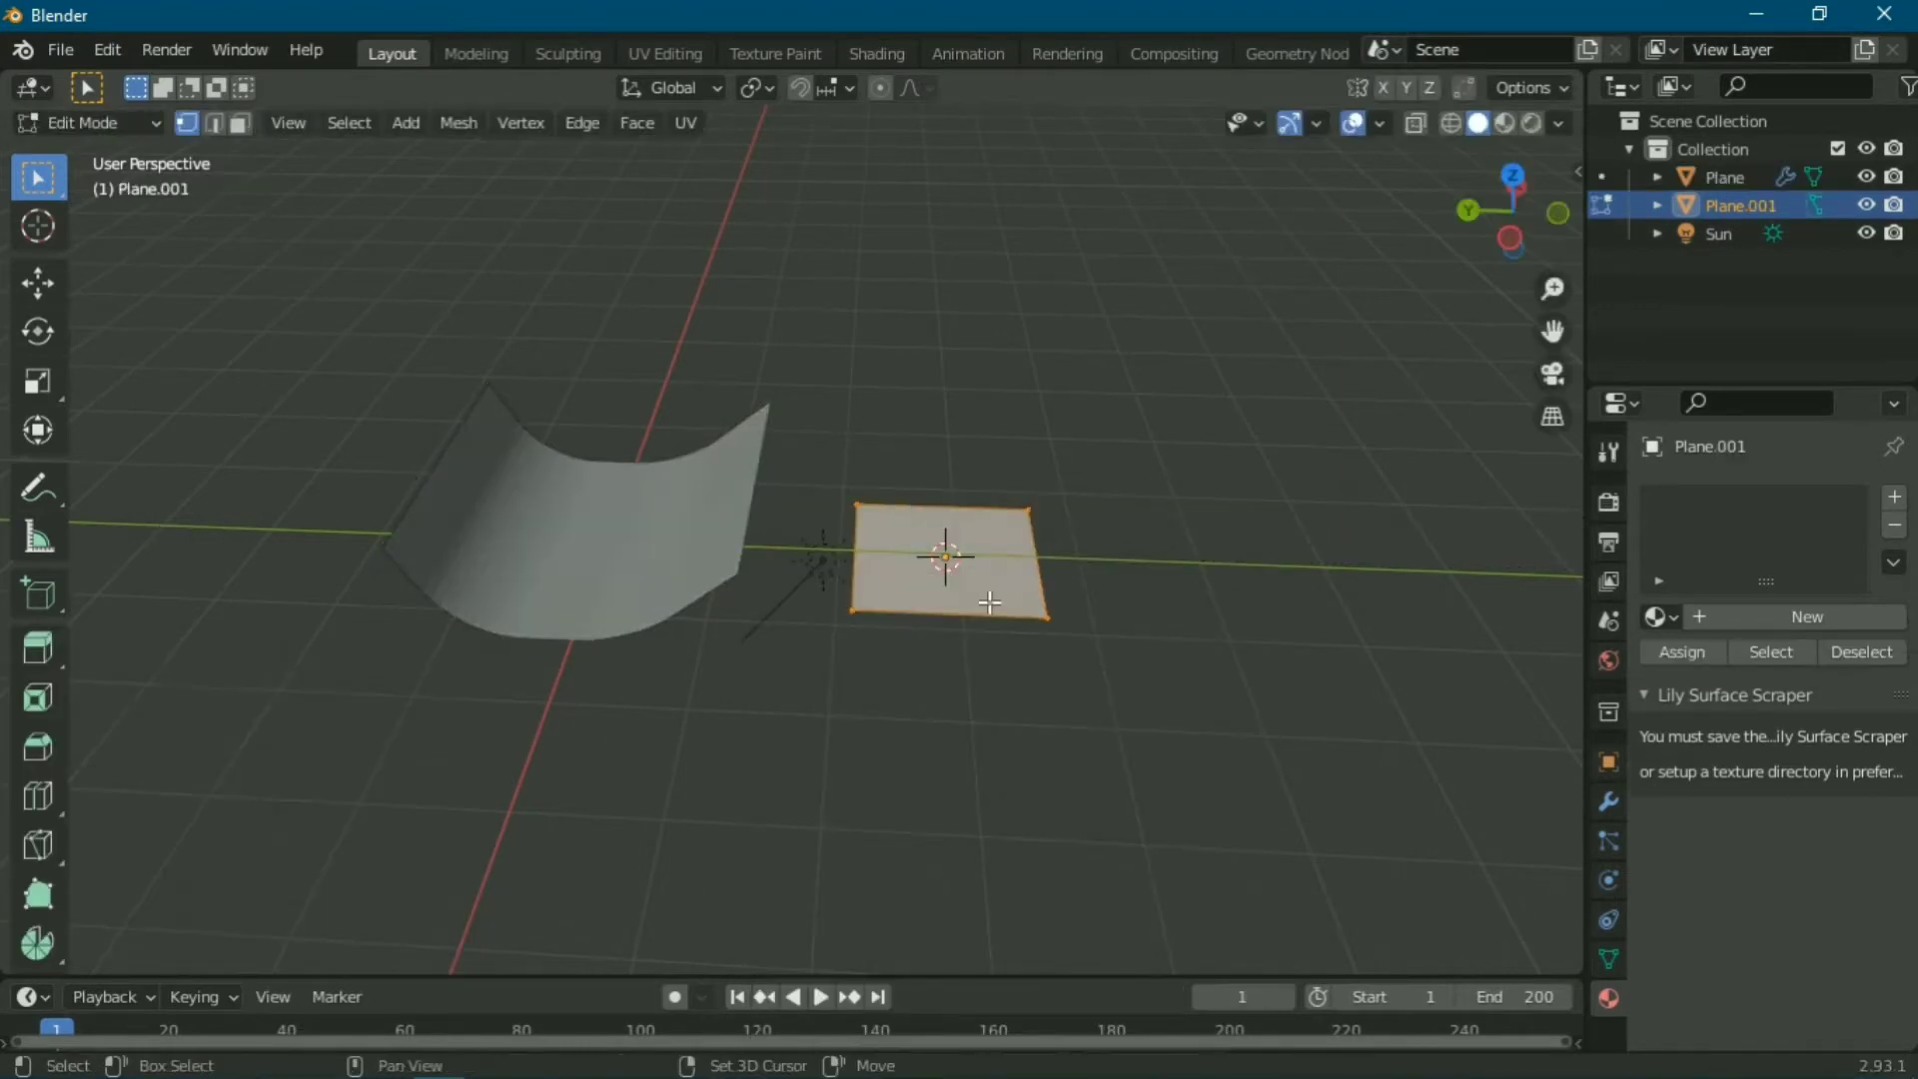
{"action": "middle_click_drag", "start_coordinate": [989, 603], "coordinate": [788, 463]}
{"action": "scroll", "coordinate": [789, 462], "scroll_direction": "up", "scroll_amount": 2}
Step: Loop-cut the plane's middle, bevel it into two edges, and select both outer edges
{"action": "key", "text": "ctrl+r"}
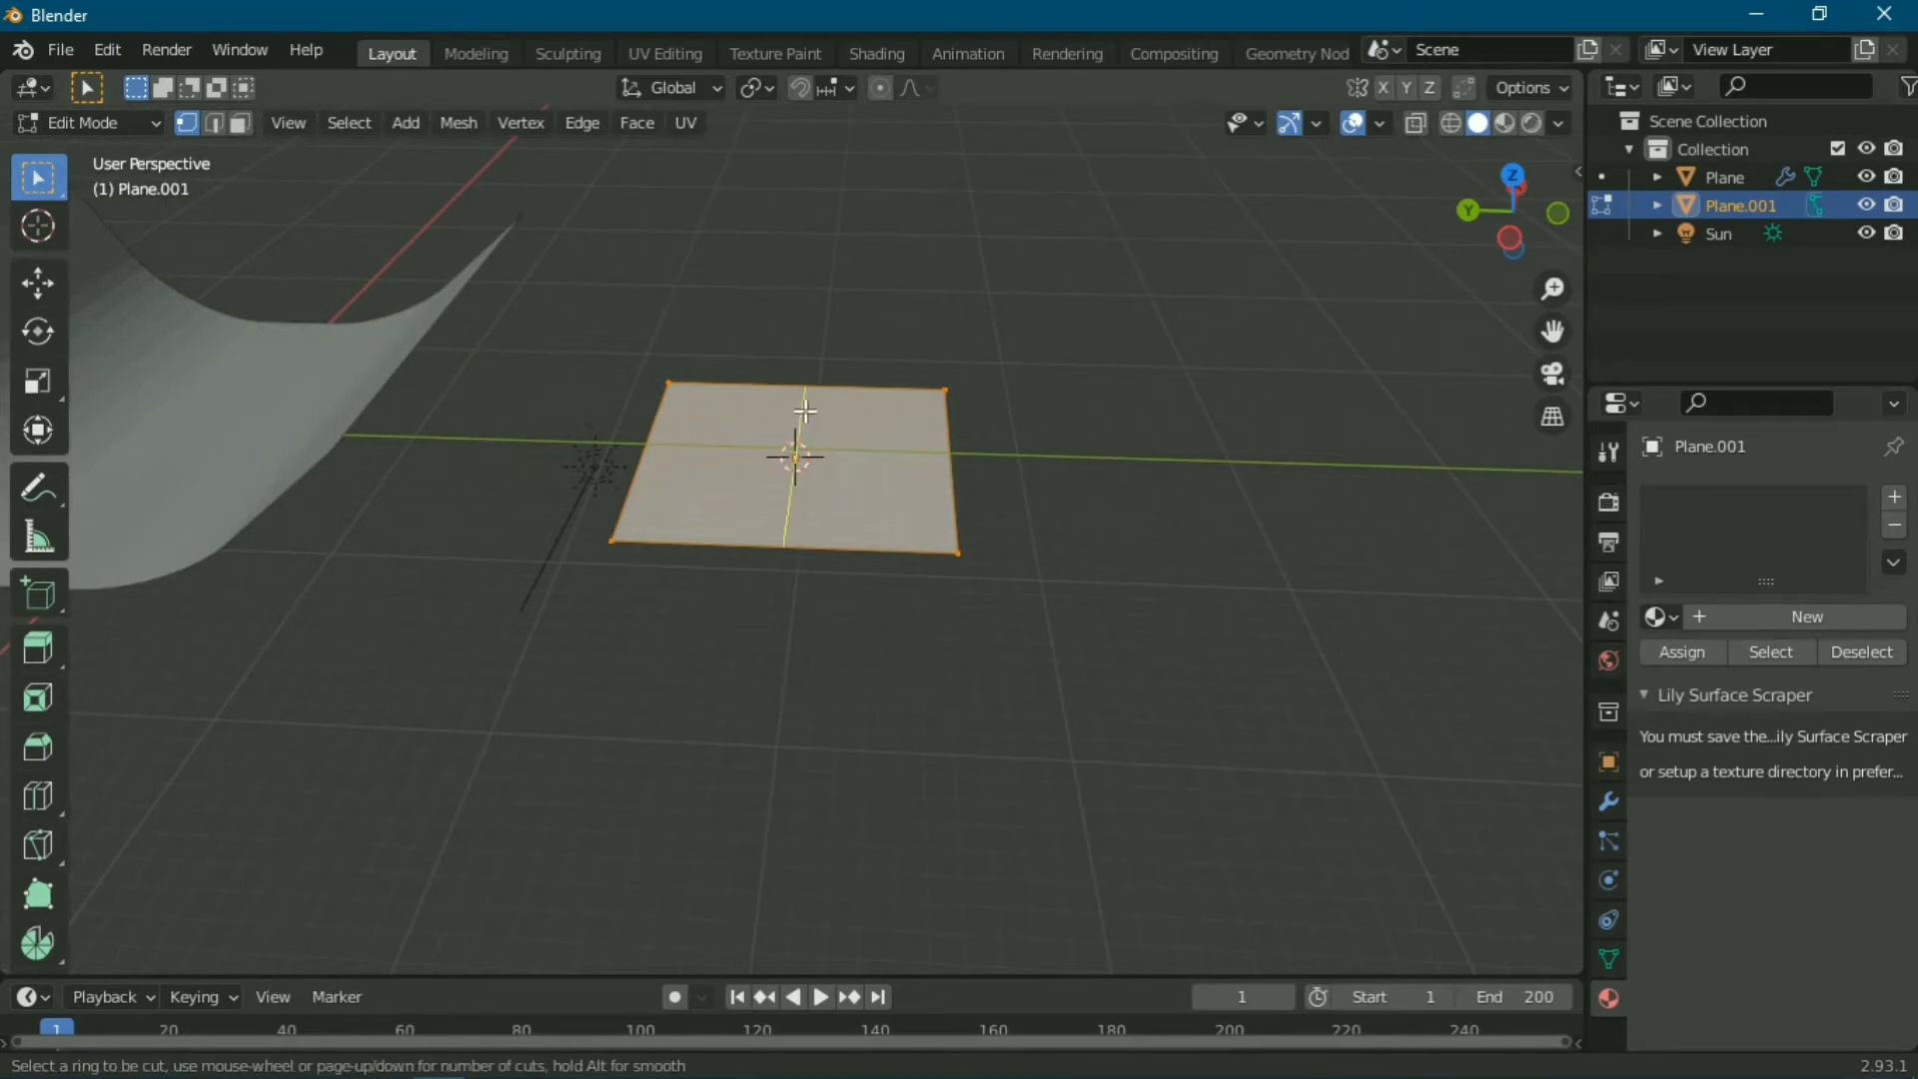
{"action": "left_click", "coordinate": [806, 411]}
{"action": "right_click", "coordinate": [804, 417]}
{"action": "scroll", "coordinate": [955, 415], "scroll_direction": "up", "scroll_amount": 3}
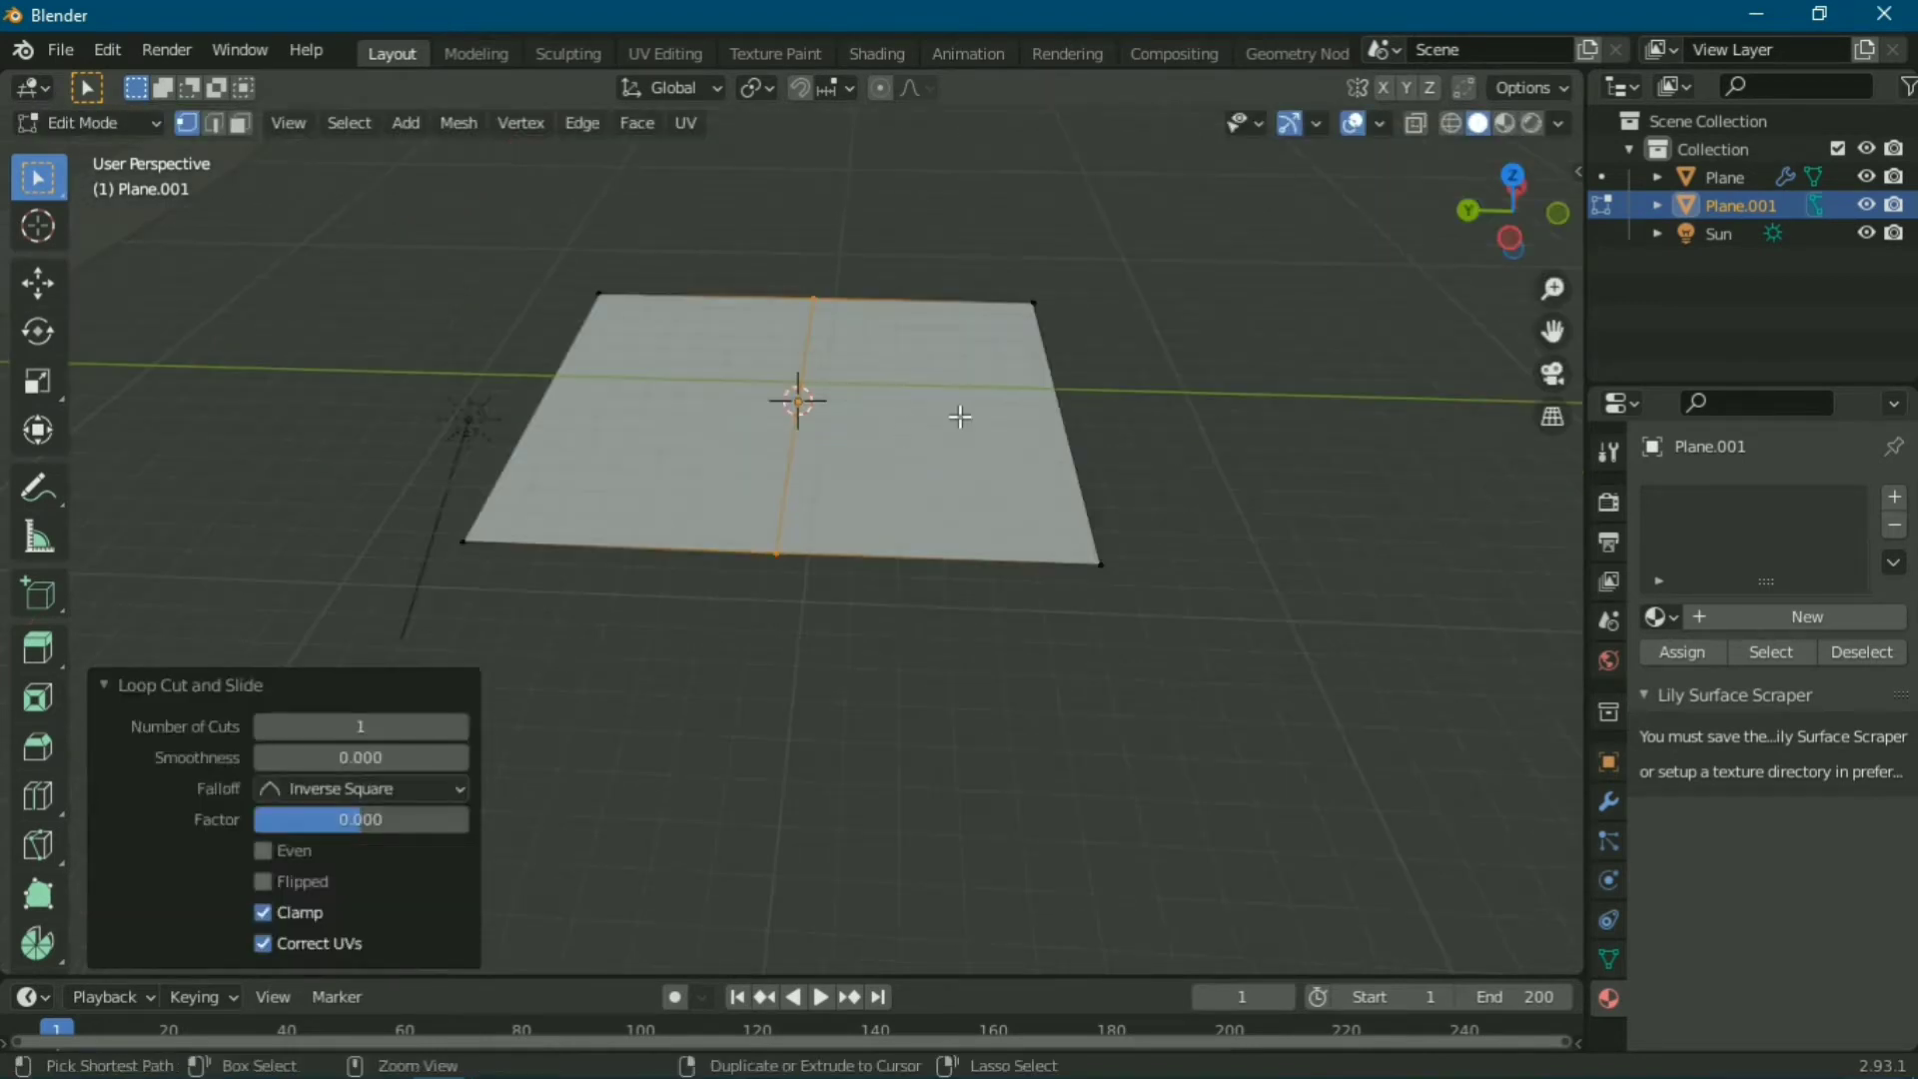
{"action": "key", "text": "ctrl+b"}
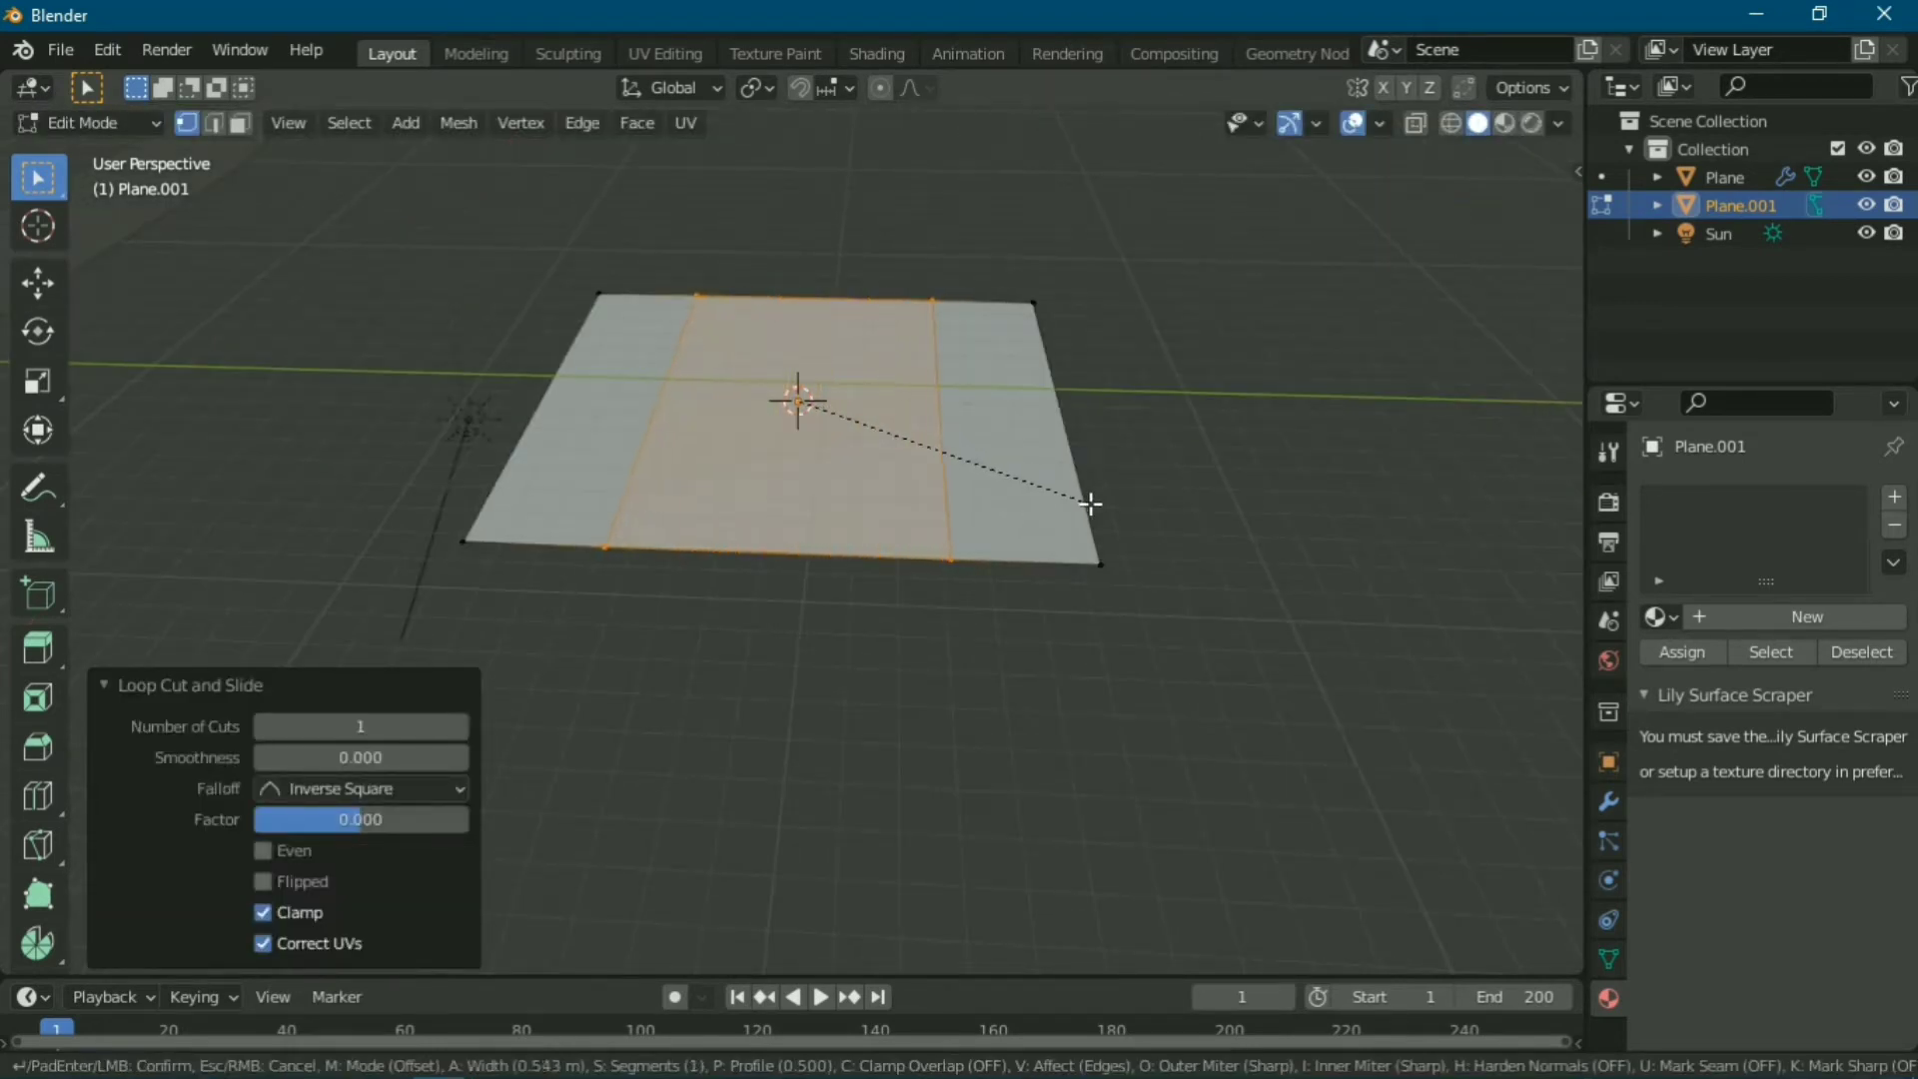
{"action": "left_click", "coordinate": [1091, 503]}
{"action": "left_click_drag", "start_coordinate": [1000, 270], "coordinate": [1205, 640]}
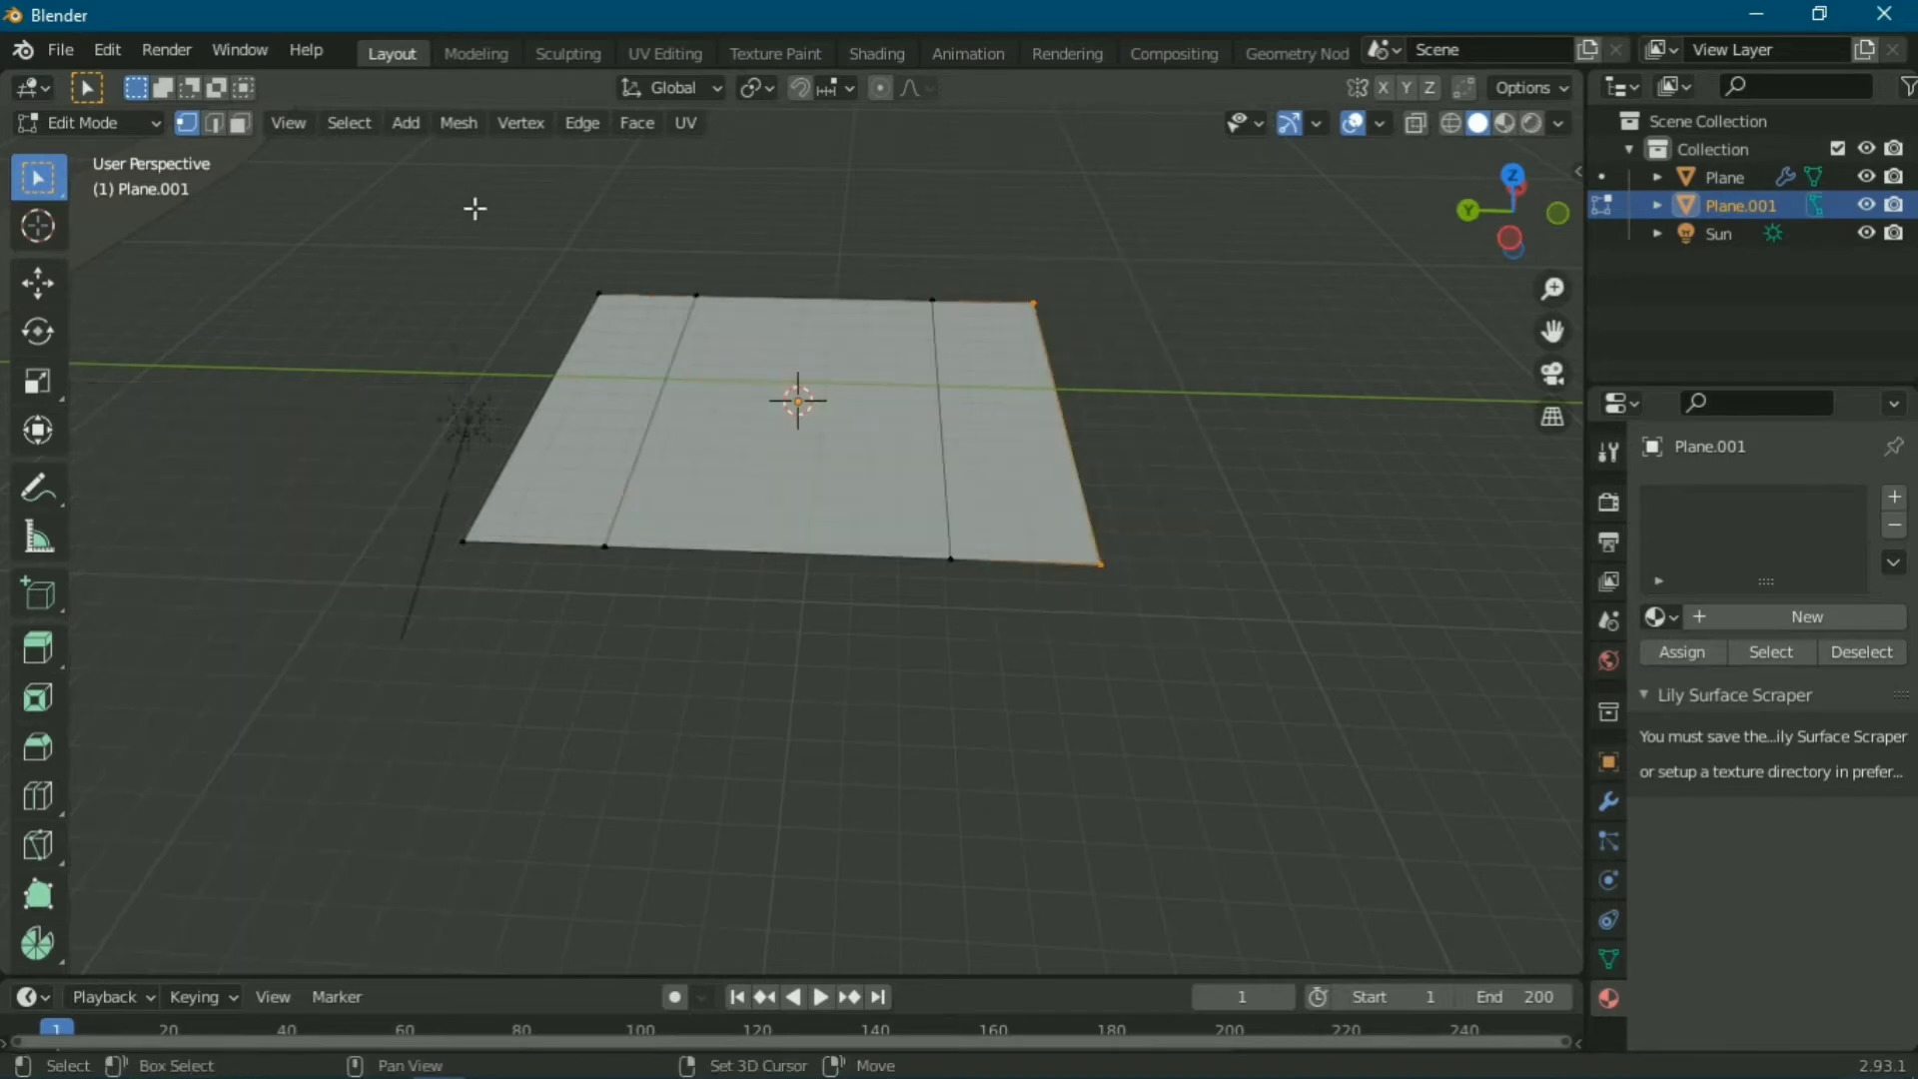
{"action": "mouse_move", "coordinate": [473, 207]}
{"action": "left_mouse_down"}
{"action": "mouse_move", "coordinate": [643, 671]}
{"action": "mouse_move", "coordinate": [638, 648]}
{"action": "left_mouse_up"}
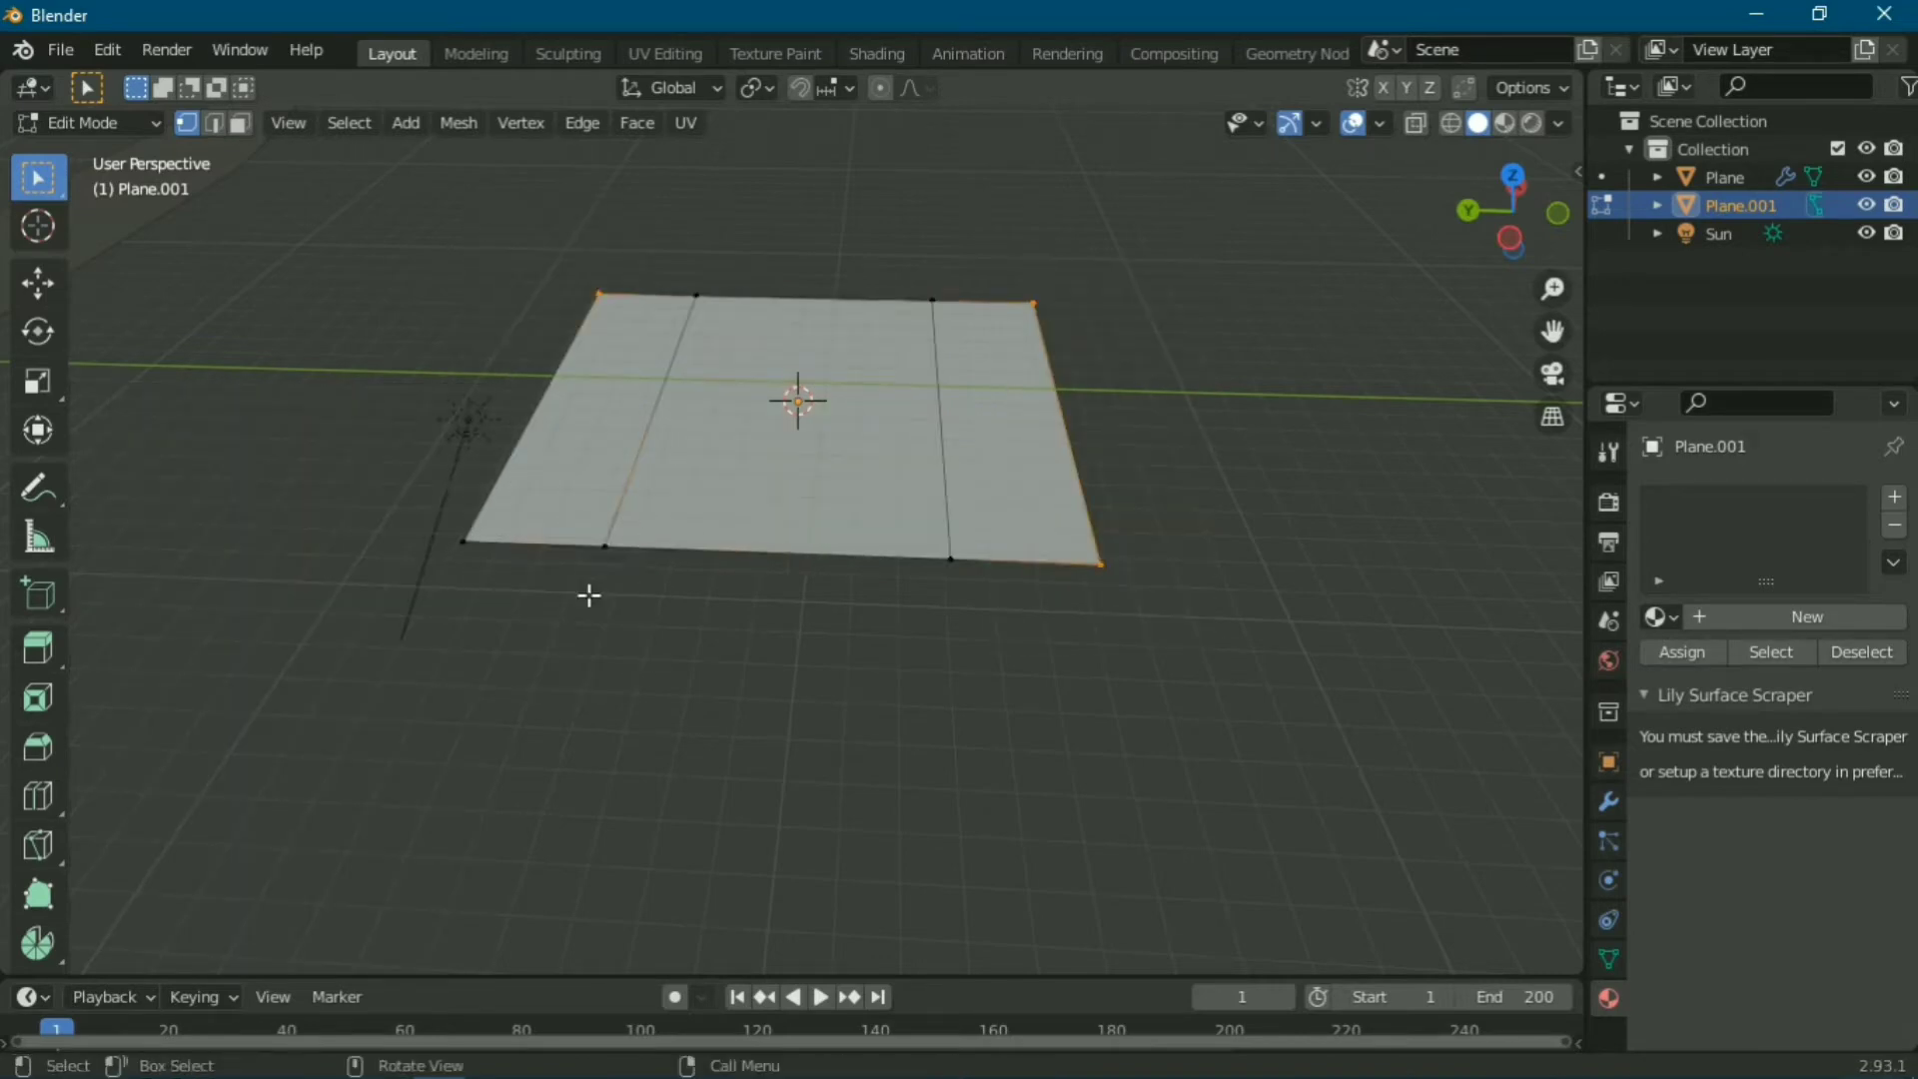
Step: Raise the plane's outer edges straight up along Z to form side walls
{"action": "key", "text": "g"}
{"action": "key", "text": "z"}
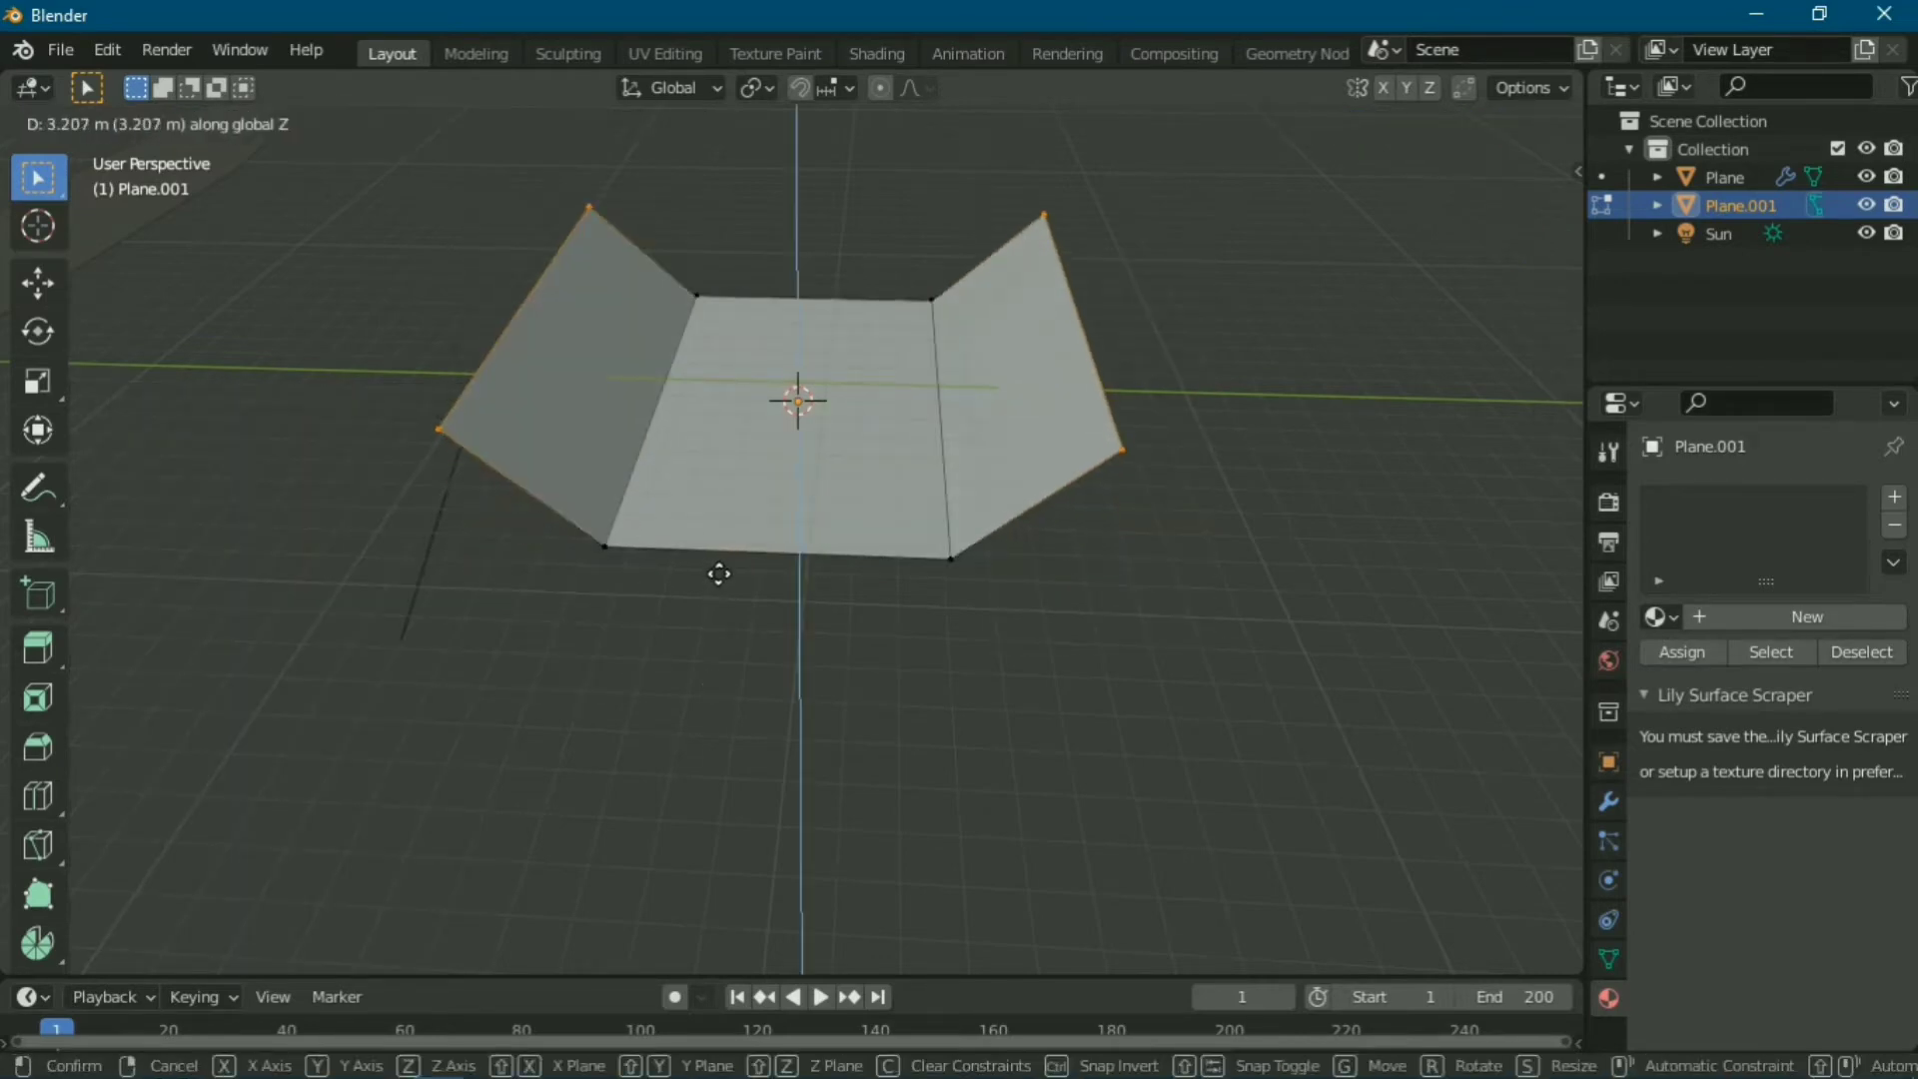
{"action": "left_click", "coordinate": [720, 539]}
Step: Bevel the middle face's edges with six segments for a rounded bottom, then leave Edit Mode
{"action": "left_click_drag", "start_coordinate": [633, 243], "coordinate": [994, 668]}
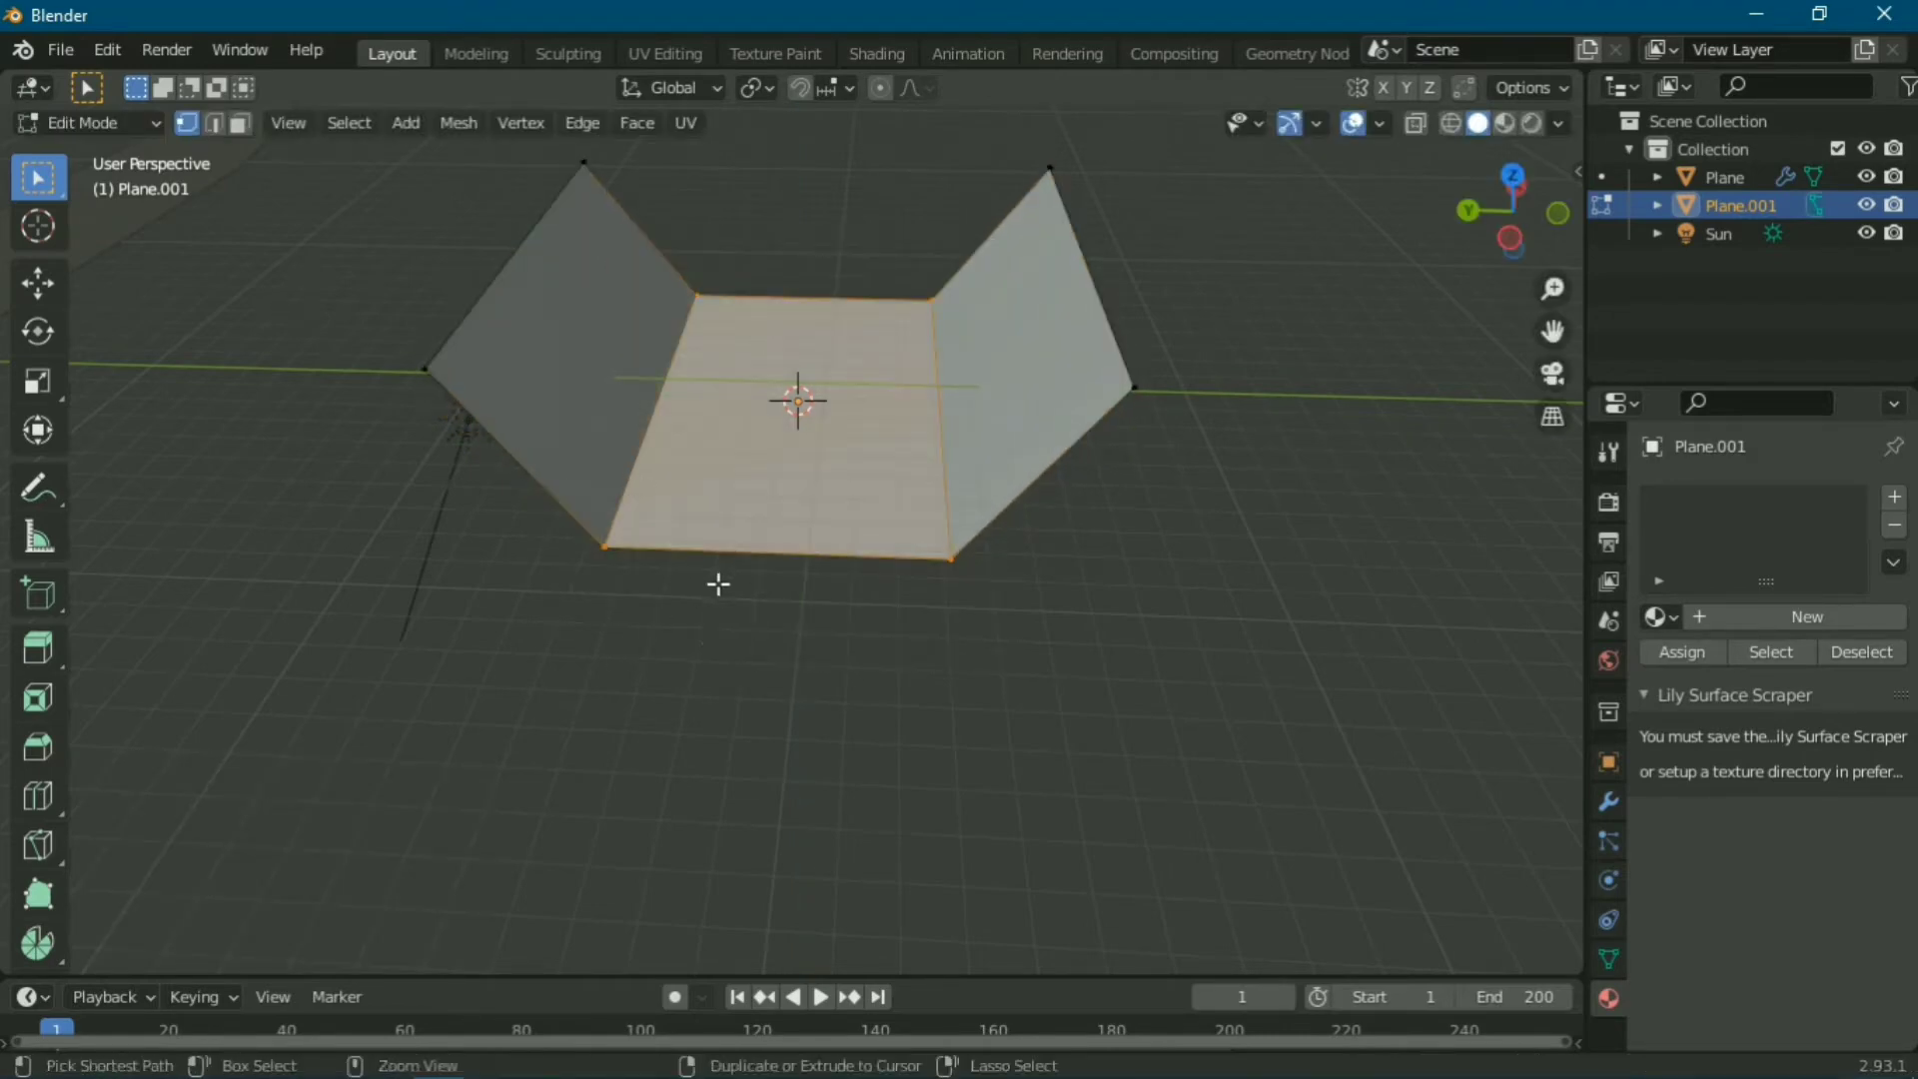
{"action": "key", "text": "ctrl+b"}
{"action": "scroll", "coordinate": [785, 499], "scroll_direction": "up", "scroll_amount": 2}
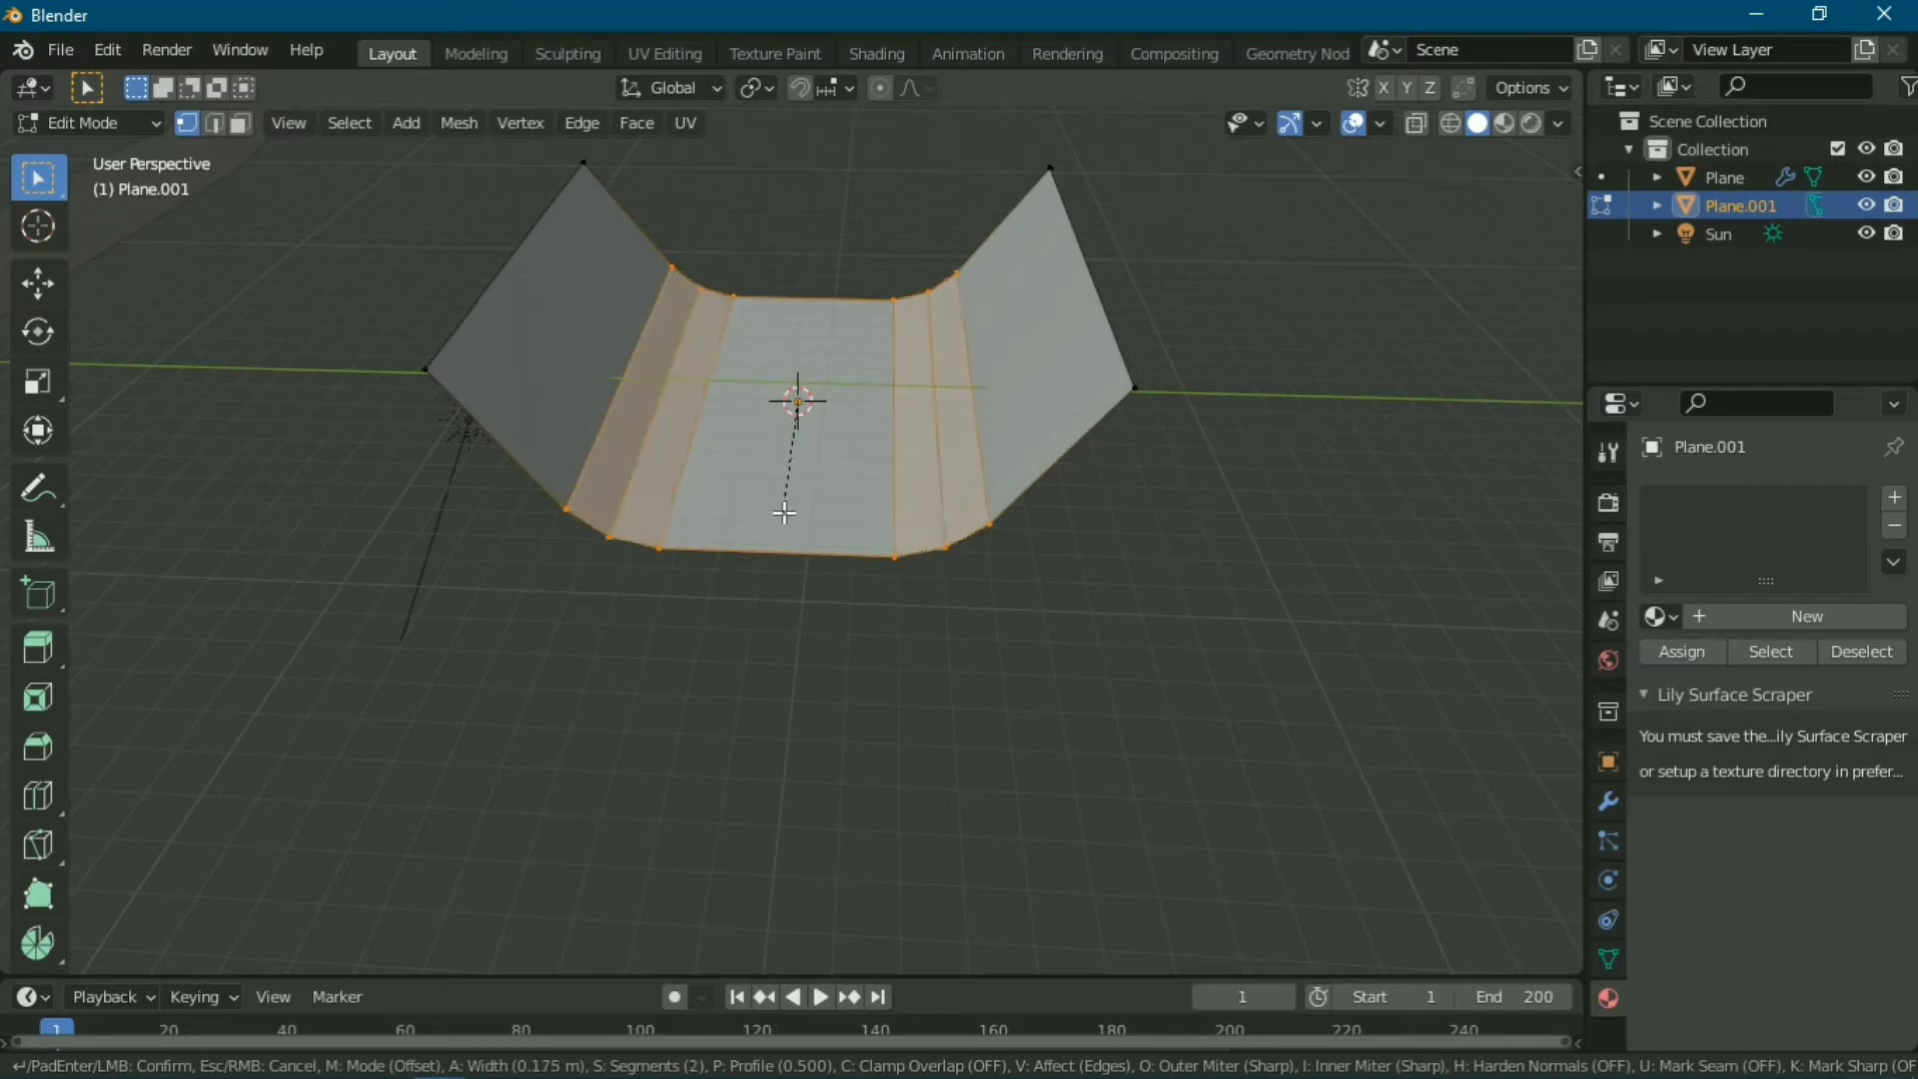
{"action": "scroll", "coordinate": [774, 555], "scroll_direction": "up", "scroll_amount": 3}
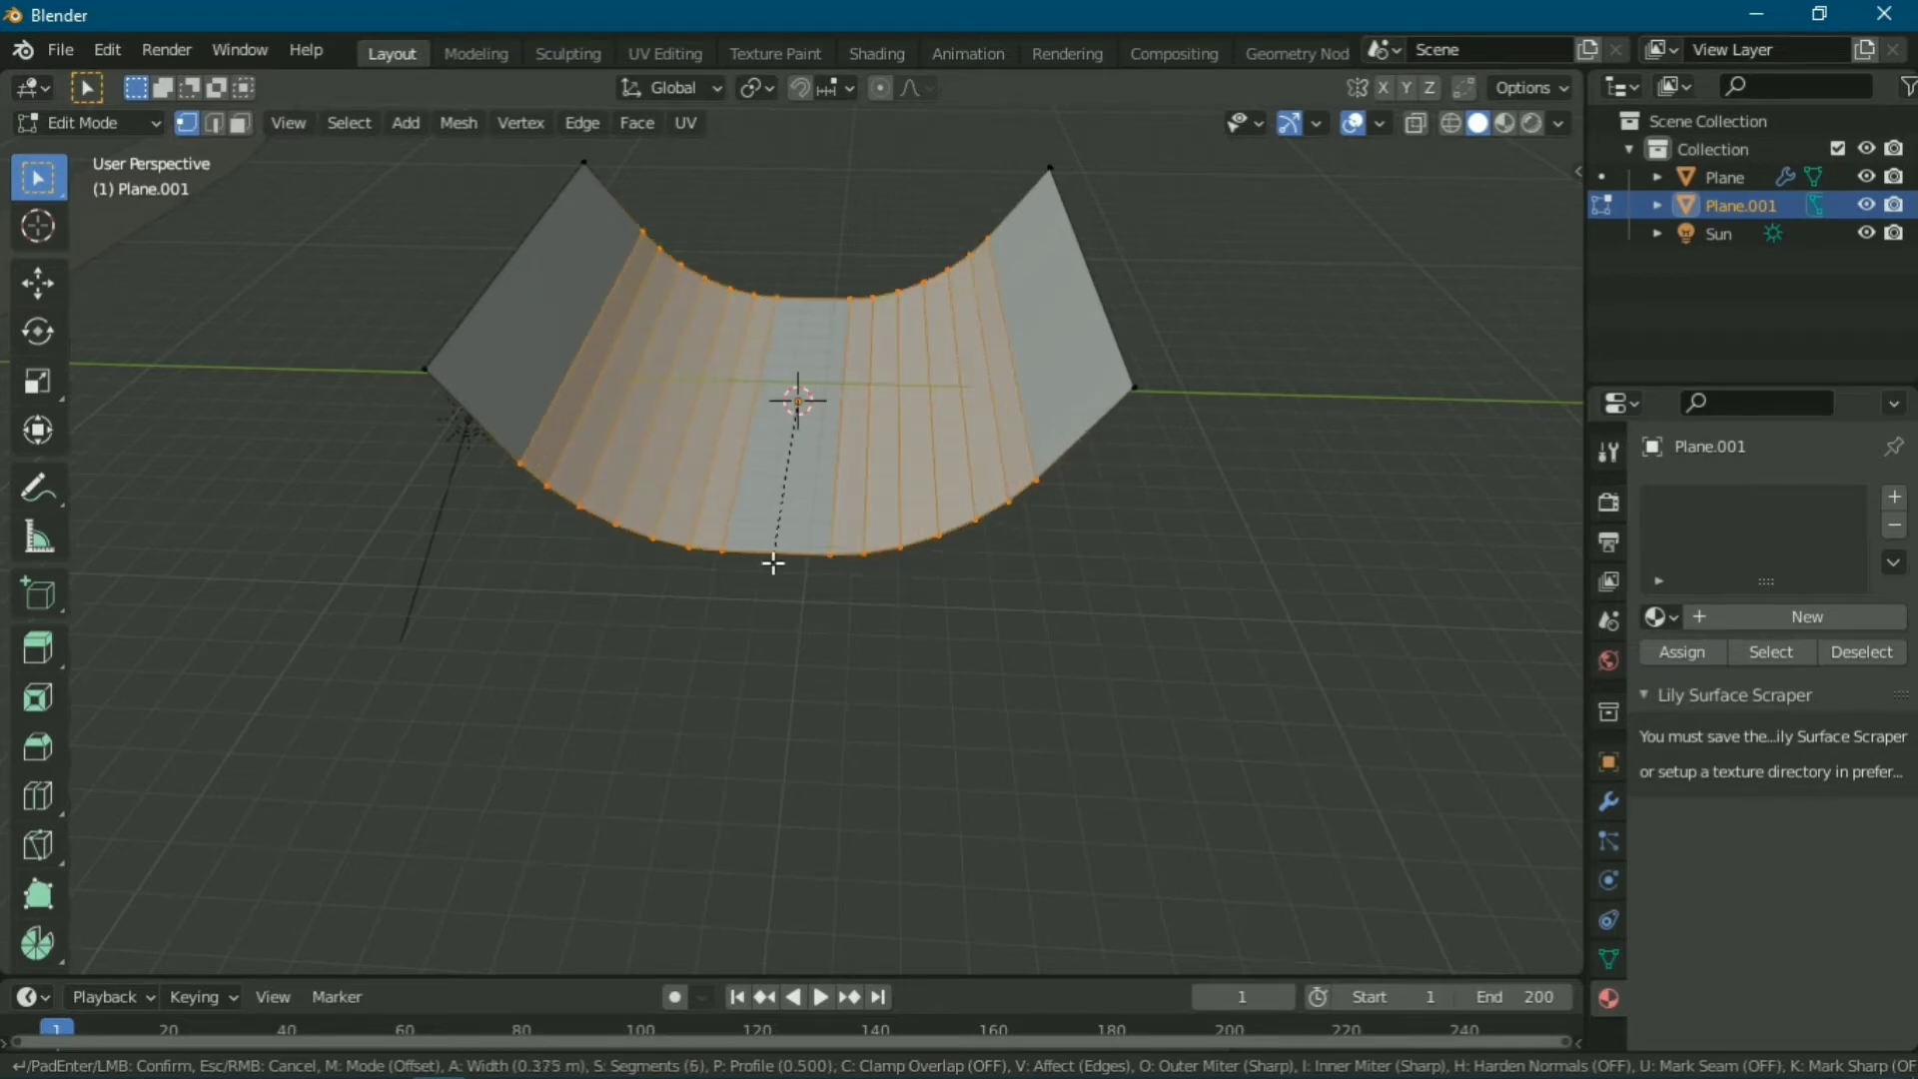
{"action": "left_click", "coordinate": [773, 559]}
{"action": "key", "text": "Tab"}
{"action": "scroll", "coordinate": [835, 518], "scroll_direction": "down", "scroll_amount": 3}
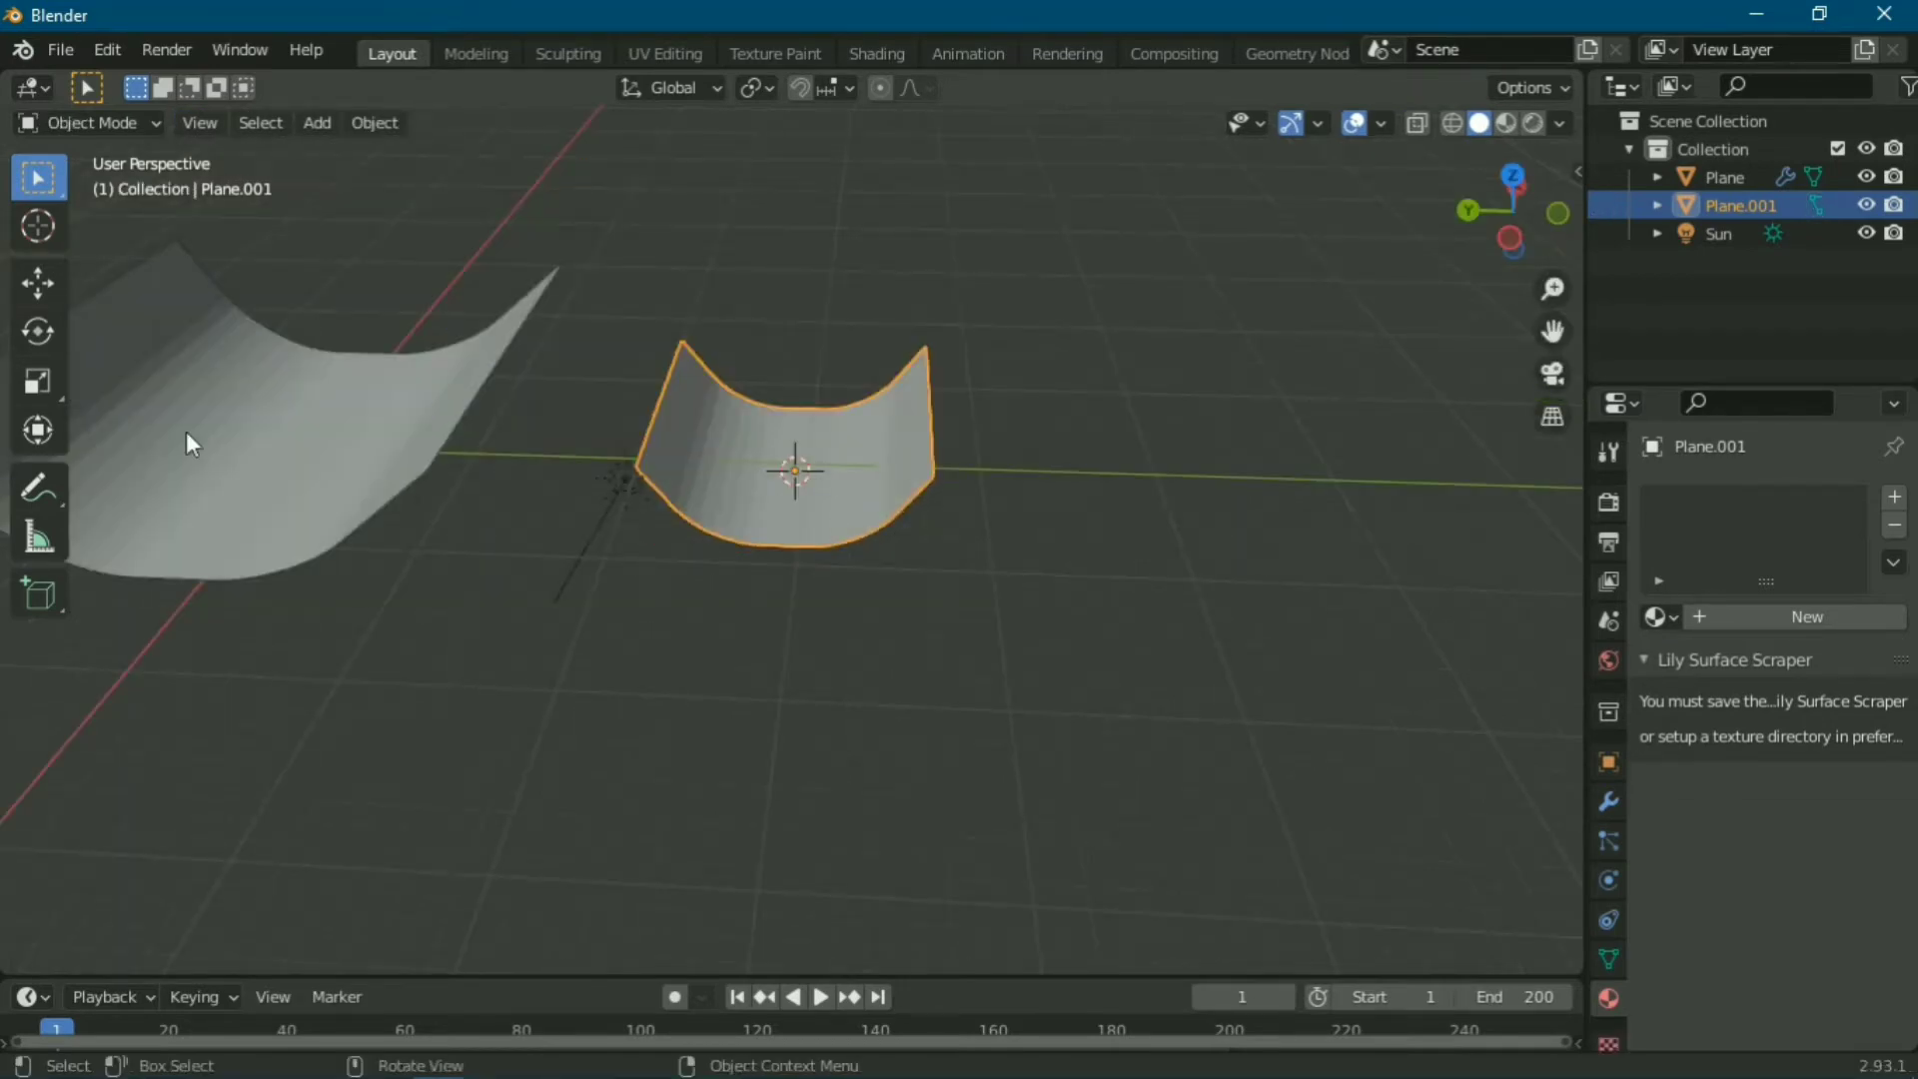
Step: Delete the newly built half-pipe, Plane.001
{"action": "scroll", "coordinate": [314, 495], "scroll_direction": "down", "scroll_amount": 5}
{"action": "mouse_move", "coordinate": [314, 495]}
{"action": "middle_mouse_down"}
{"action": "mouse_move", "coordinate": [968, 524]}
{"action": "mouse_move", "coordinate": [817, 548]}
{"action": "mouse_move", "coordinate": [928, 531]}
{"action": "middle_mouse_up"}
{"action": "key", "text": "Delete"}
Step: Select the original curved Plane and show its Physics settings with Collision enabled
{"action": "left_click", "coordinate": [865, 479]}
{"action": "scroll", "coordinate": [992, 440], "scroll_direction": "up", "scroll_amount": 2}
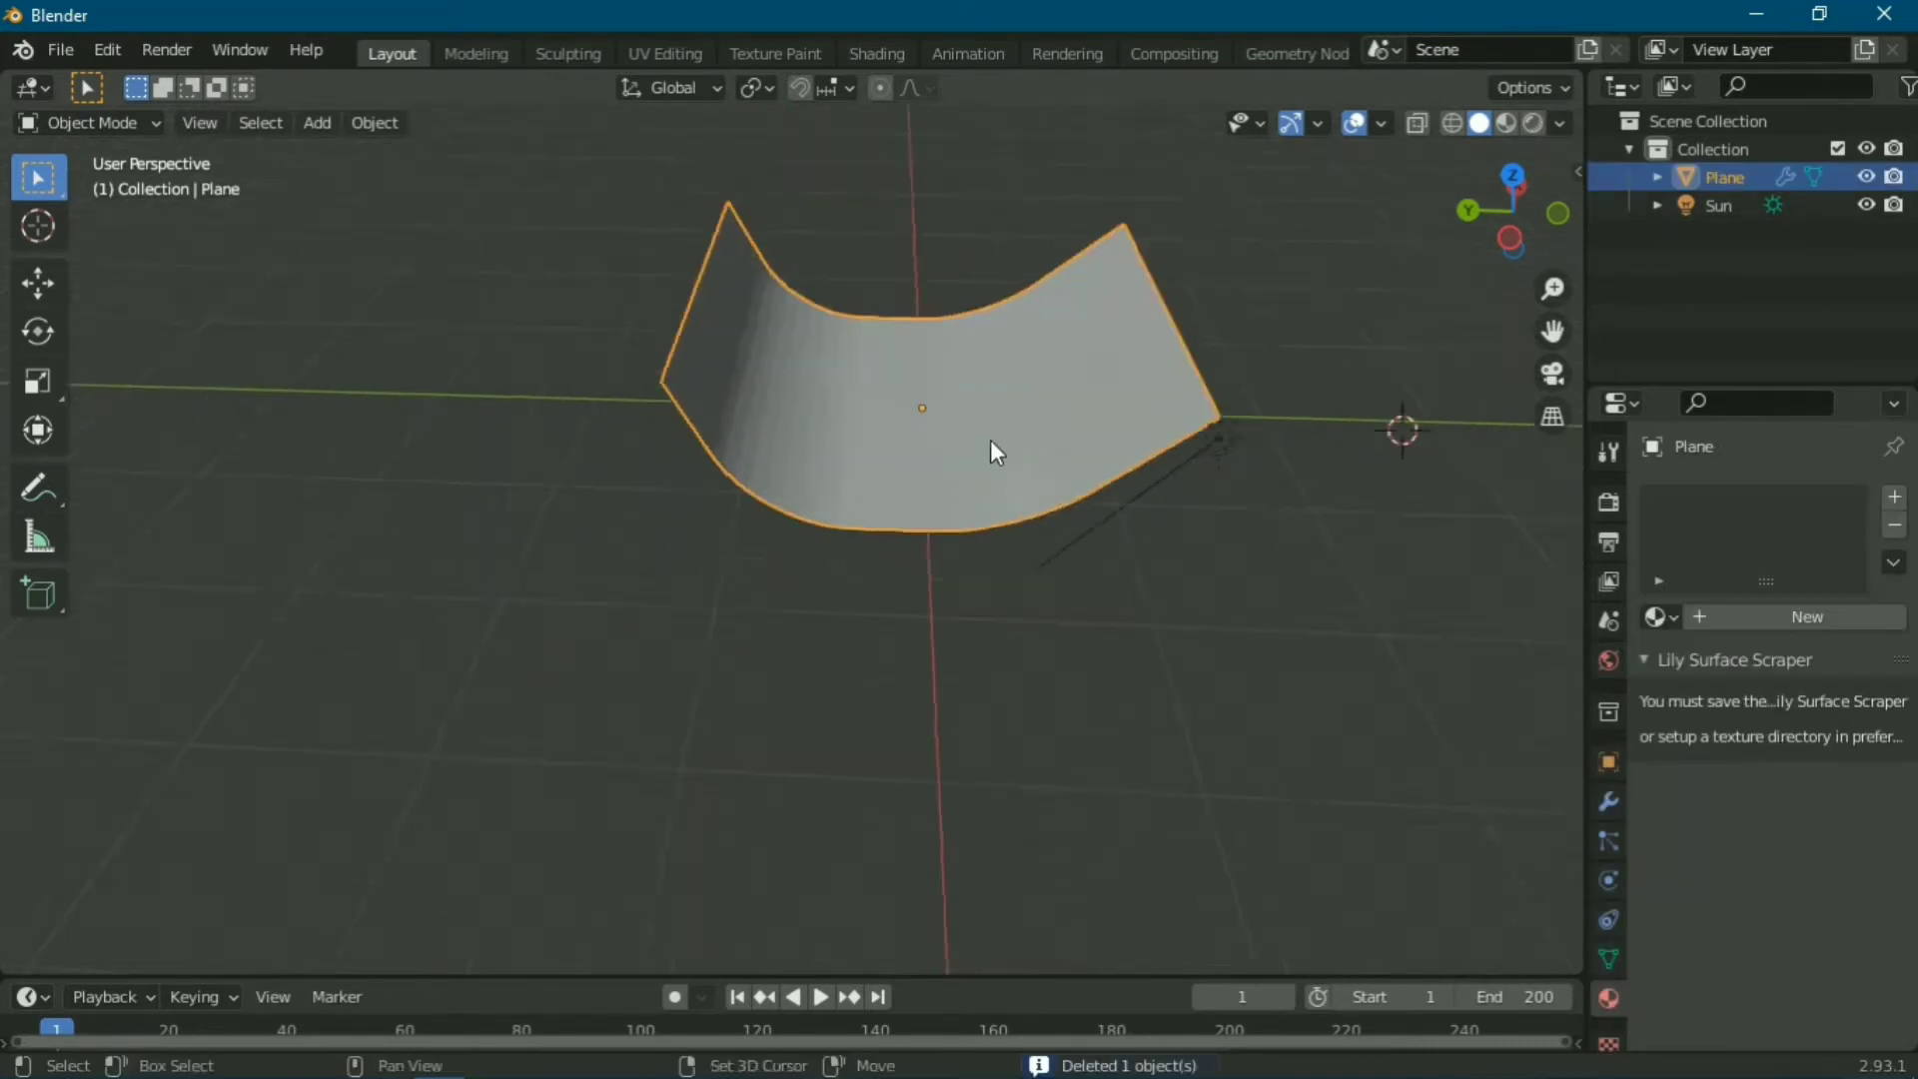
{"action": "middle_click_drag", "start_coordinate": [992, 440], "coordinate": [921, 492], "text": "shift"}
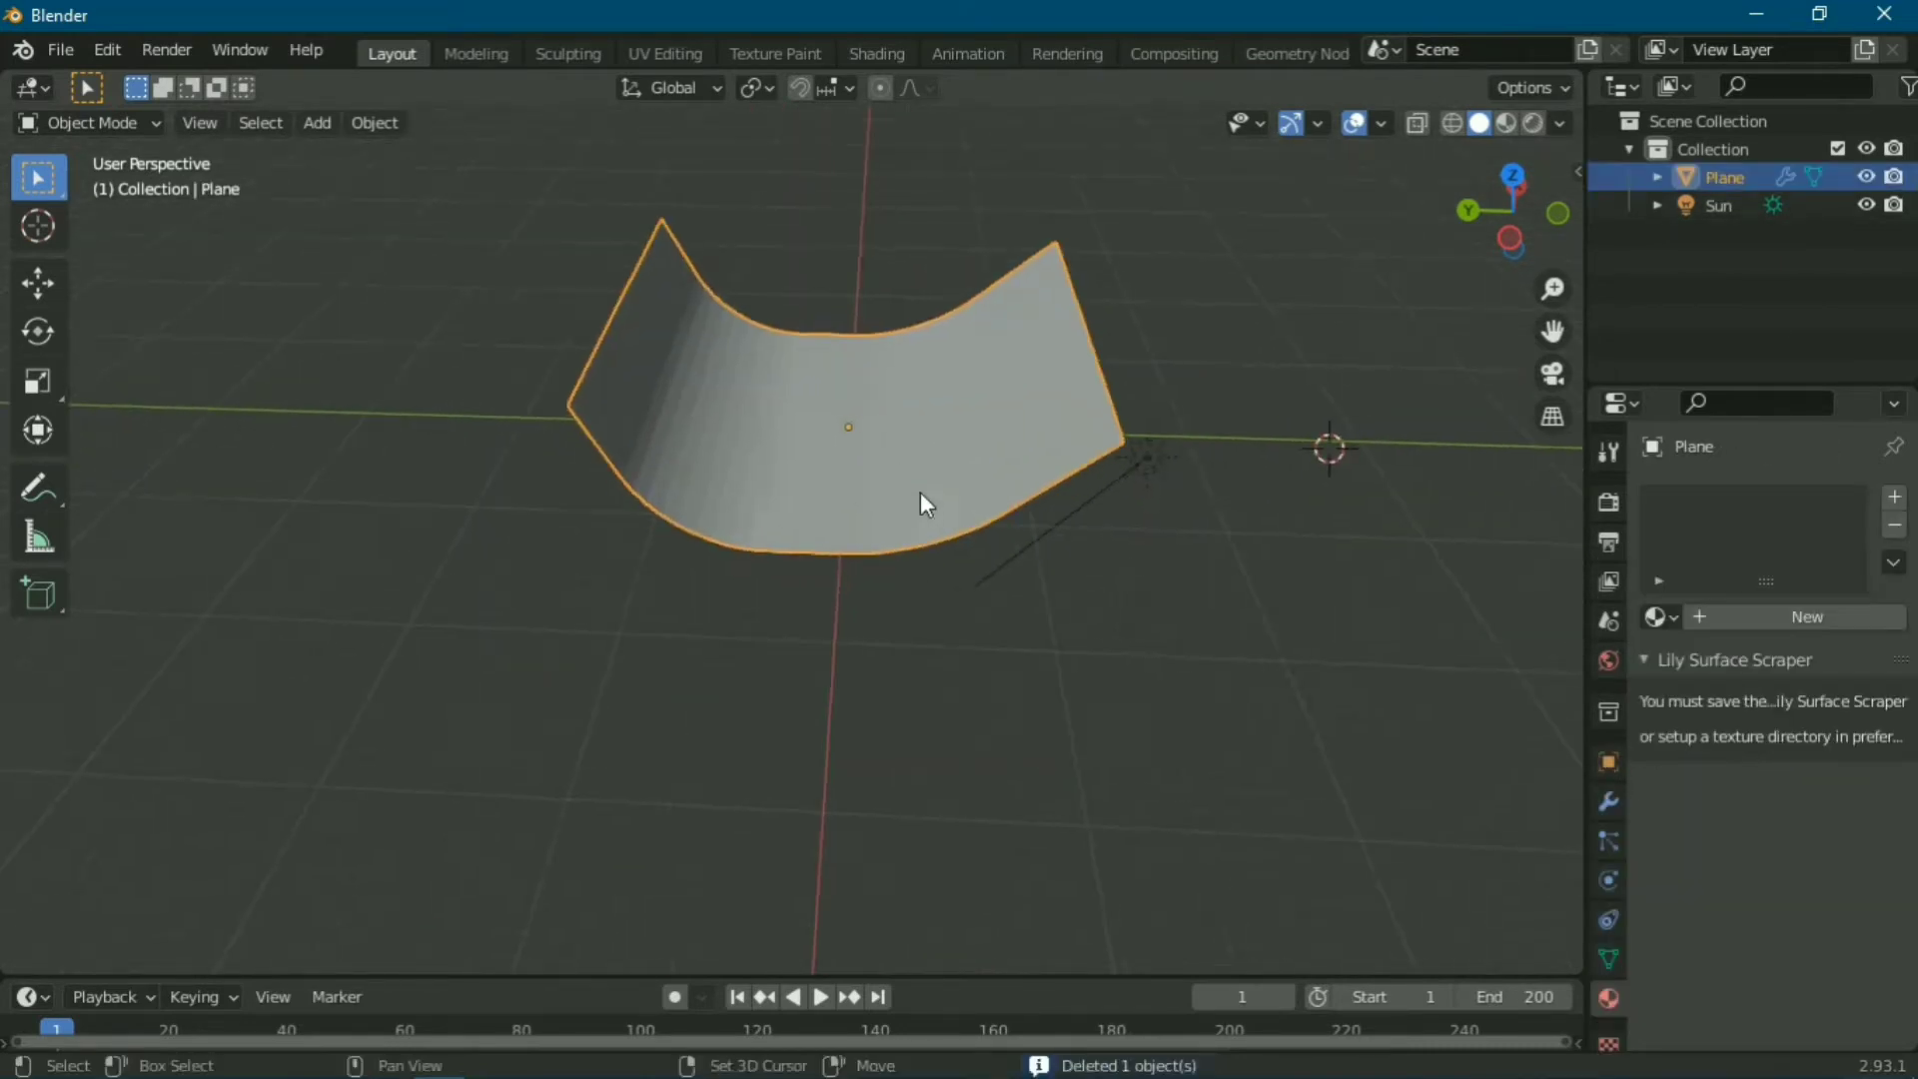
{"action": "left_click", "coordinate": [1609, 879]}
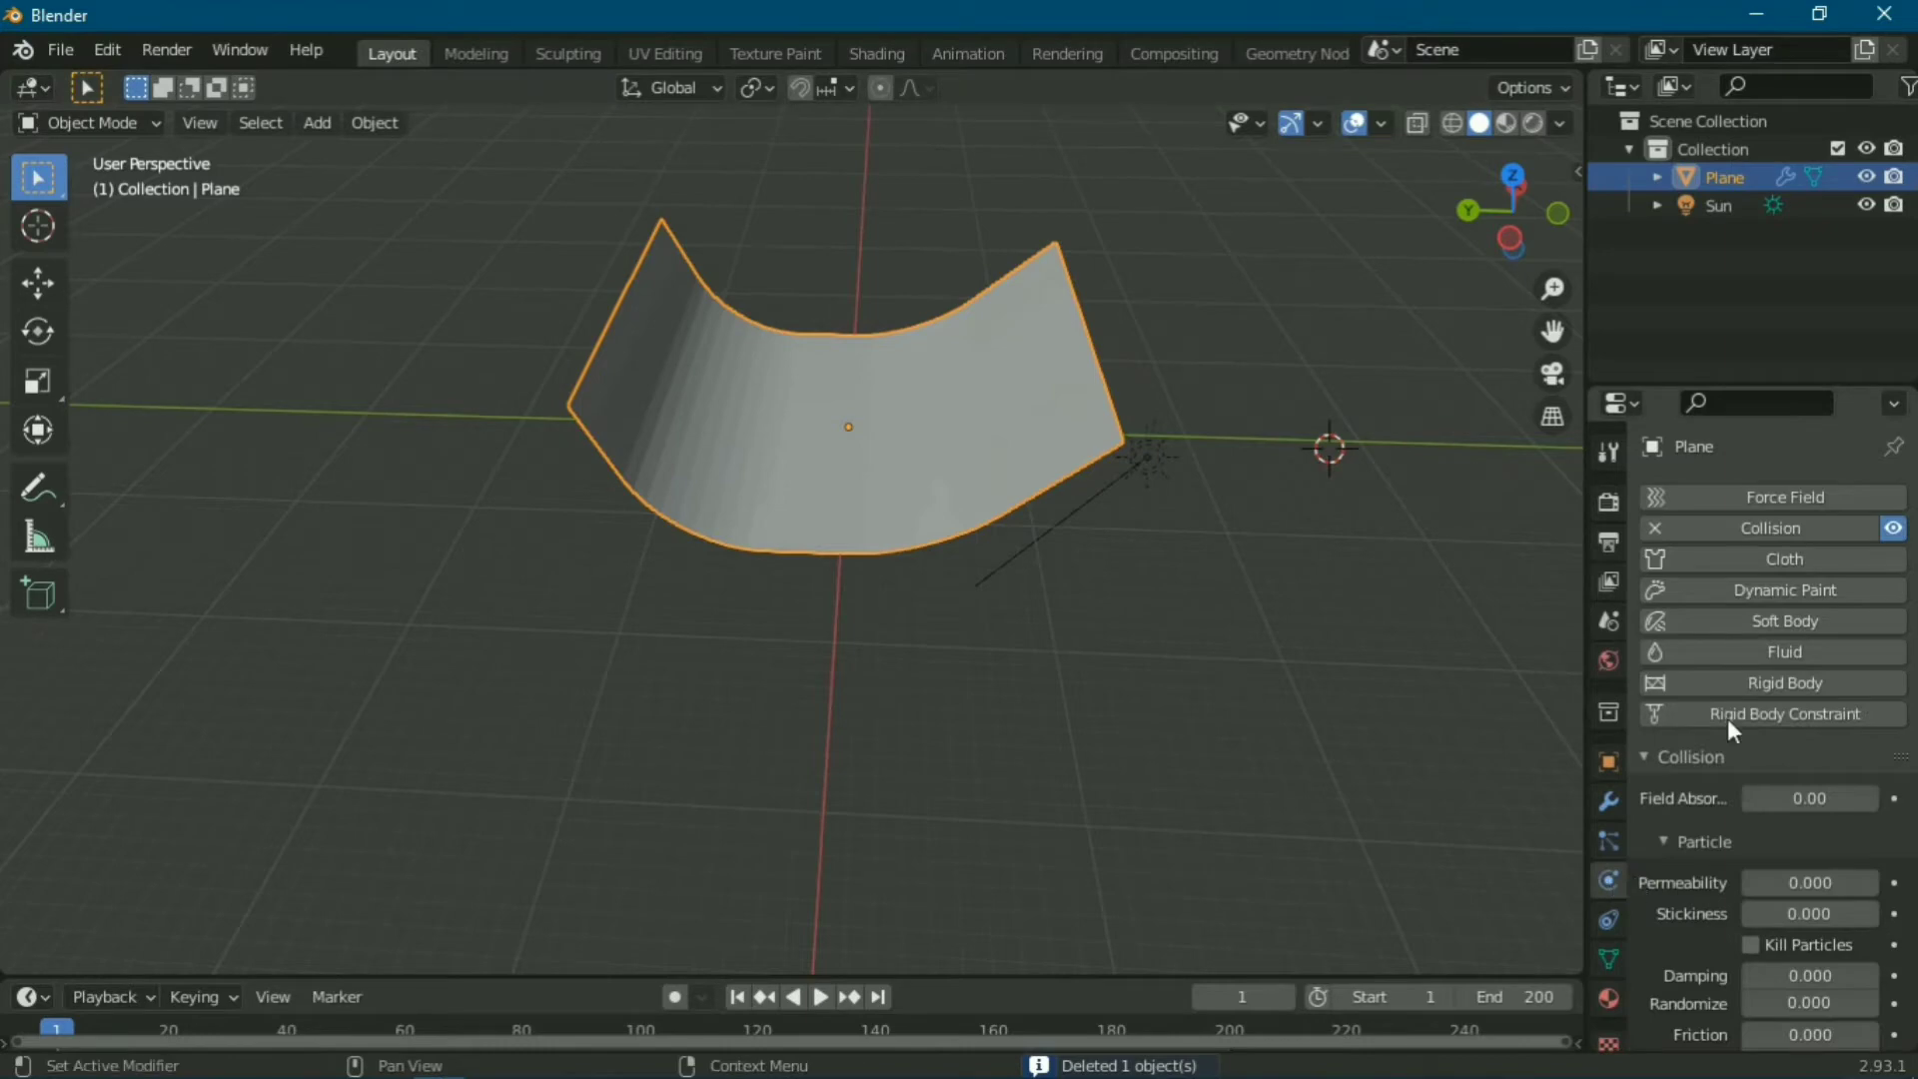
{"action": "left_click", "coordinate": [1065, 765]}
{"action": "middle_click_drag", "start_coordinate": [913, 423], "coordinate": [899, 481], "text": "shift"}
Step: Add a UV sphere at a 3D cursor placed on the half-pipe
{"action": "right_click", "coordinate": [841, 472], "text": "shift"}
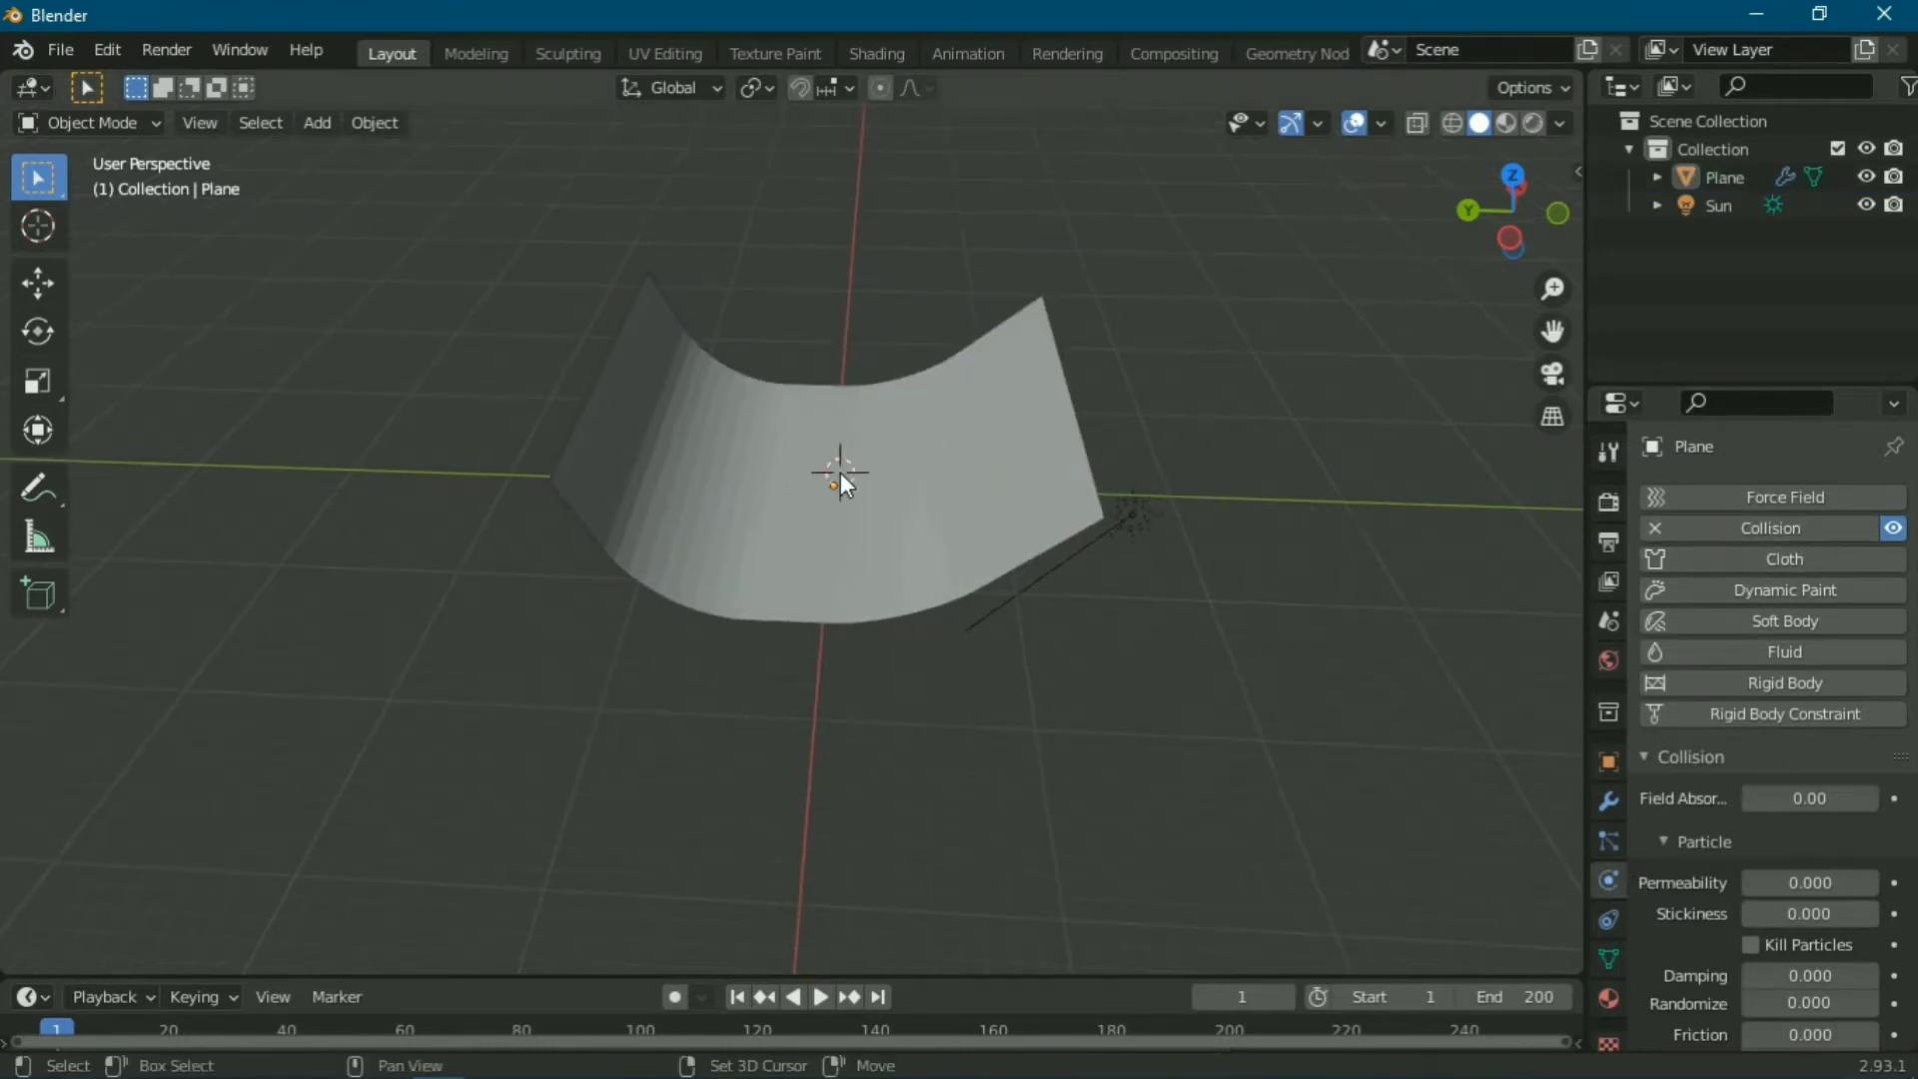
{"action": "key", "text": "shift+a"}
{"action": "left_click", "coordinate": [957, 556]}
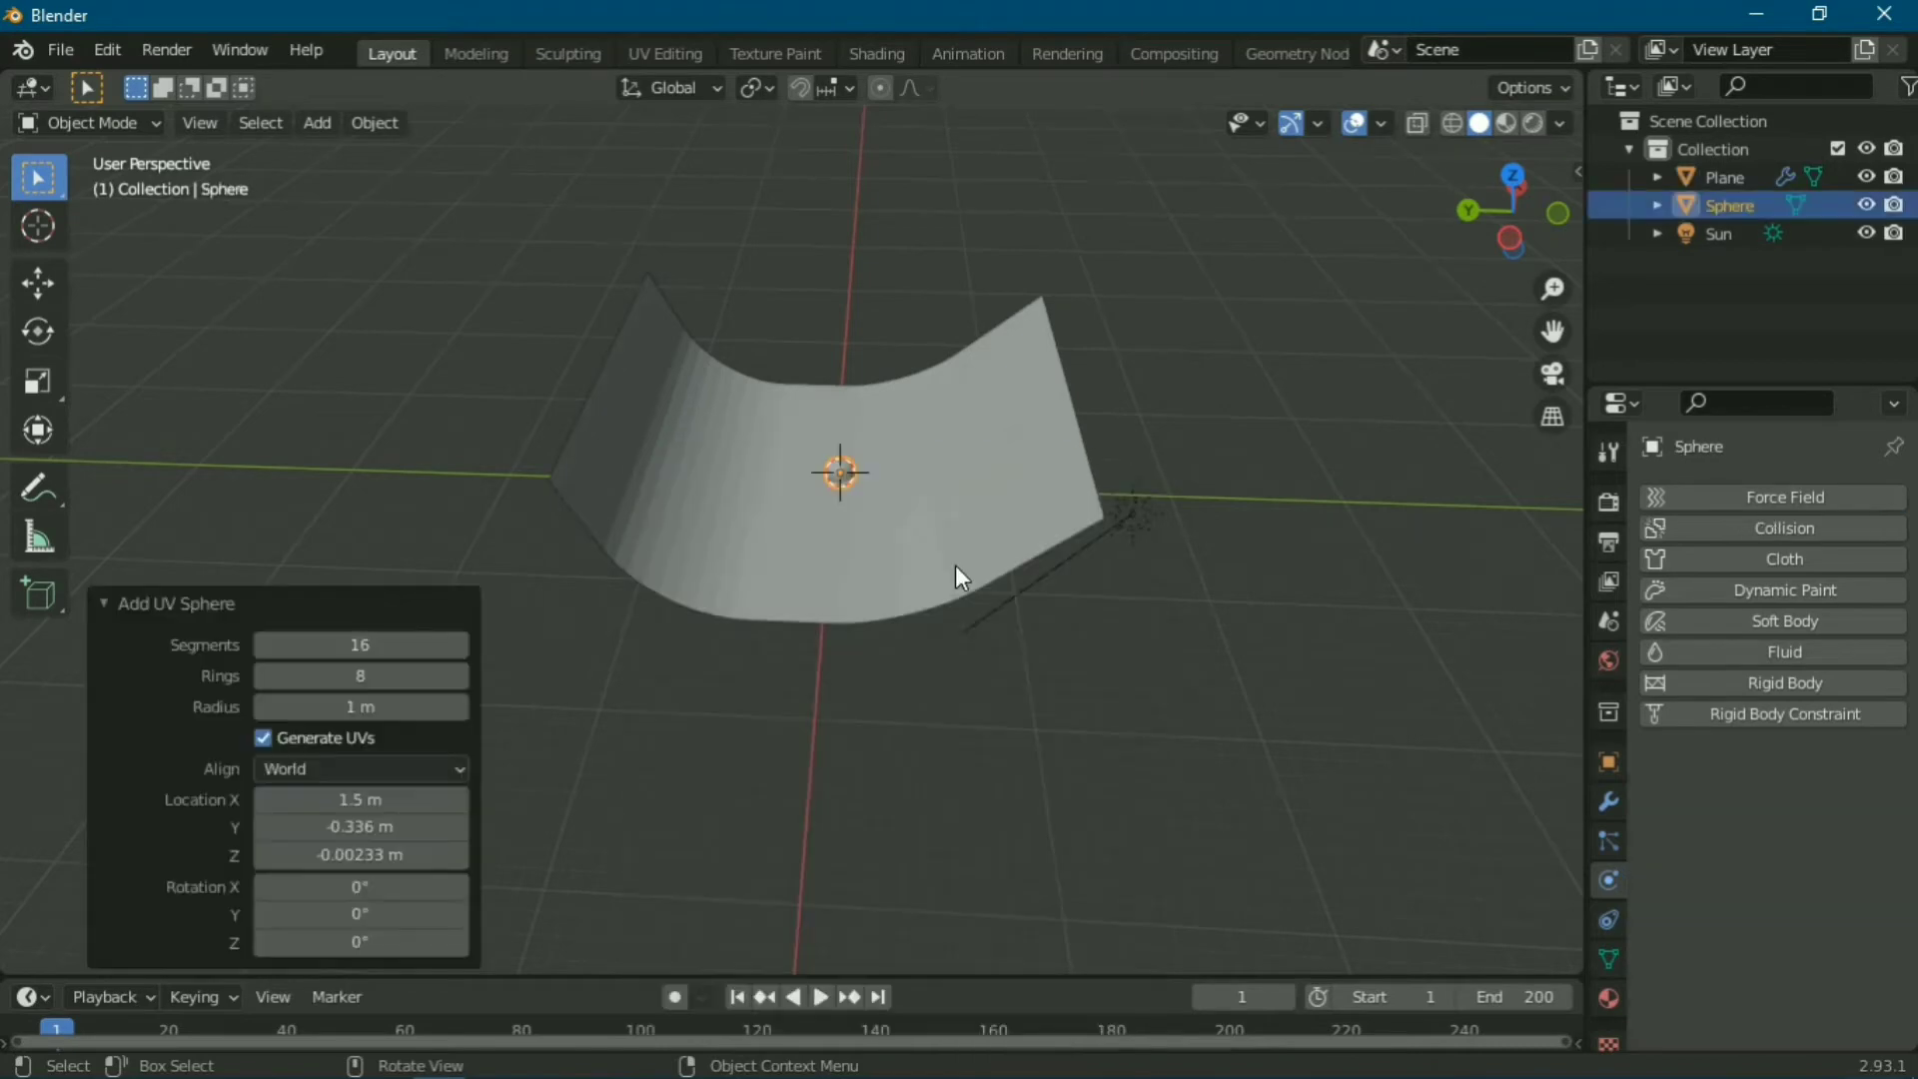
{"action": "scroll", "coordinate": [931, 578], "scroll_direction": "up", "scroll_amount": 5}
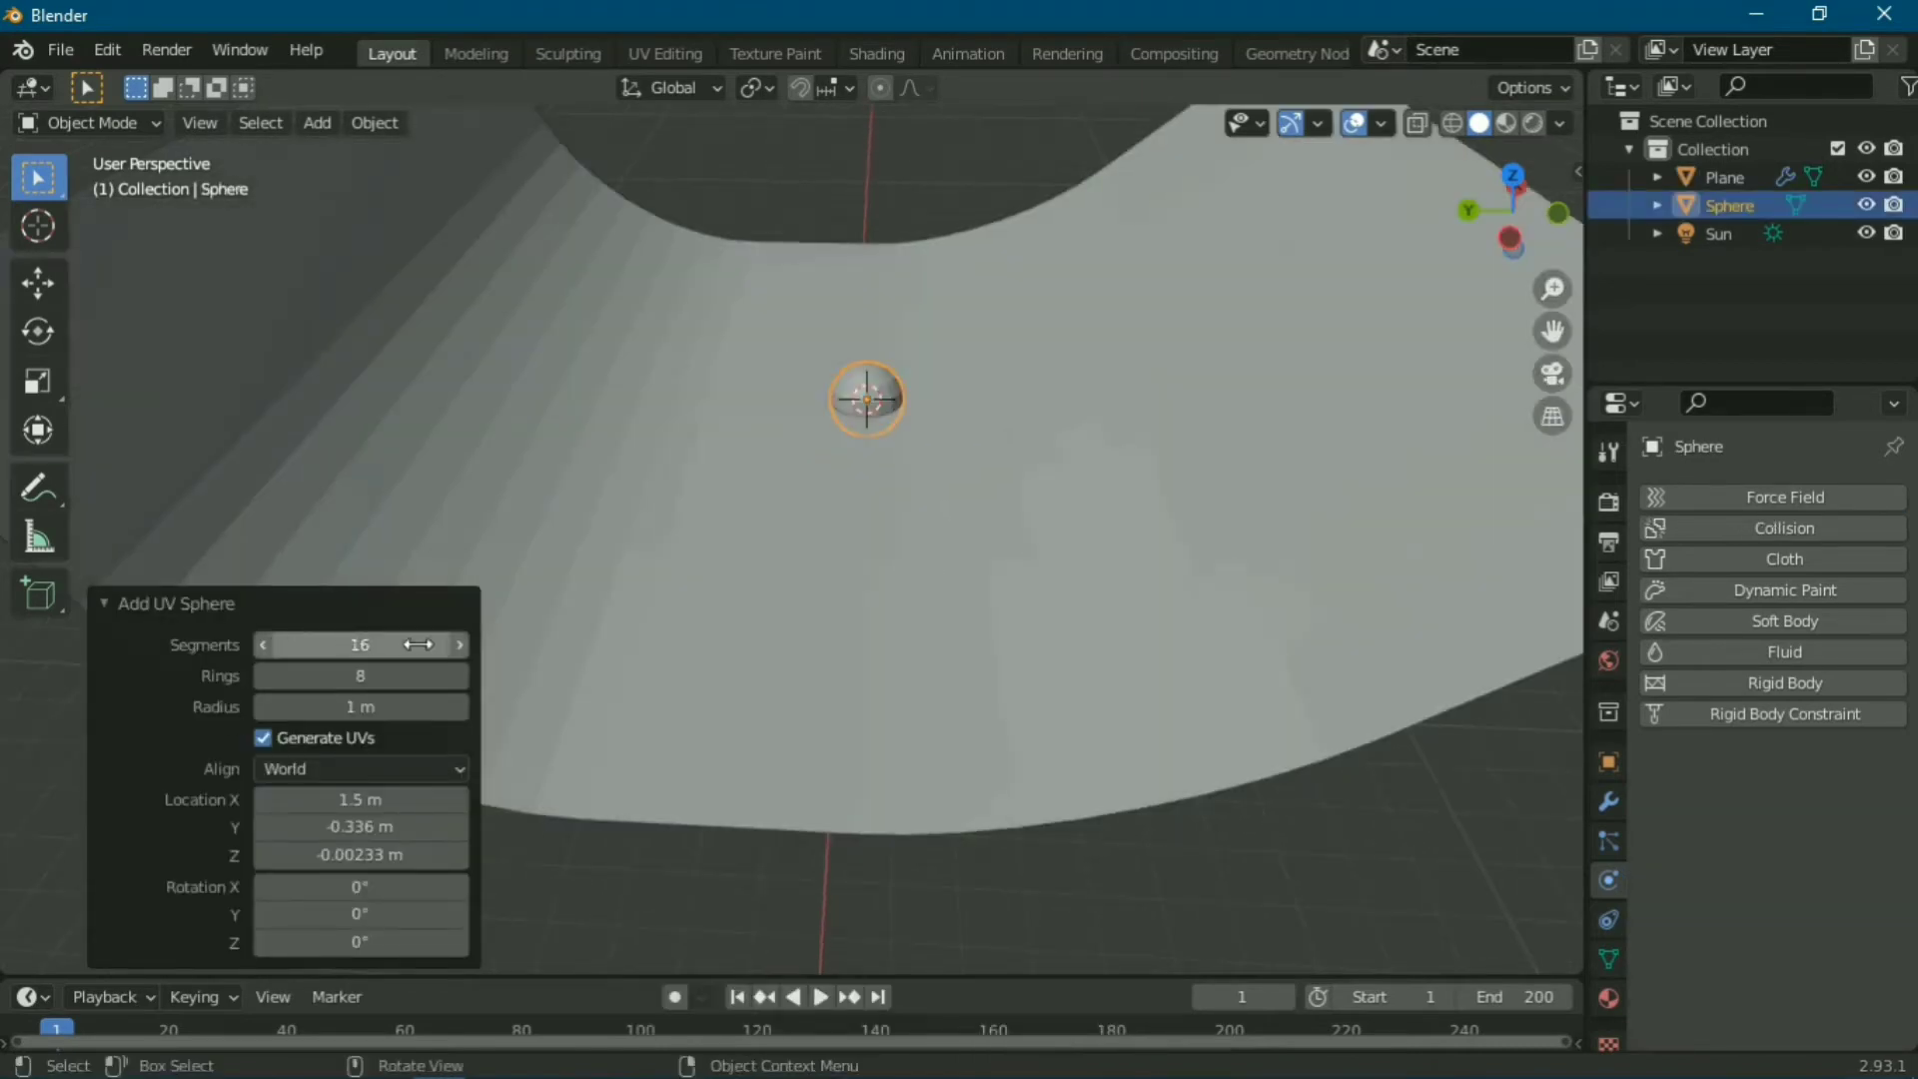
{"action": "scroll", "coordinate": [910, 560], "scroll_direction": "down", "scroll_amount": 2}
{"action": "scroll", "coordinate": [902, 566], "scroll_direction": "down", "scroll_amount": 1}
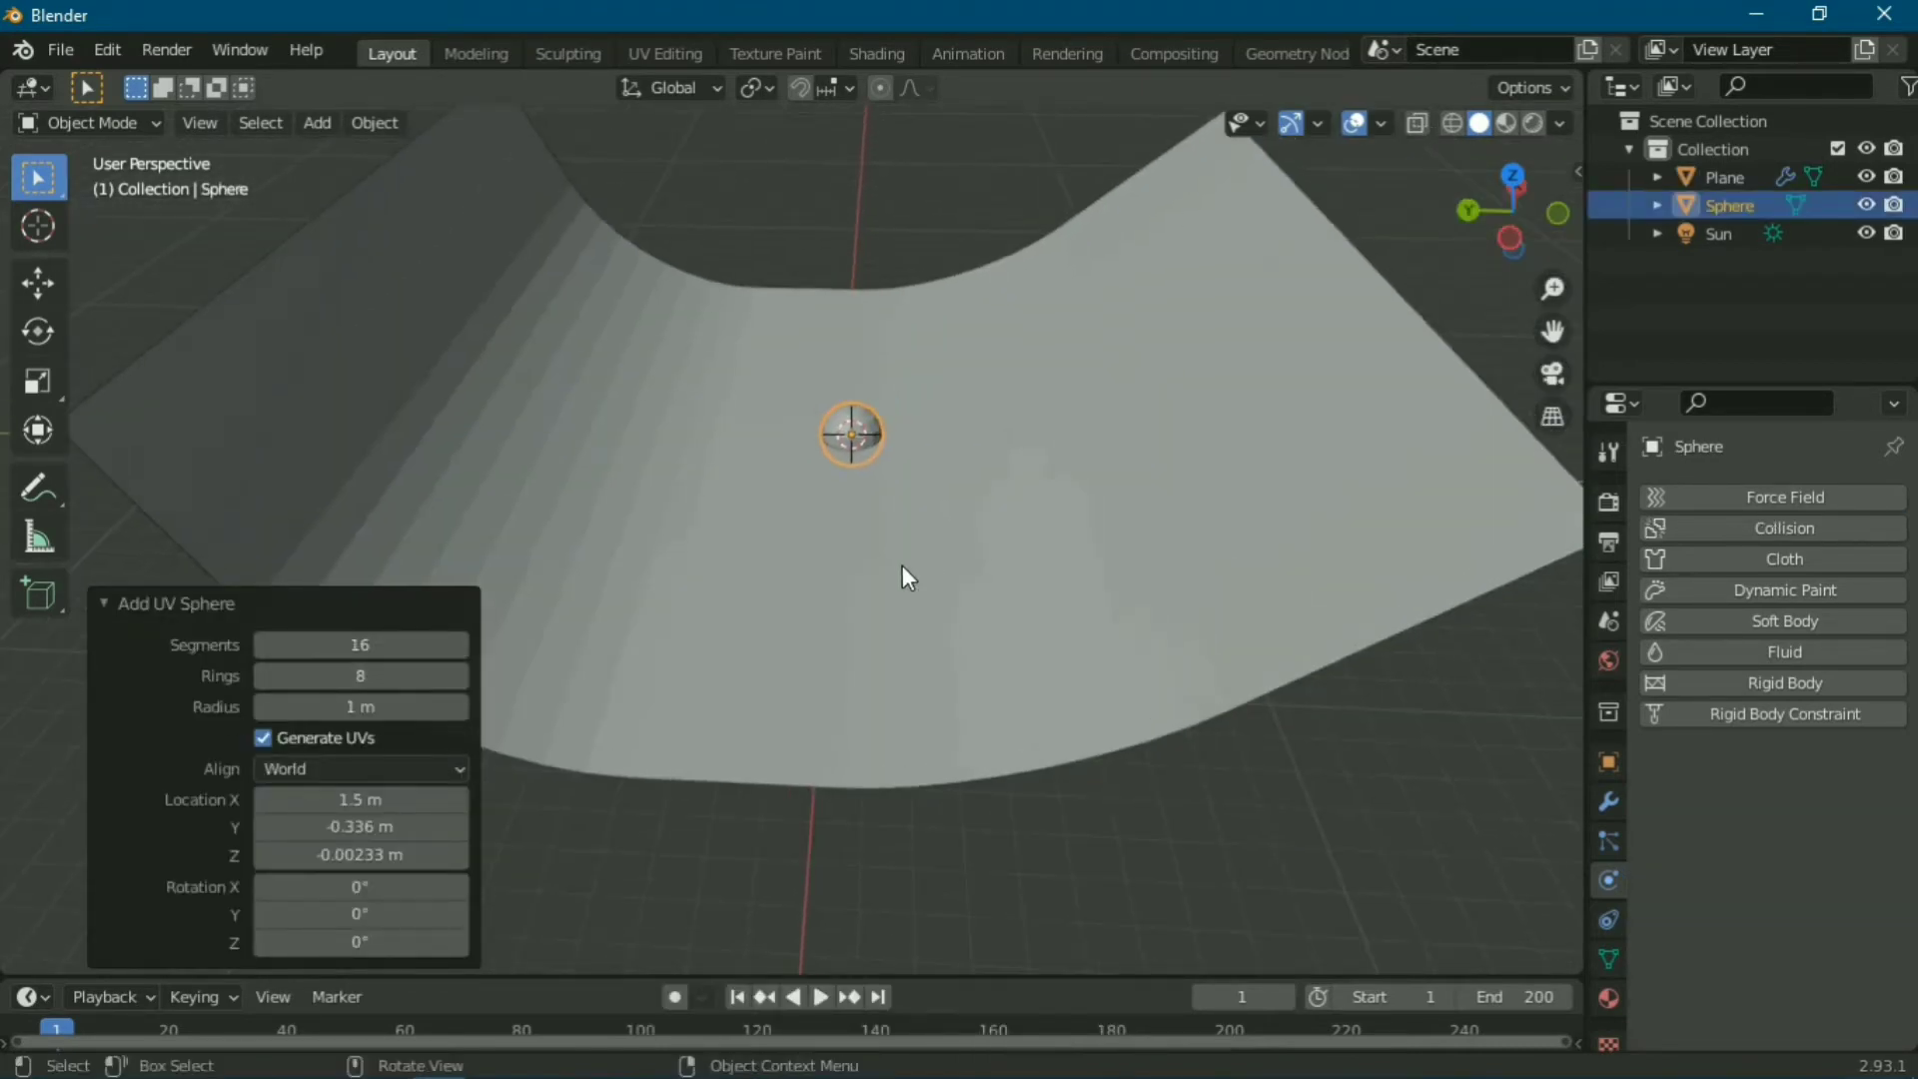
Step: Raise the sphere along Z and scale it up to 1.455
{"action": "key", "text": "g"}
{"action": "key", "text": "z"}
{"action": "left_click", "coordinate": [891, 342]}
{"action": "key", "text": "s"}
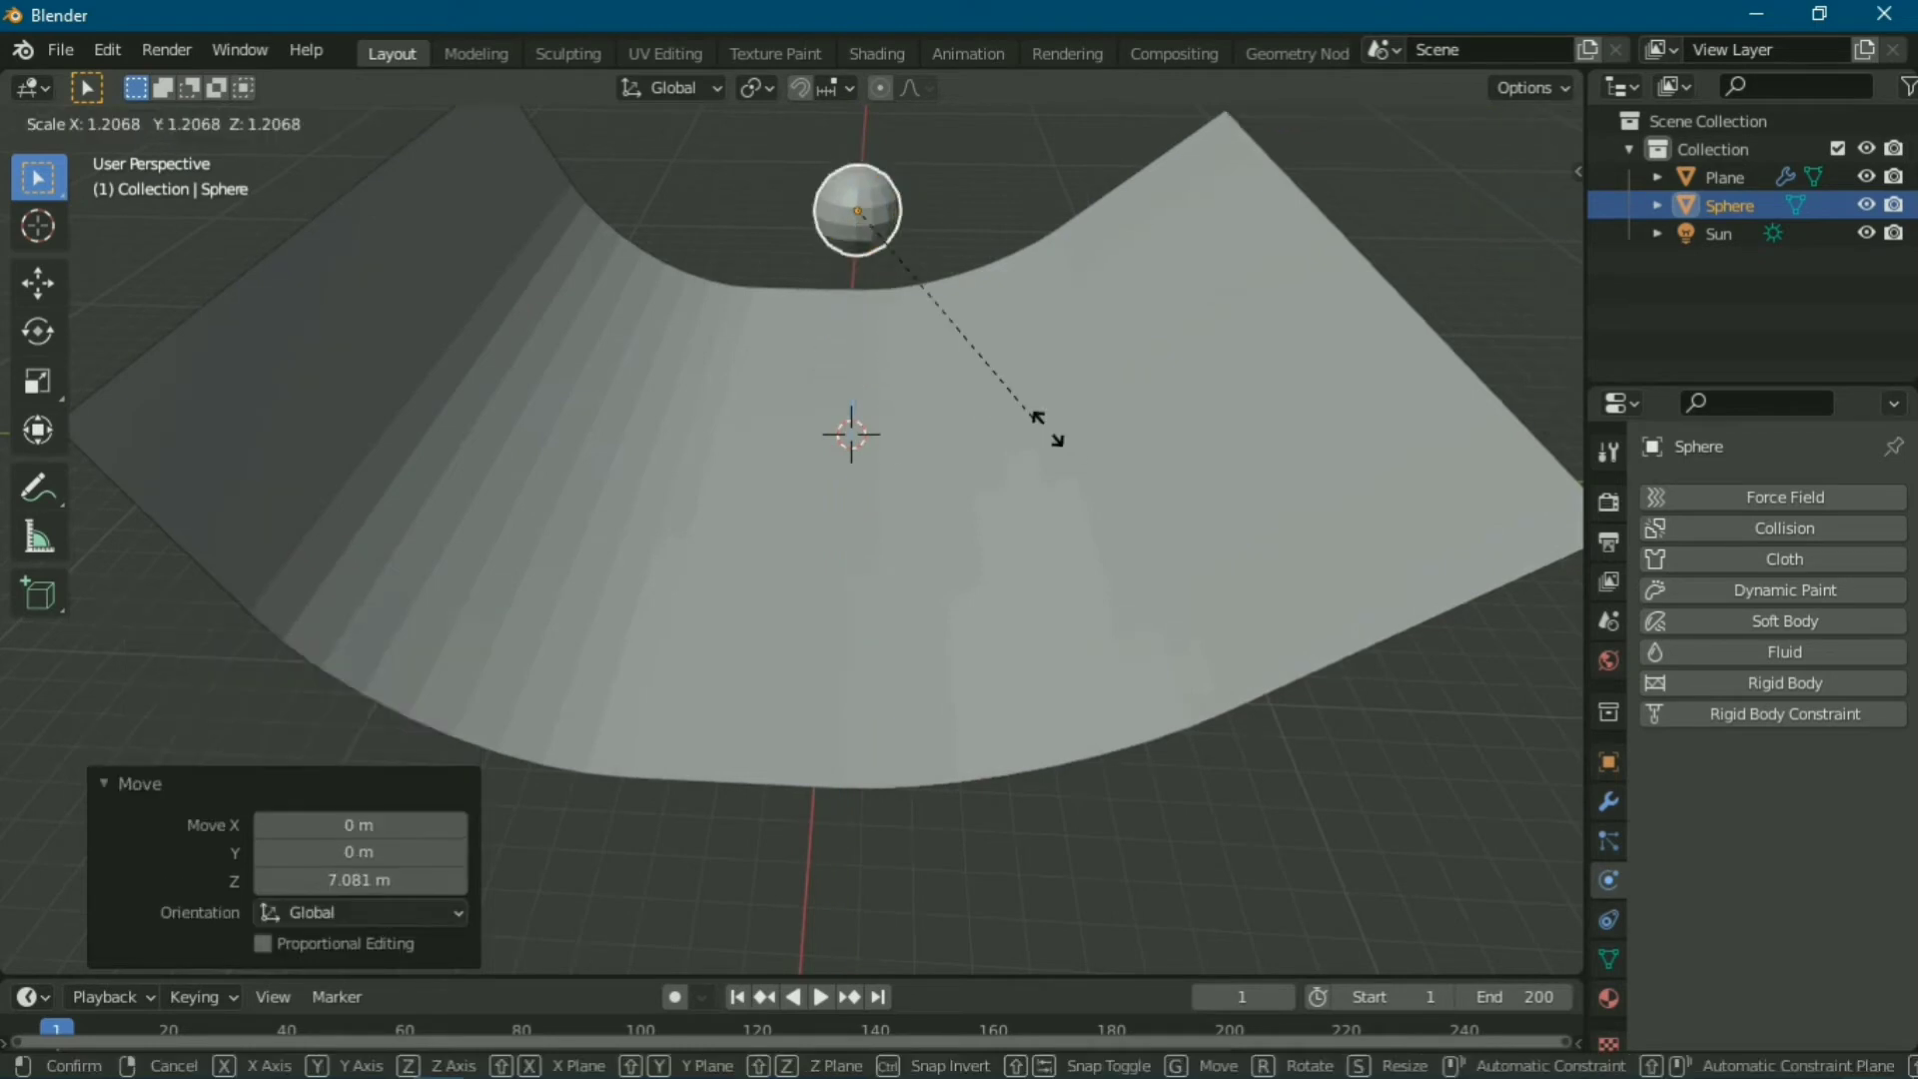
{"action": "left_click", "coordinate": [1061, 439]}
{"action": "scroll", "coordinate": [1010, 471], "scroll_direction": "down", "scroll_amount": 3}
Step: Check front and side views, then move the sphere -6.473 m along Y above the left end
{"action": "key", "text": "KP_1"}
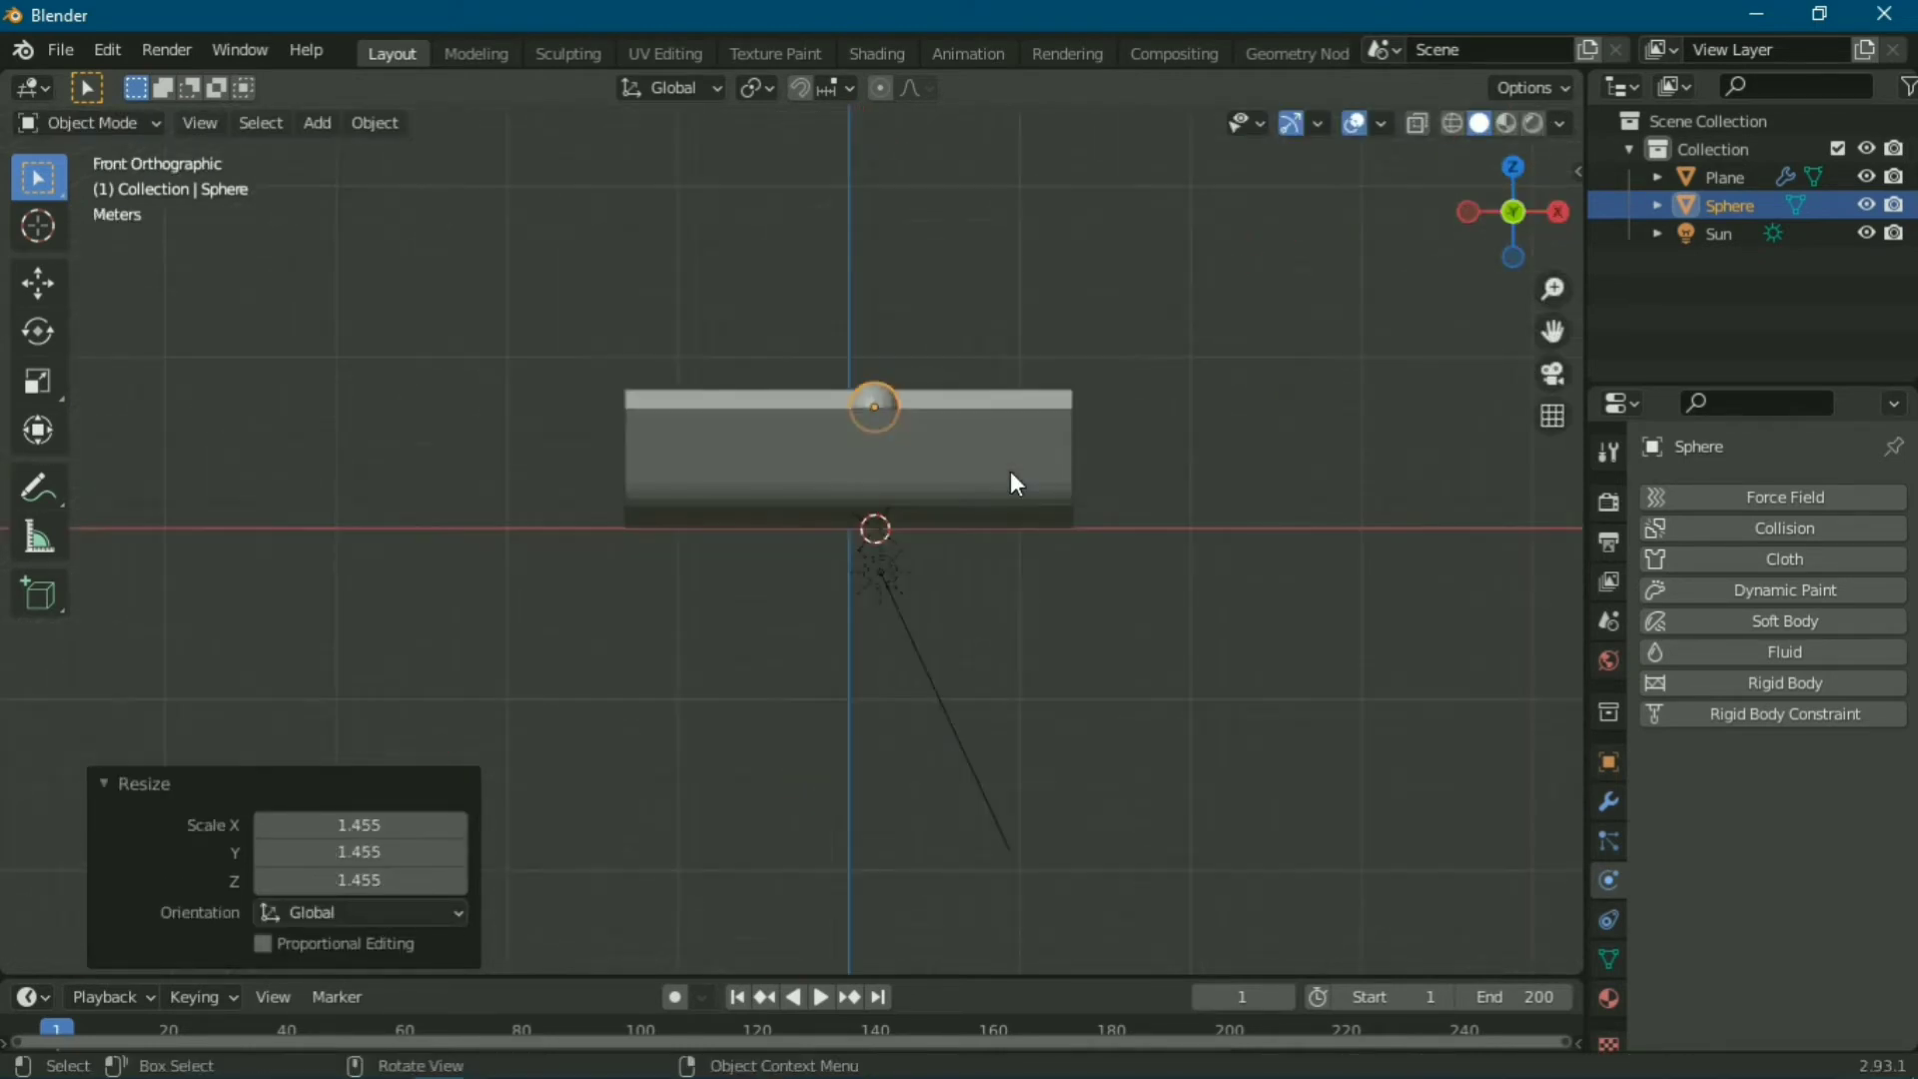
{"action": "key", "text": "KP_3"}
{"action": "middle_click_drag", "start_coordinate": [919, 487], "coordinate": [907, 522]}
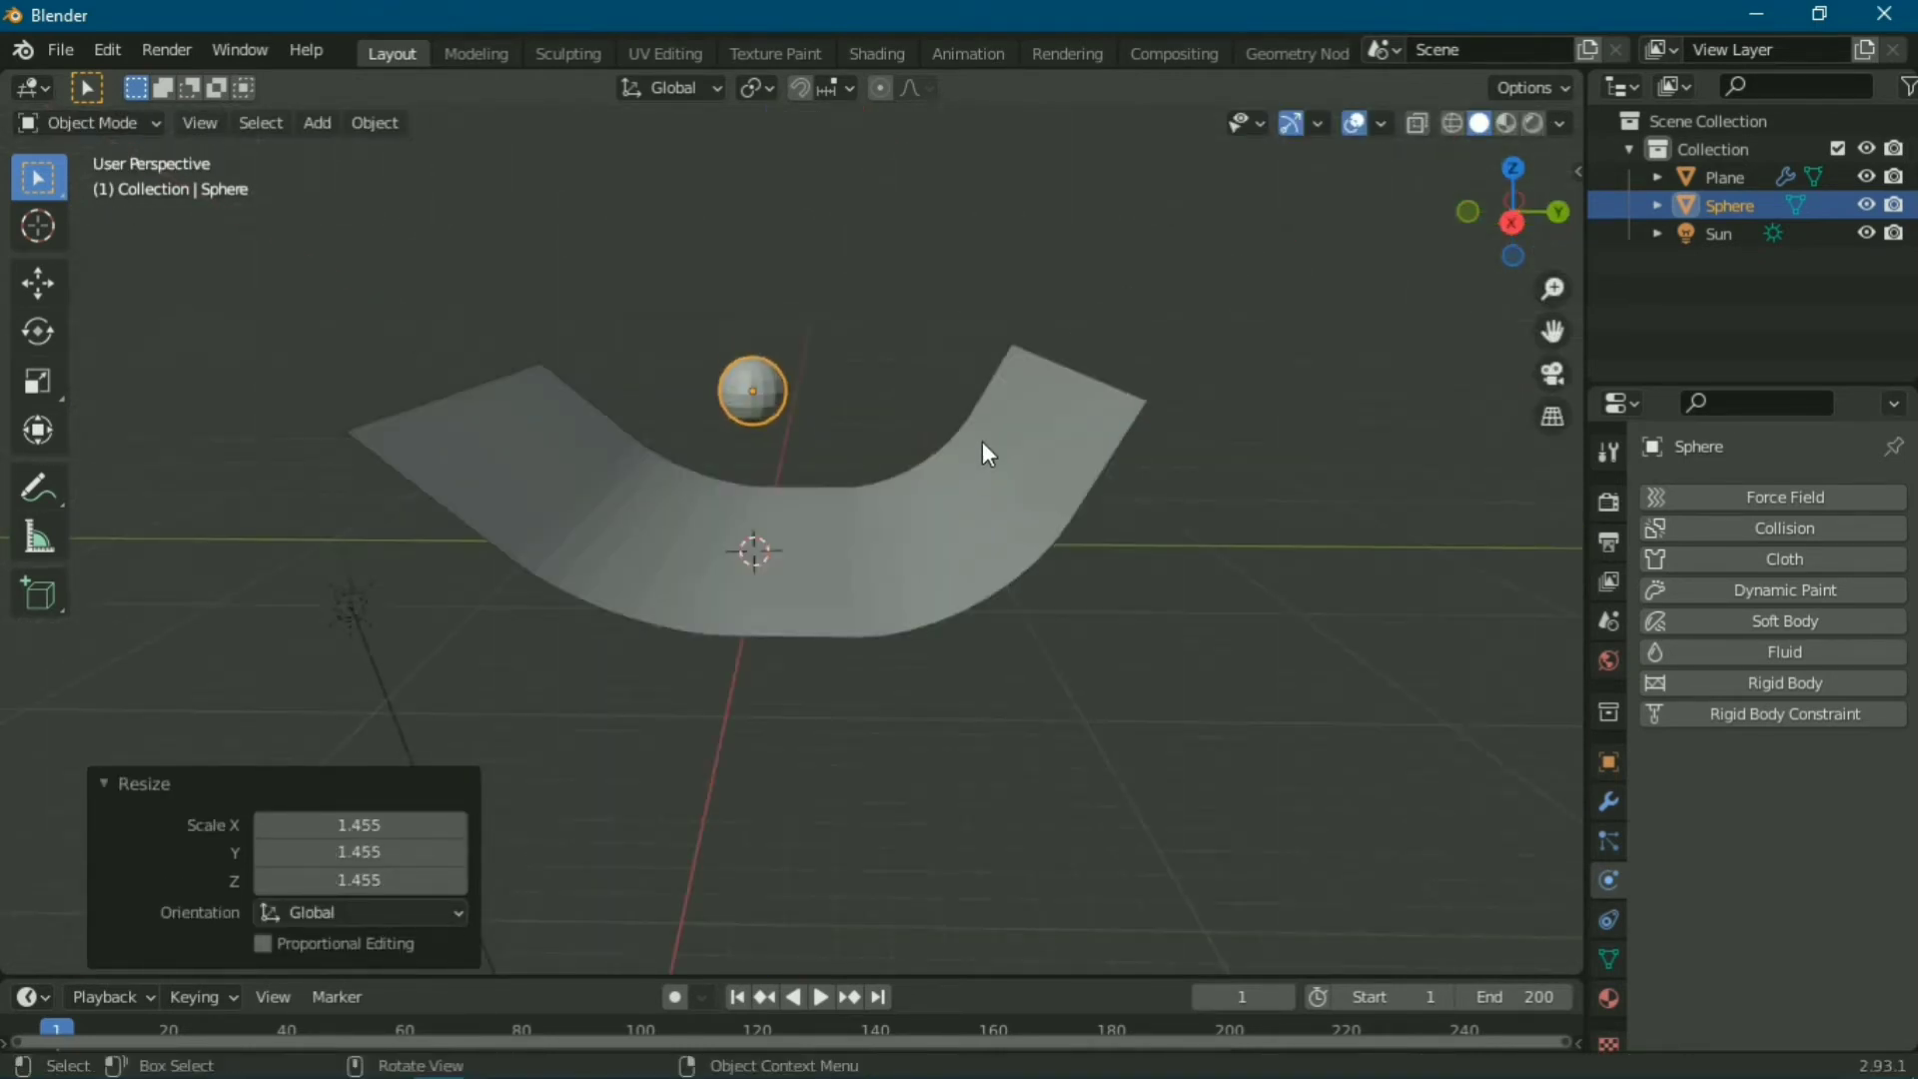
{"action": "key", "text": "g"}
{"action": "key", "text": "y"}
{"action": "left_click", "coordinate": [831, 441]}
{"action": "middle_click_drag", "start_coordinate": [831, 441], "coordinate": [776, 546]}
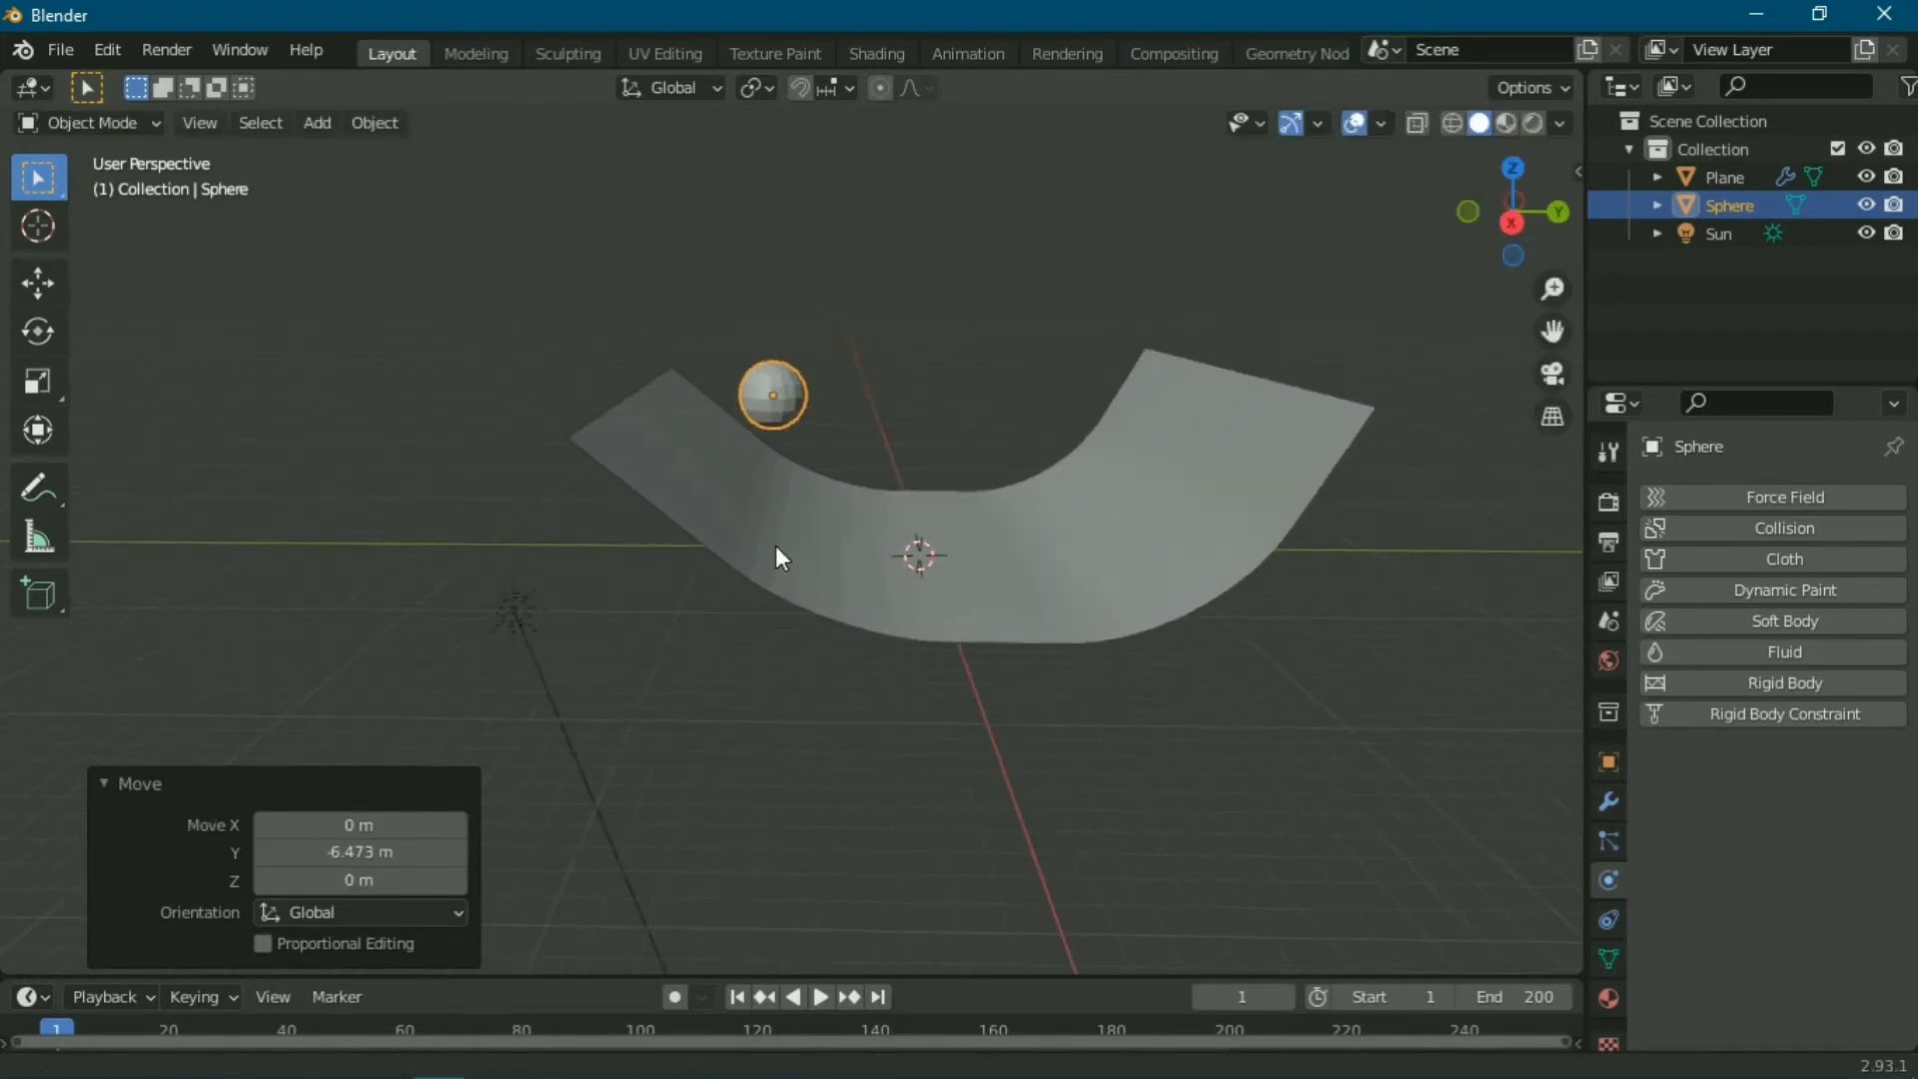
{"action": "middle_click_drag", "start_coordinate": [956, 510], "coordinate": [930, 377]}
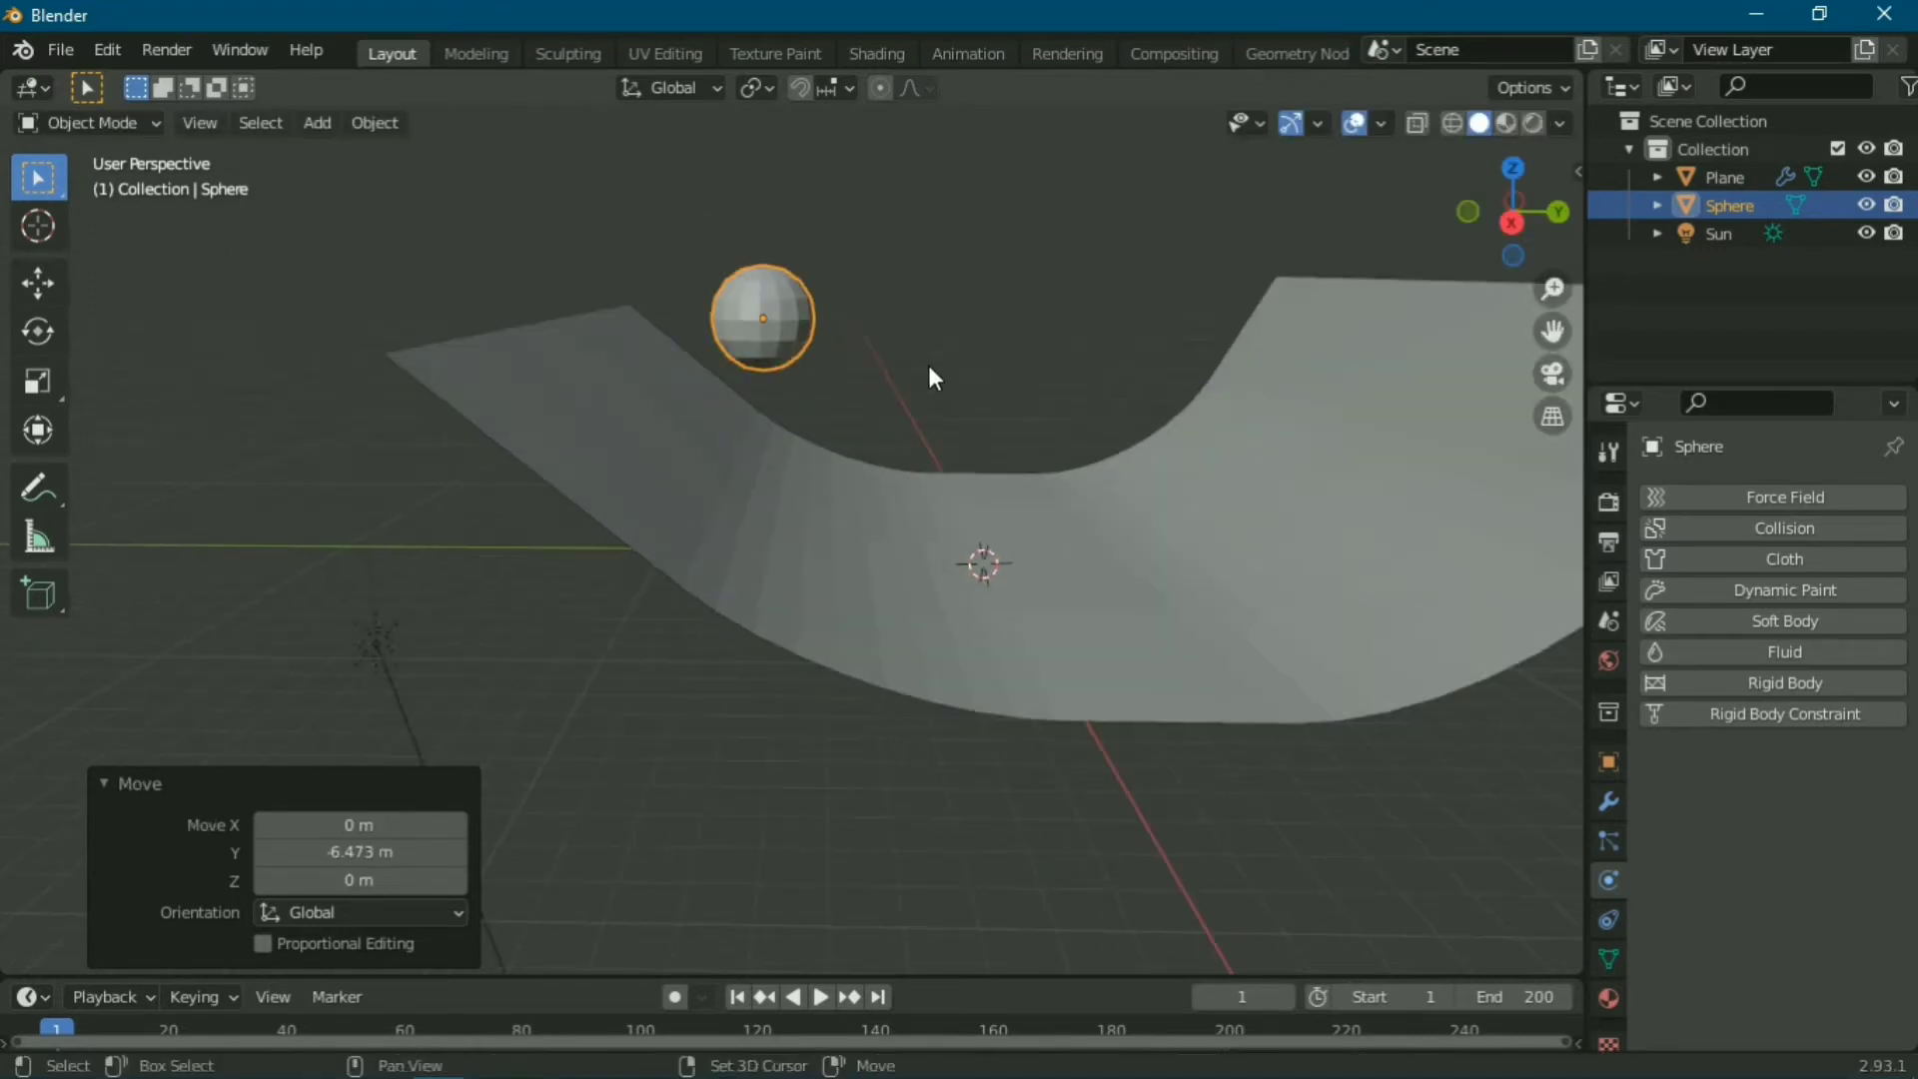
Step: Add a Subdivision Surface modifier to the sphere with viewport and render levels at 3
{"action": "left_click", "coordinate": [1609, 803]}
{"action": "left_click", "coordinate": [1729, 497]}
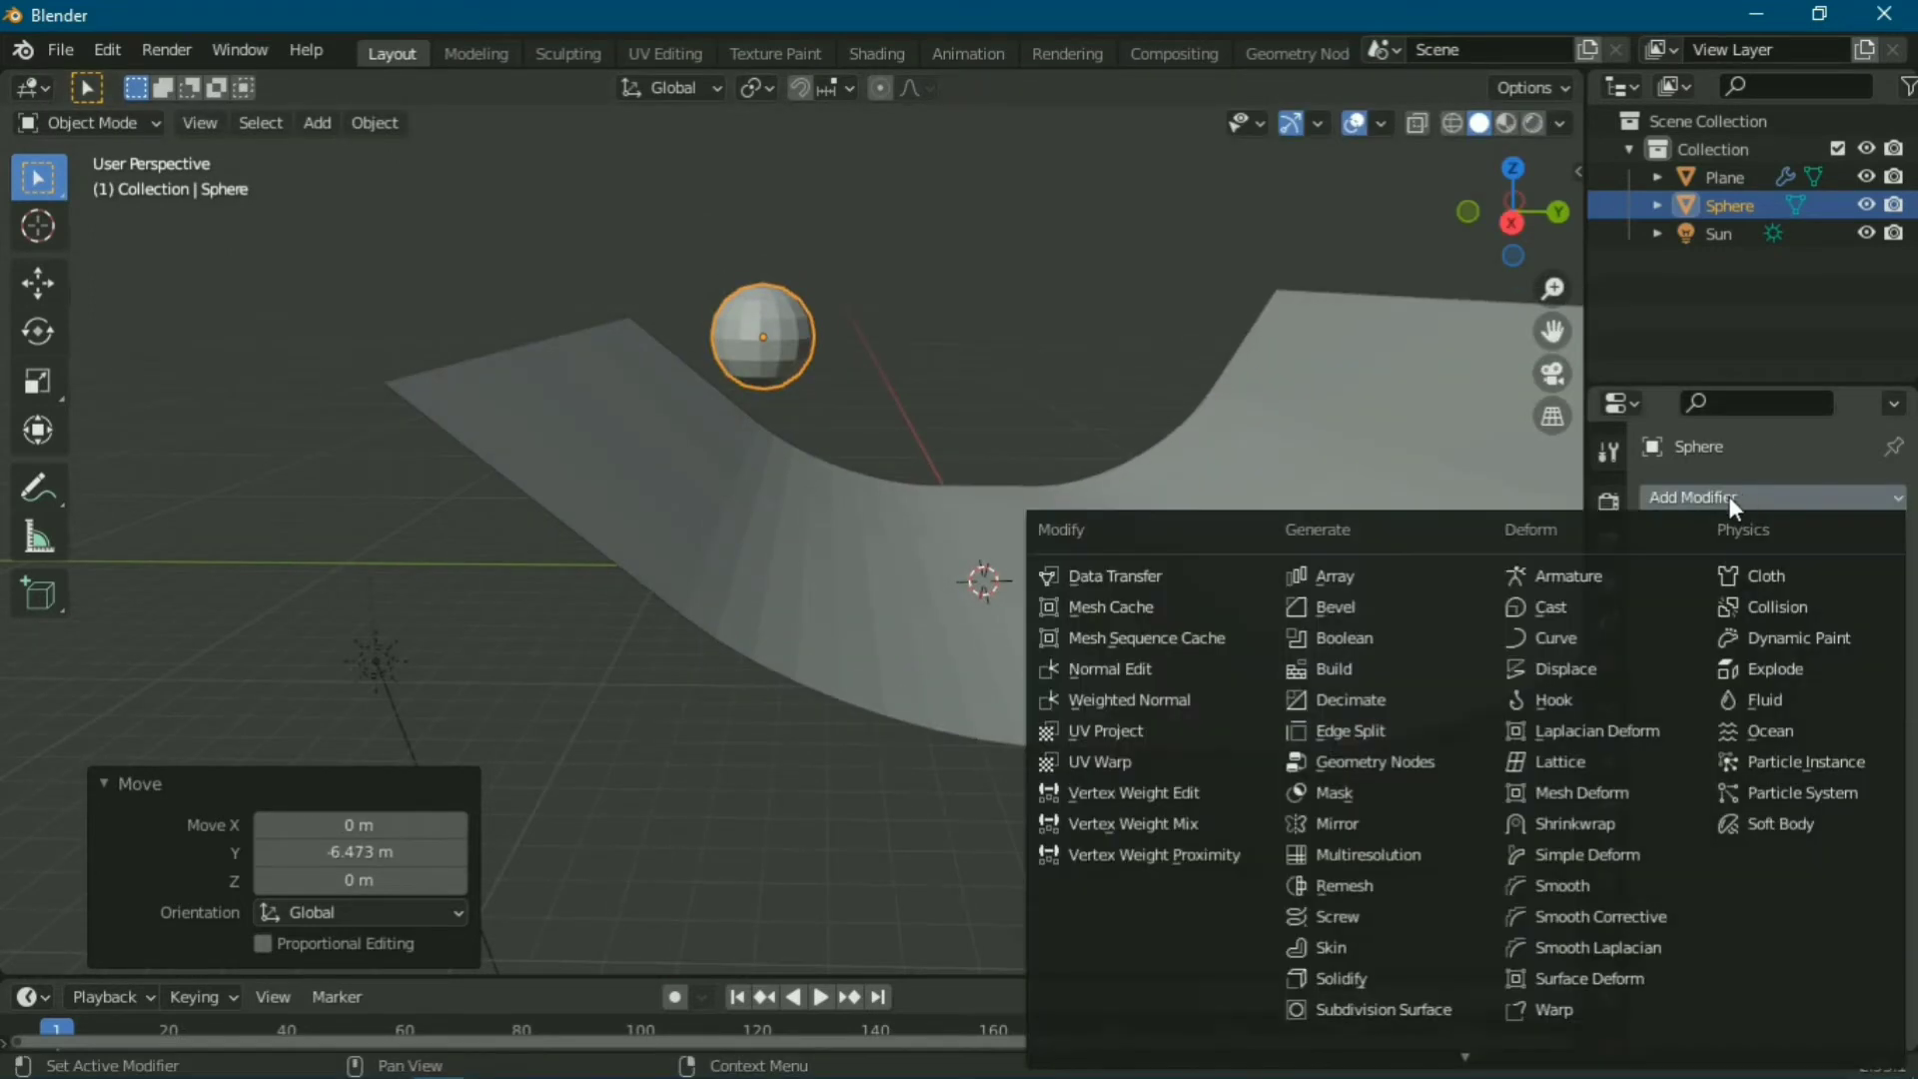
{"action": "left_click", "coordinate": [1365, 999]}
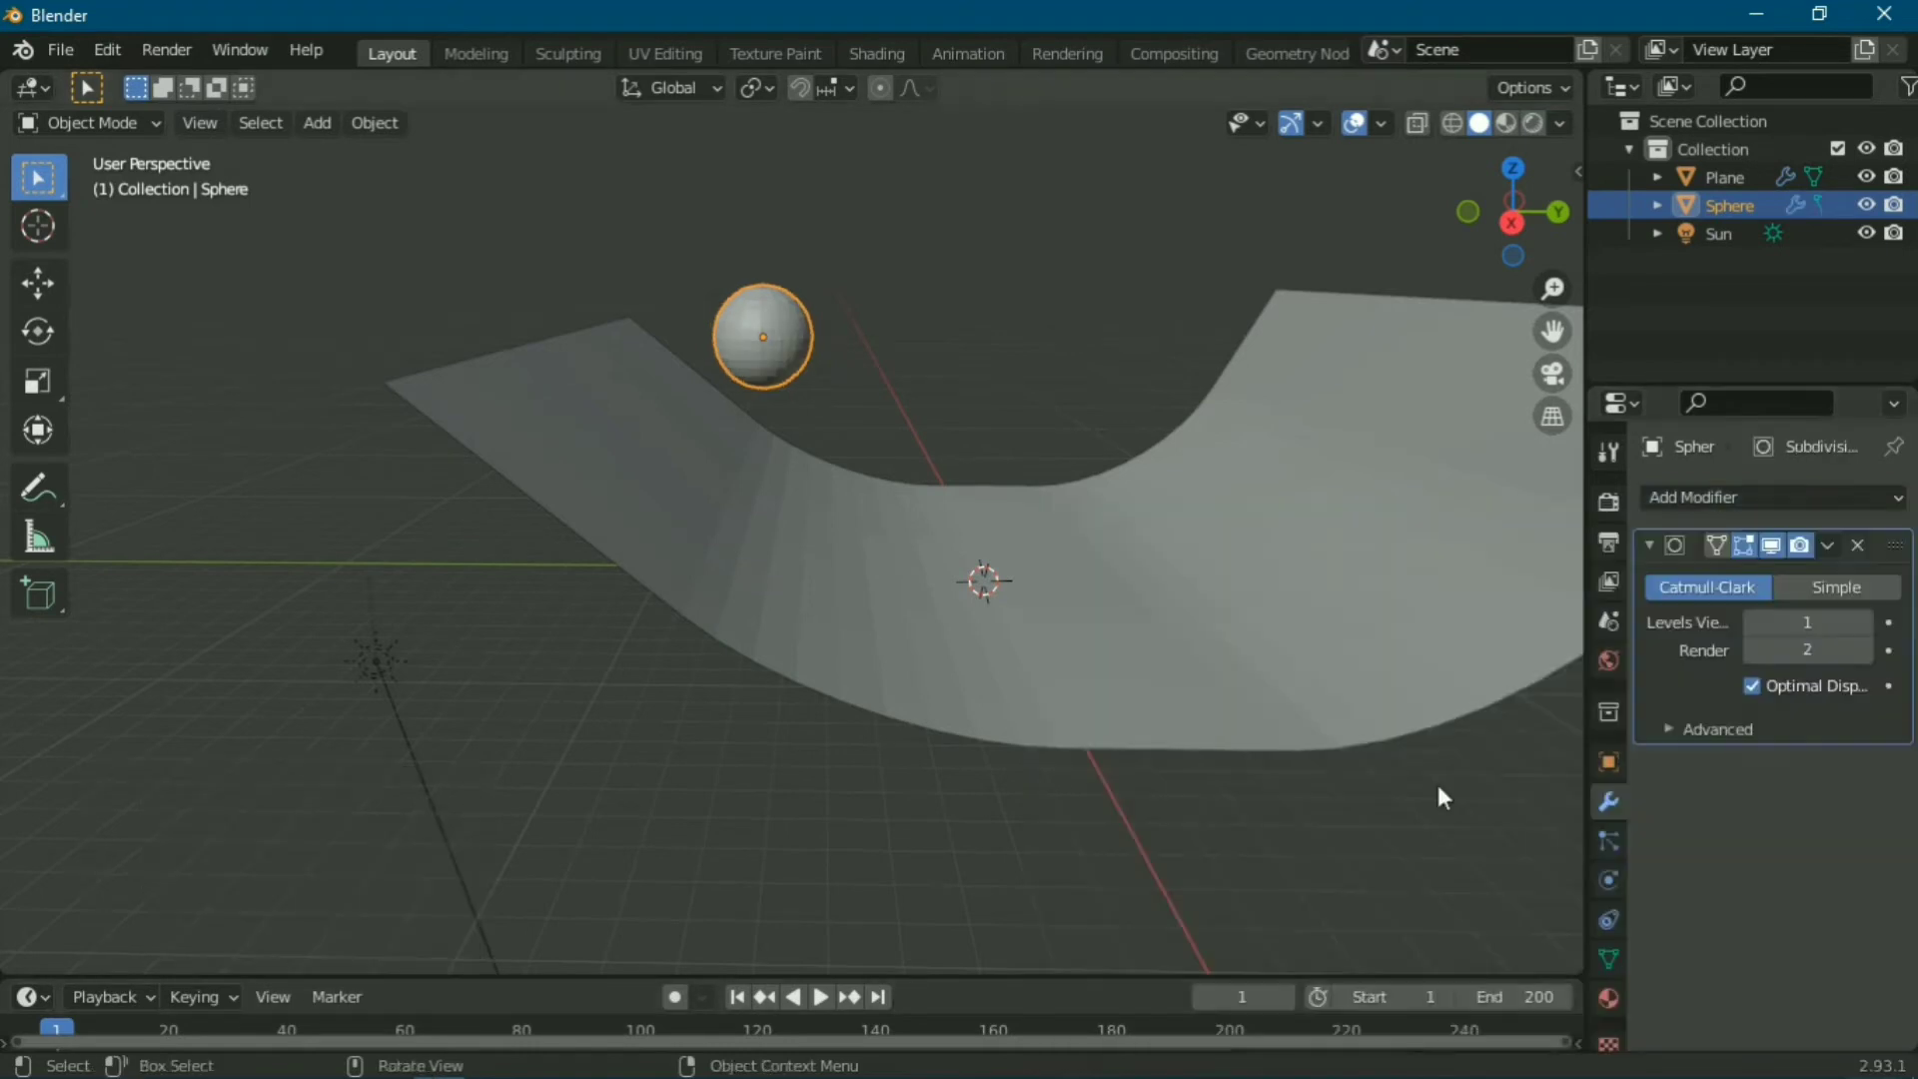
{"action": "left_click", "coordinate": [1867, 622]}
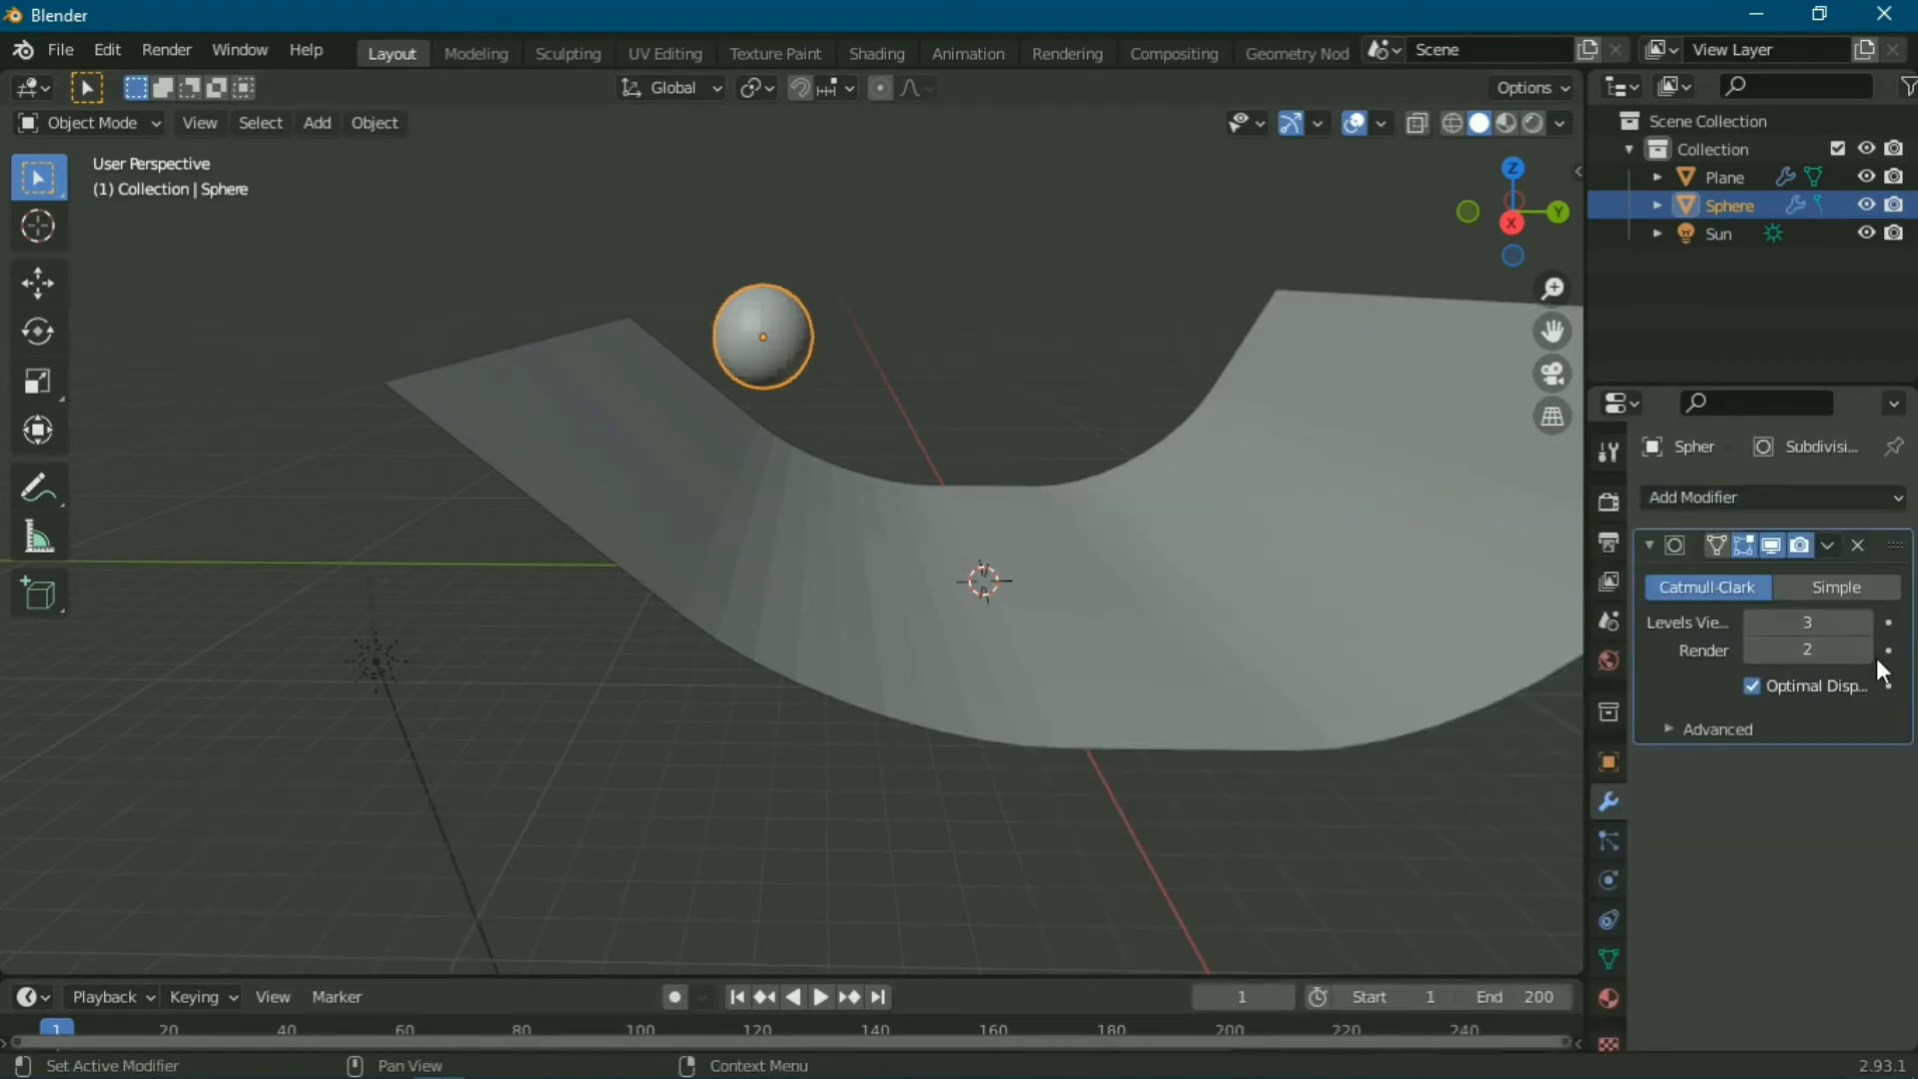
{"action": "left_click", "coordinate": [1867, 651]}
{"action": "mouse_move", "coordinate": [1299, 689]}
{"action": "middle_mouse_down"}
{"action": "mouse_move", "coordinate": [1232, 705]}
{"action": "mouse_move", "coordinate": [1179, 670]}
{"action": "middle_mouse_up"}
{"action": "key", "text": "alt+a"}
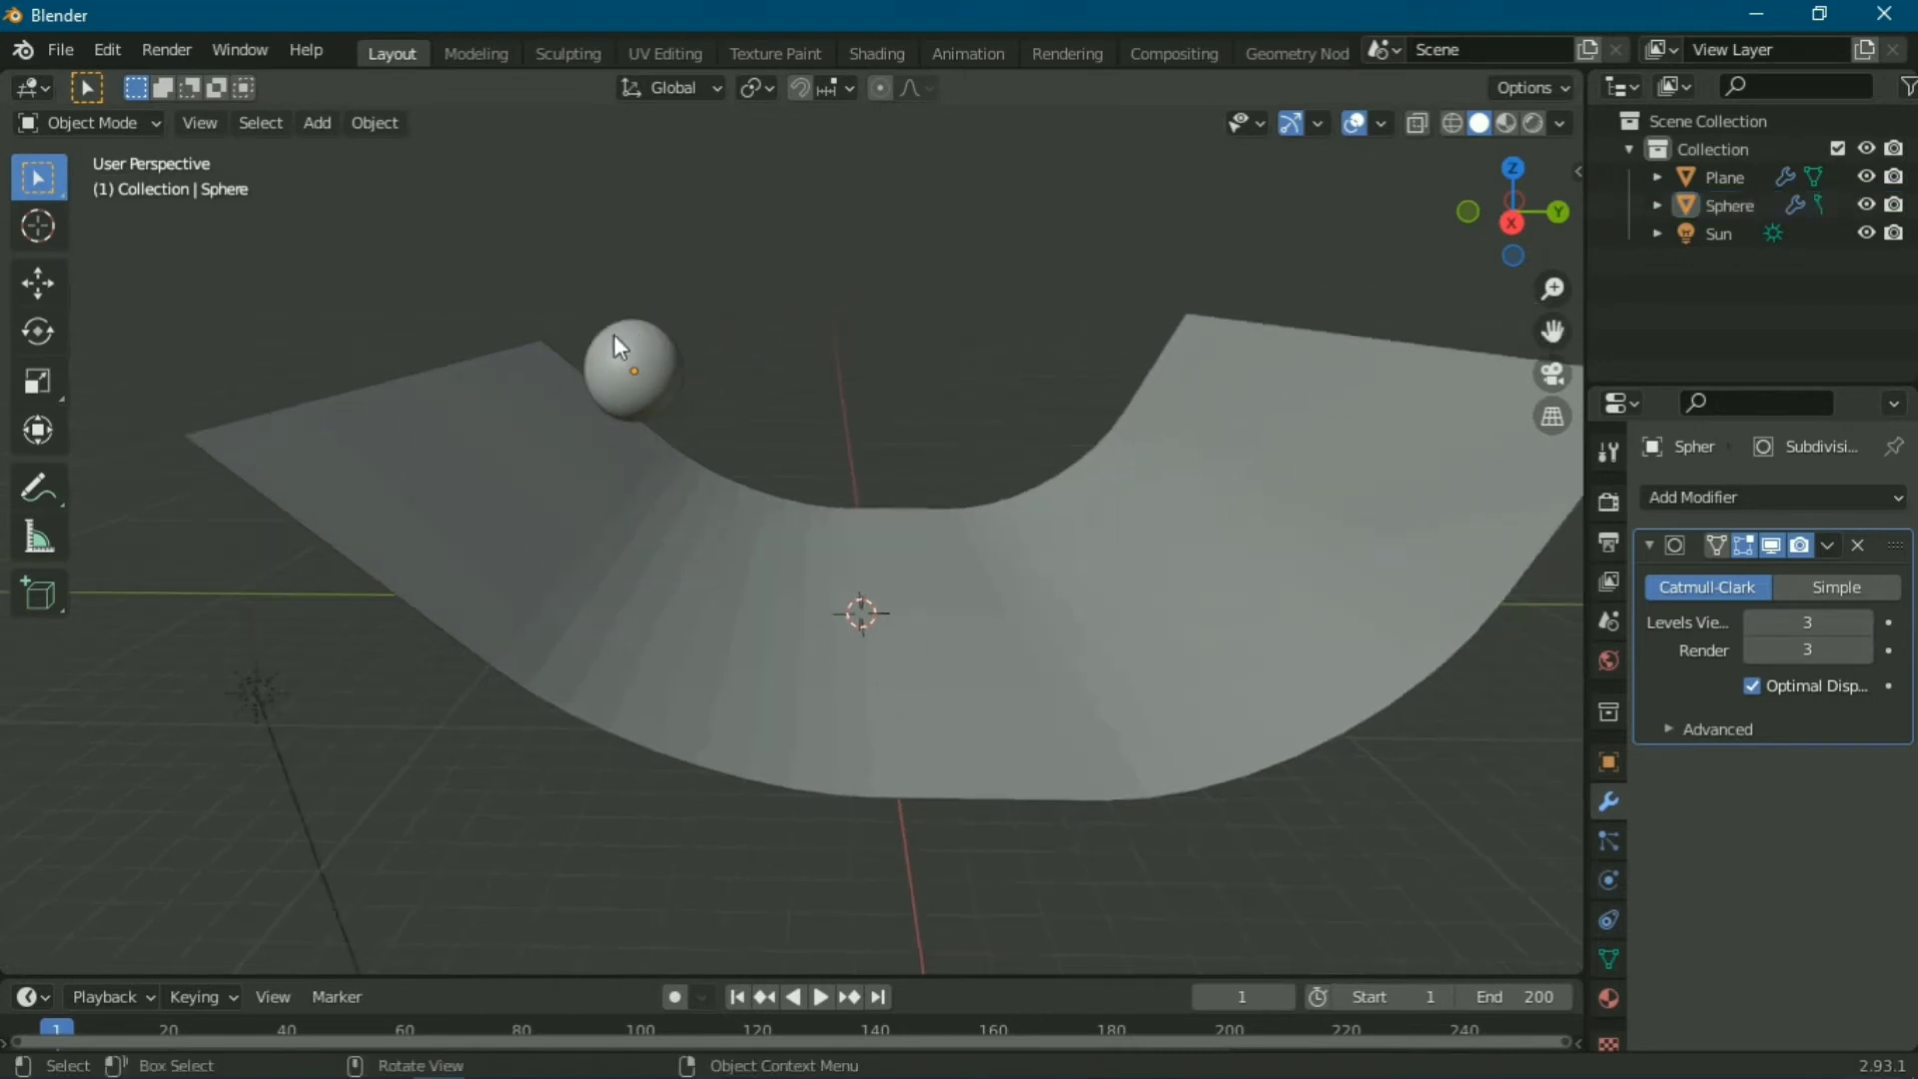
{"action": "left_click", "coordinate": [667, 361]}
Step: Enable Soft Body on the sphere with Goal off, edge Bending 5, and Collision enabled
{"action": "left_click", "coordinate": [1609, 880]}
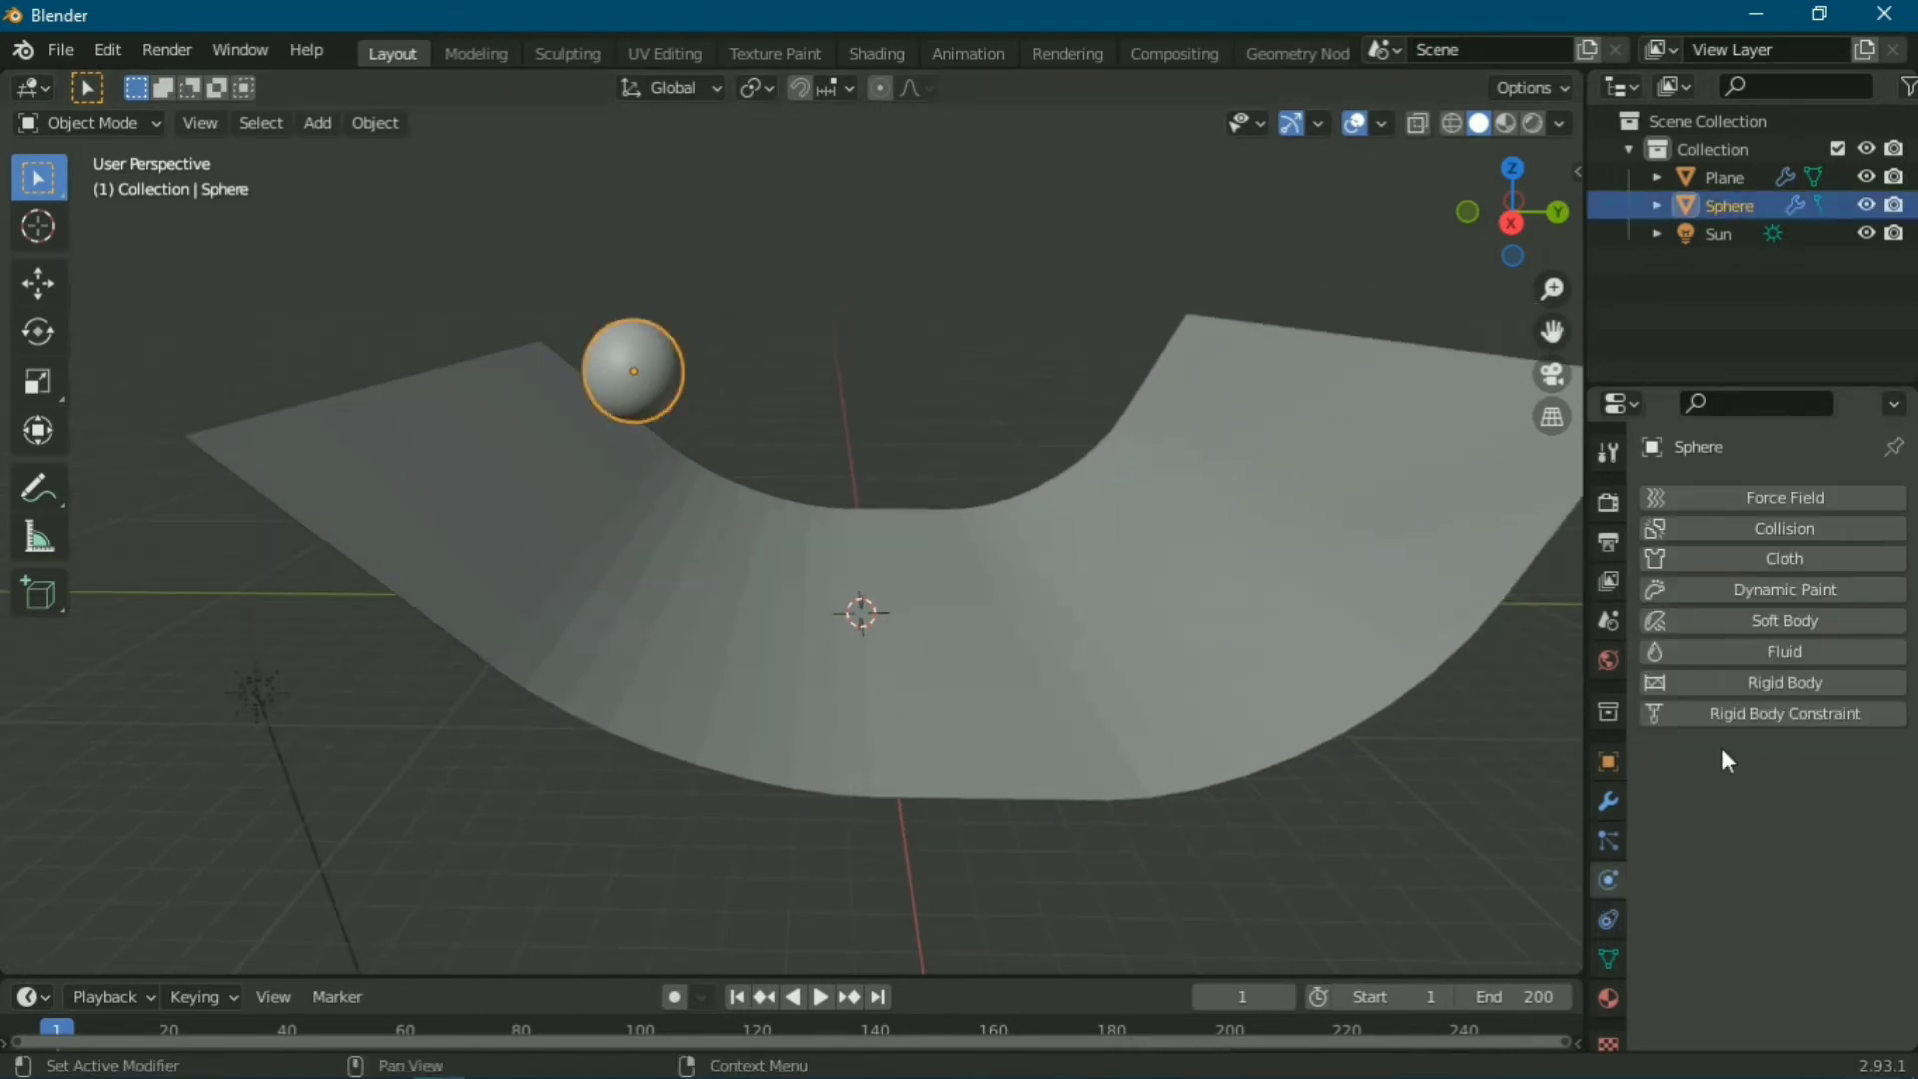
{"action": "left_click", "coordinate": [1779, 619]}
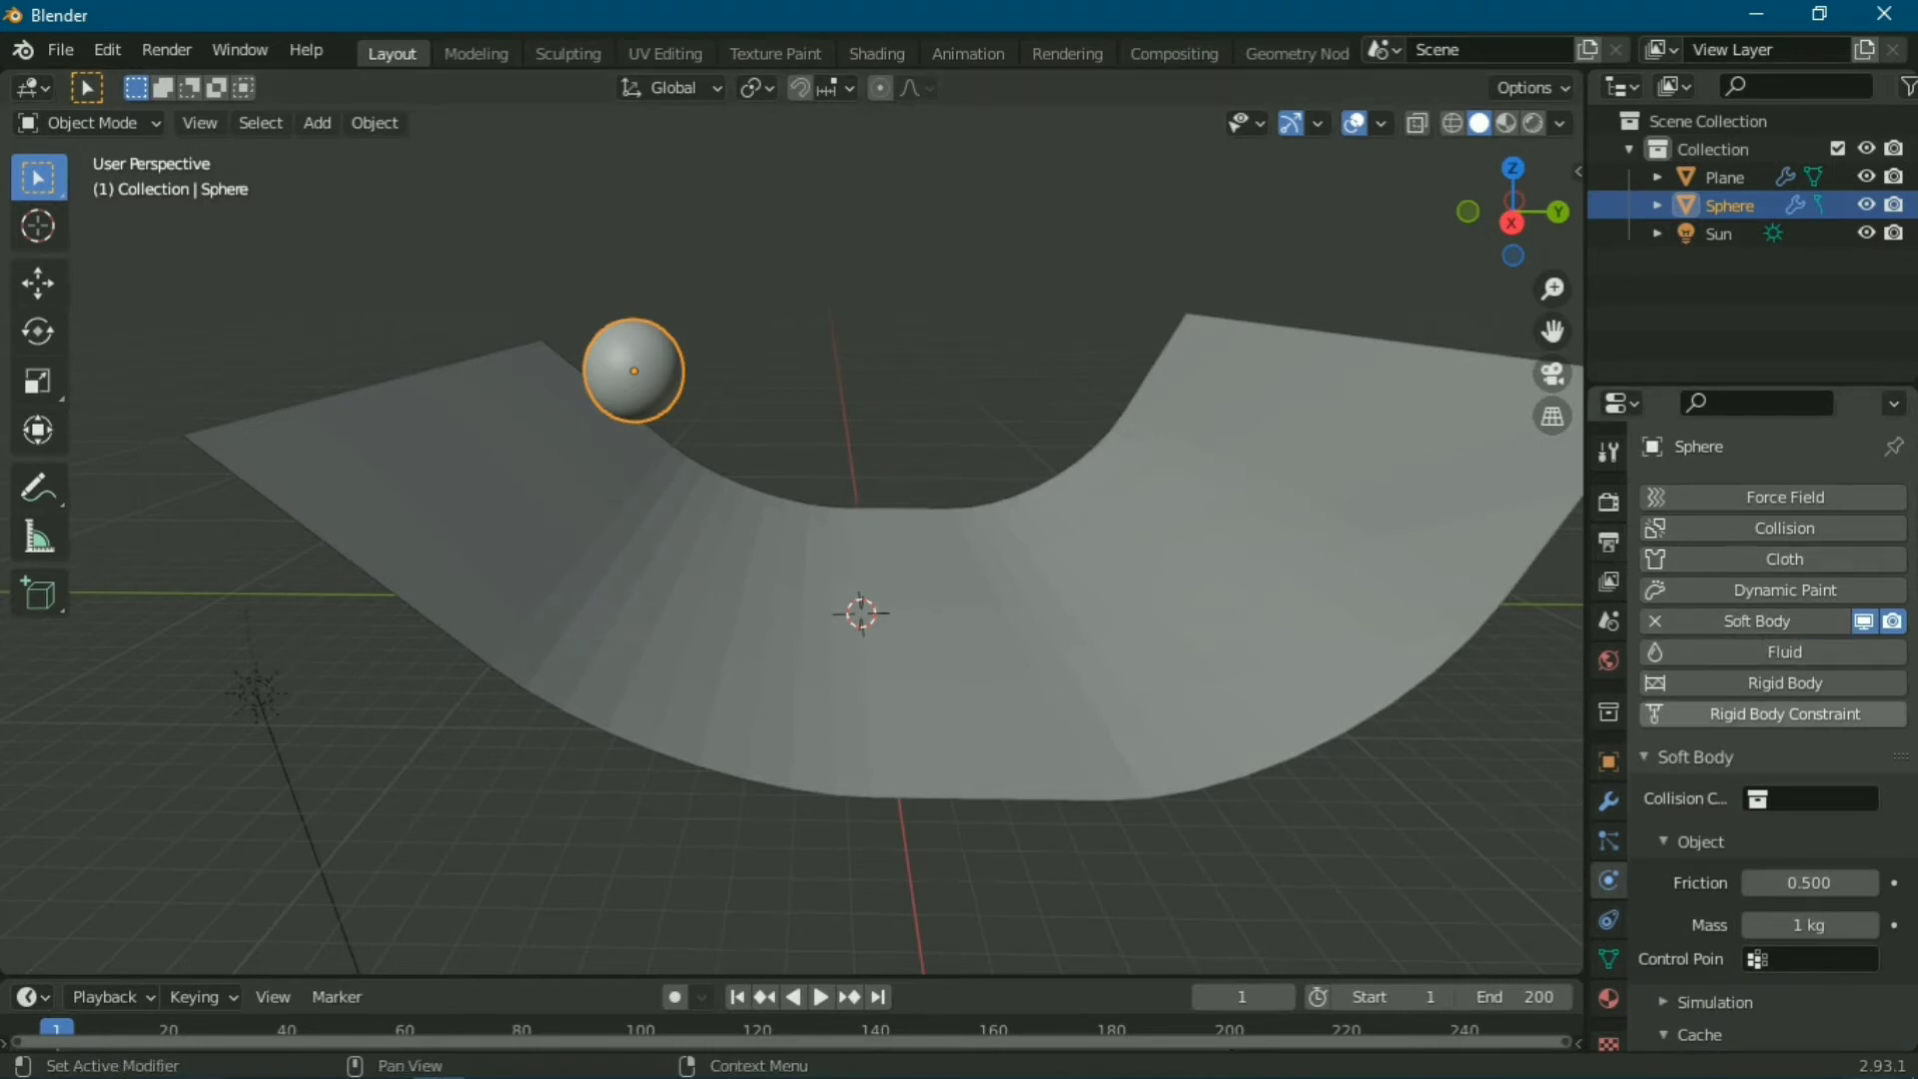
{"action": "scroll", "coordinate": [1764, 689], "scroll_direction": "down", "scroll_amount": 5}
{"action": "scroll", "coordinate": [1788, 714], "scroll_direction": "down", "scroll_amount": 5}
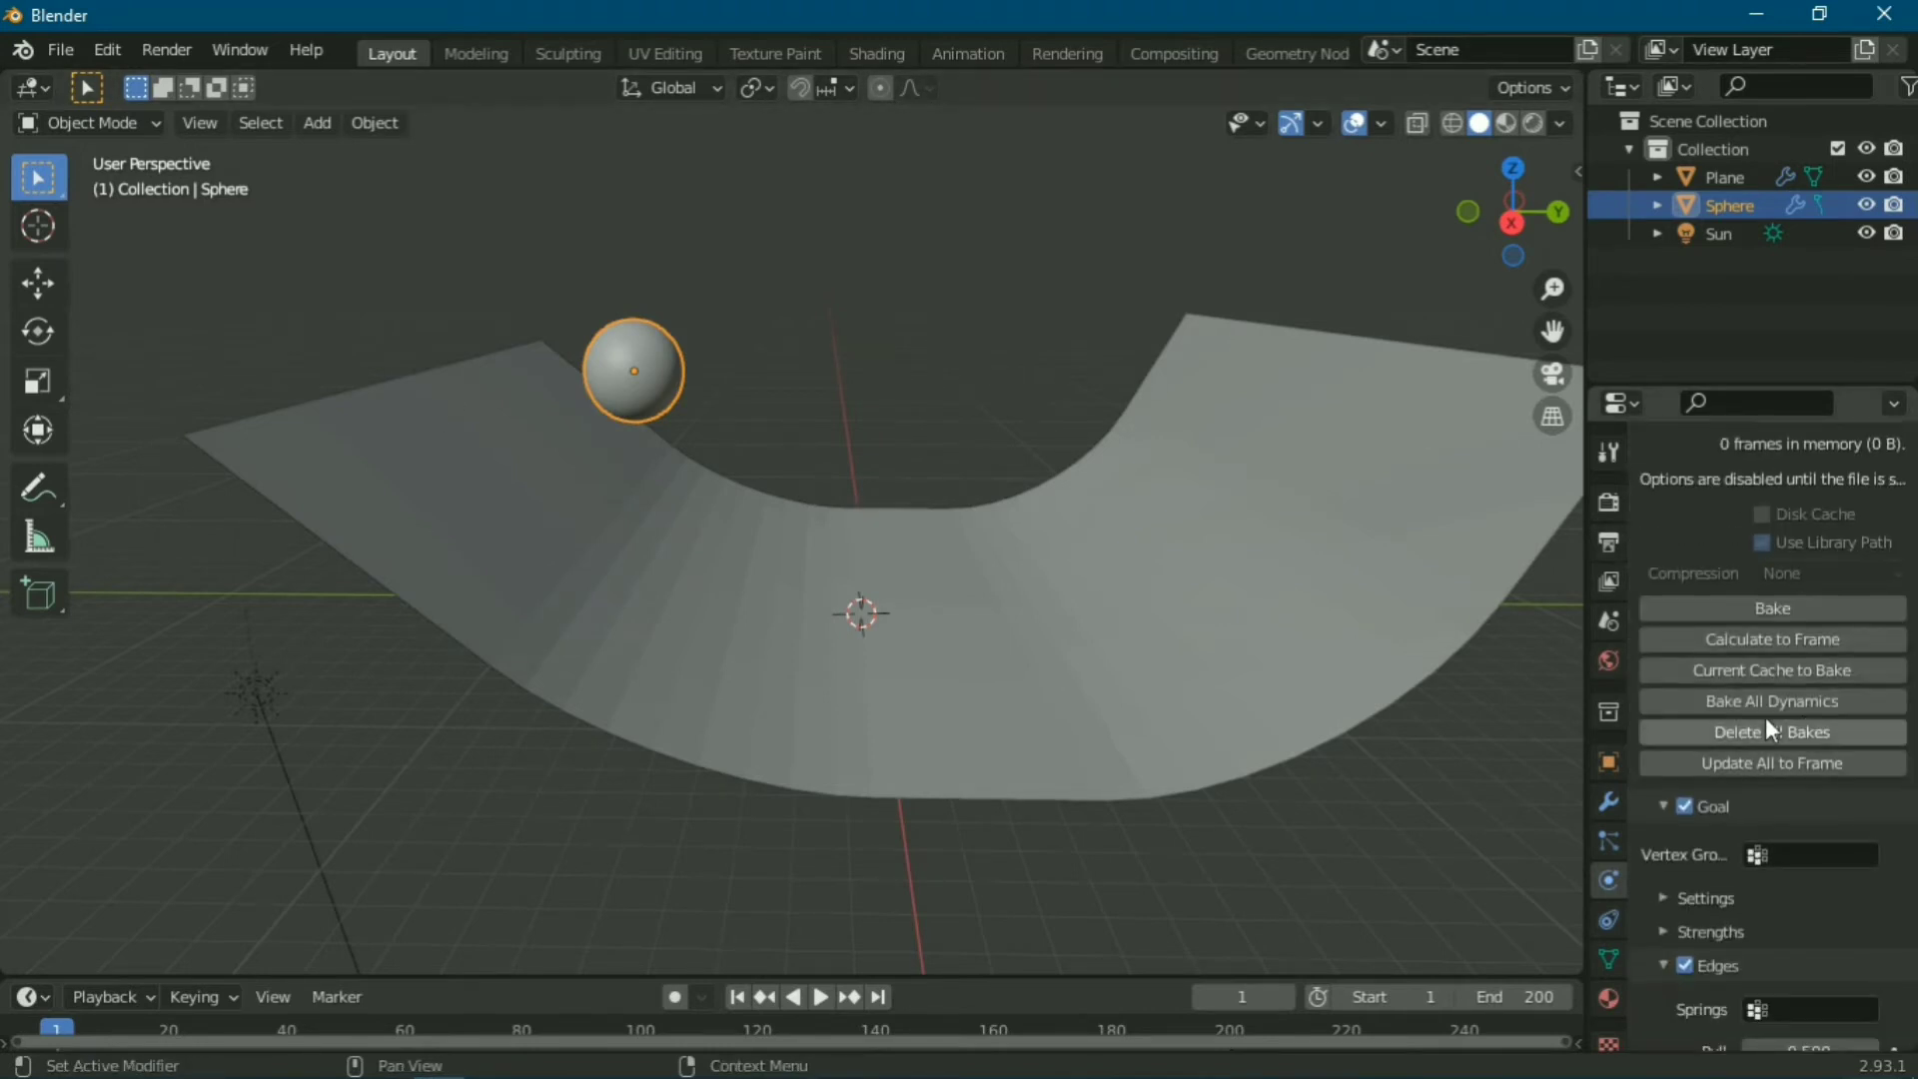
{"action": "scroll", "coordinate": [1764, 718], "scroll_direction": "down", "scroll_amount": 4}
{"action": "scroll", "coordinate": [1763, 725], "scroll_direction": "down", "scroll_amount": 5}
{"action": "scroll", "coordinate": [1712, 729], "scroll_direction": "up", "scroll_amount": 4}
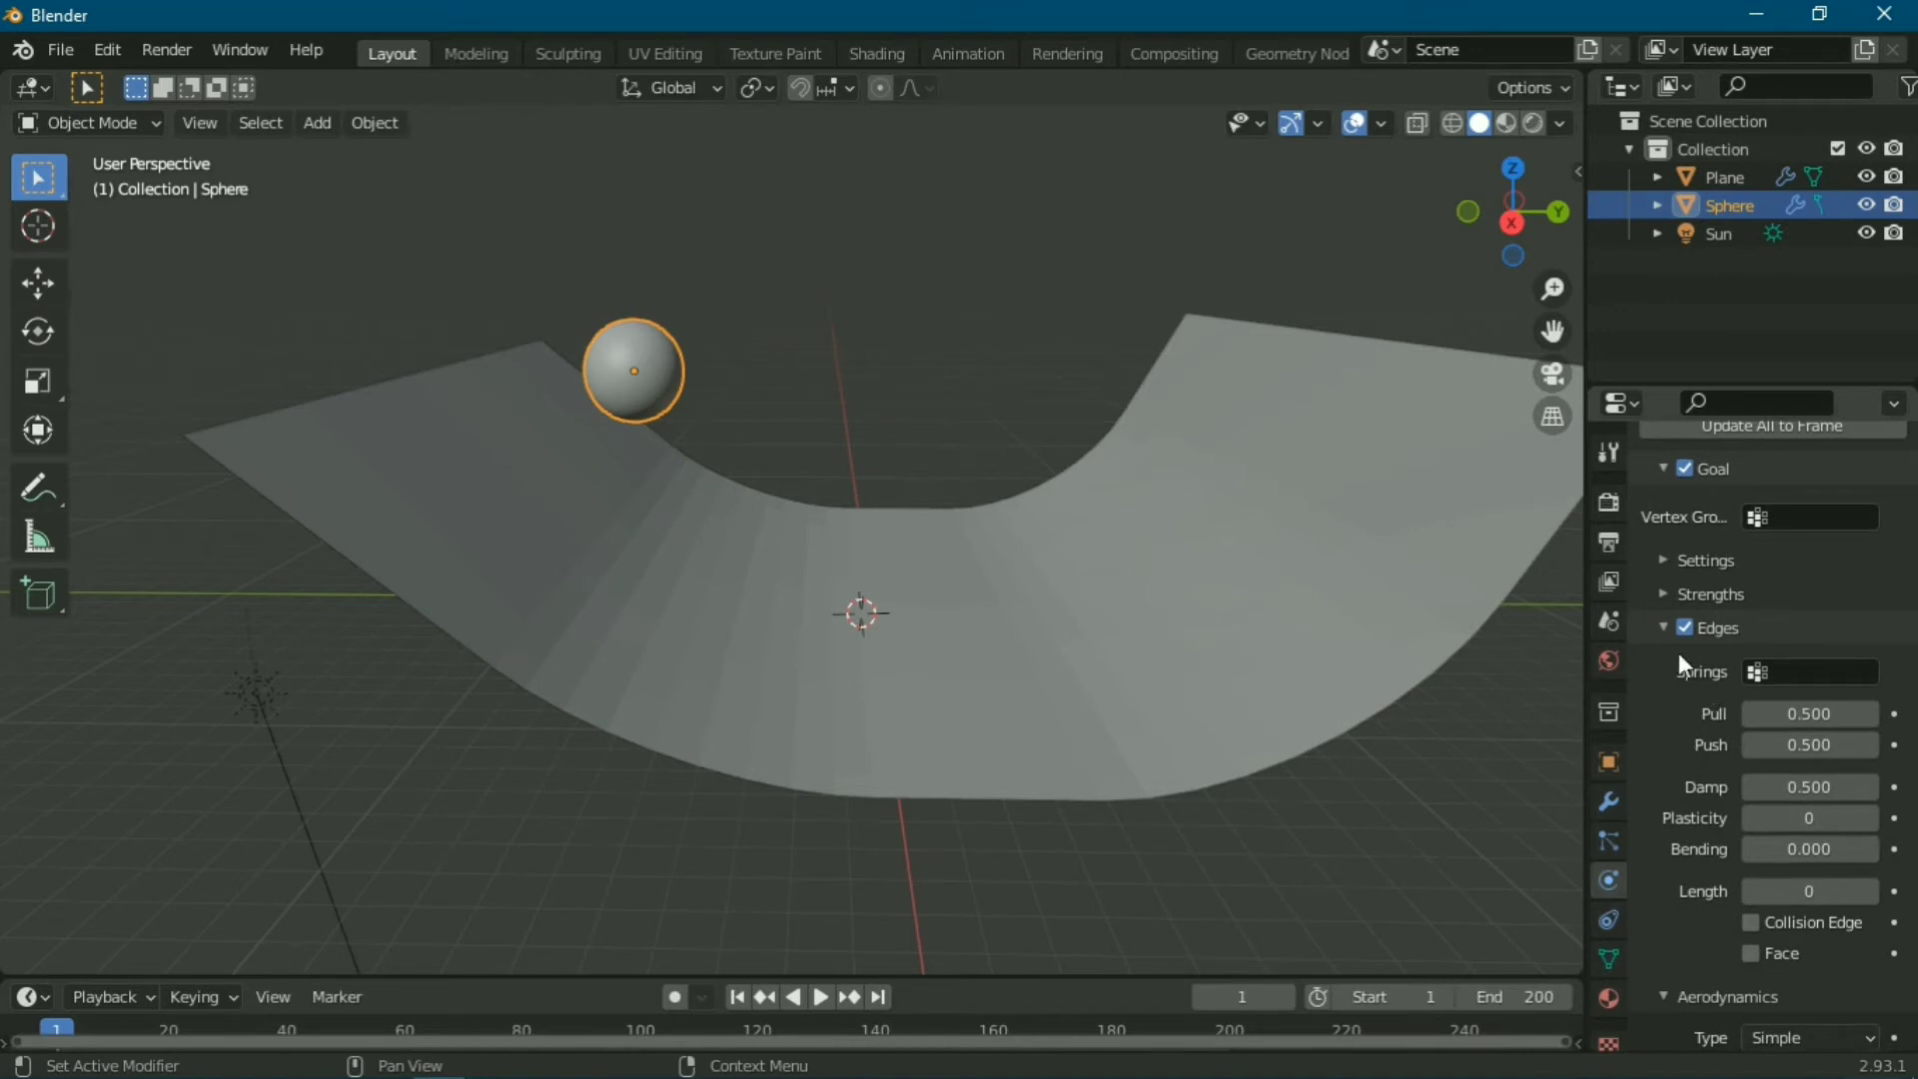
{"action": "left_click", "coordinate": [1688, 470]}
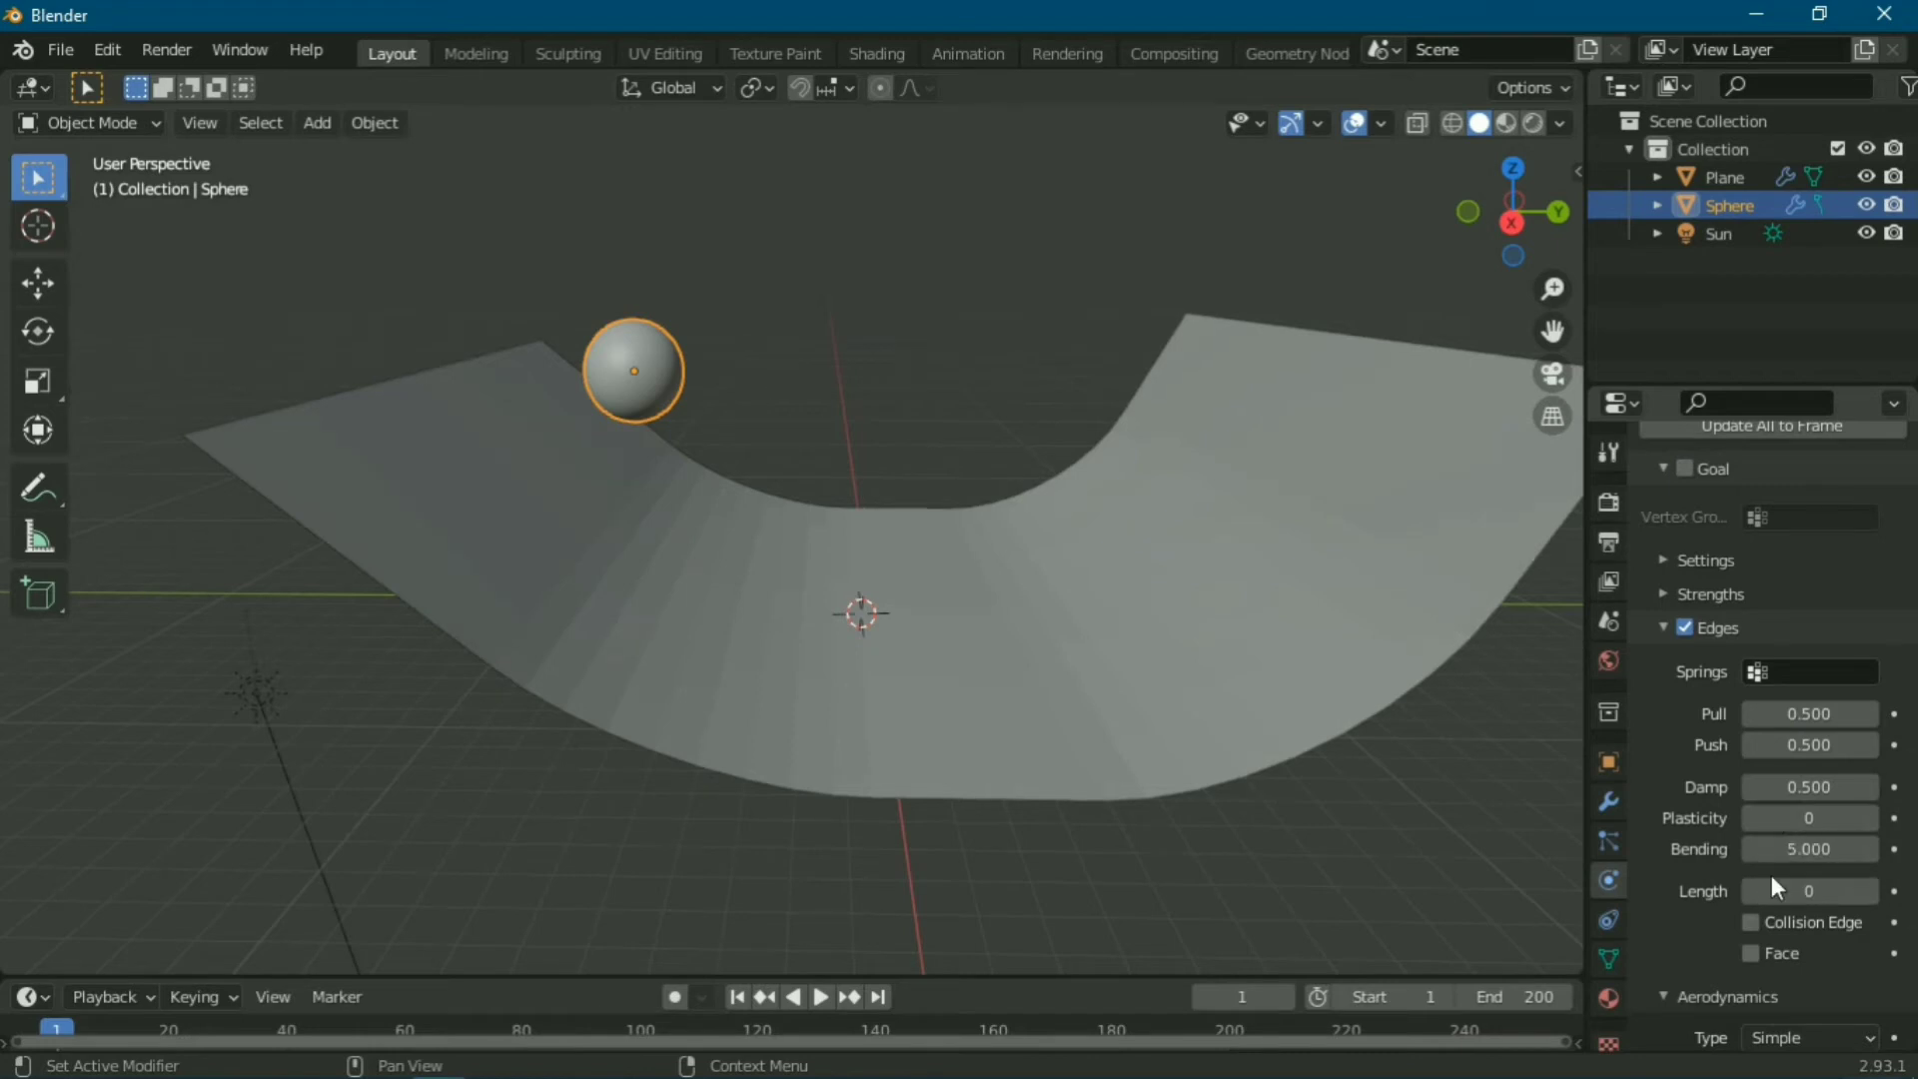
{"action": "scroll", "coordinate": [1705, 860], "scroll_direction": "up", "scroll_amount": 2}
{"action": "scroll", "coordinate": [1717, 868], "scroll_direction": "up", "scroll_amount": 6}
{"action": "scroll", "coordinate": [1738, 865], "scroll_direction": "up", "scroll_amount": 2}
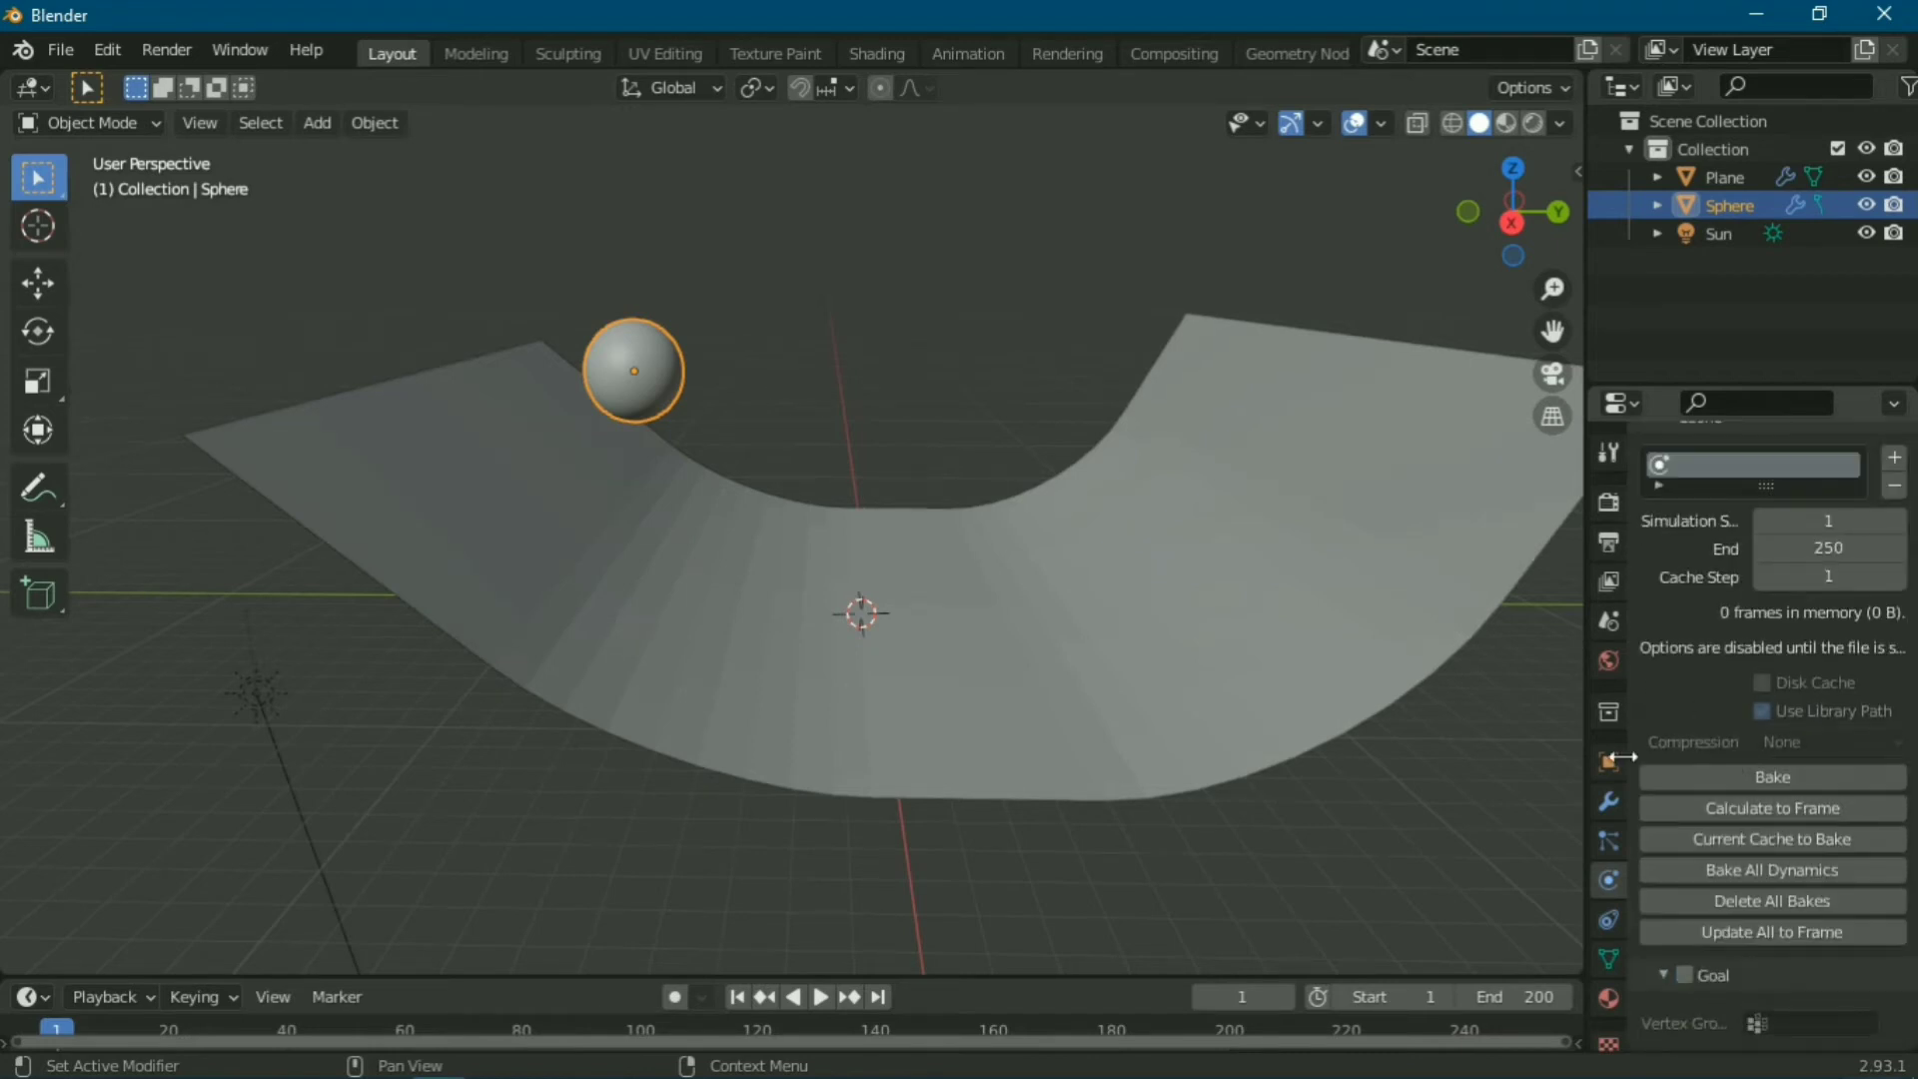
{"action": "scroll", "coordinate": [1765, 858], "scroll_direction": "up", "scroll_amount": 8}
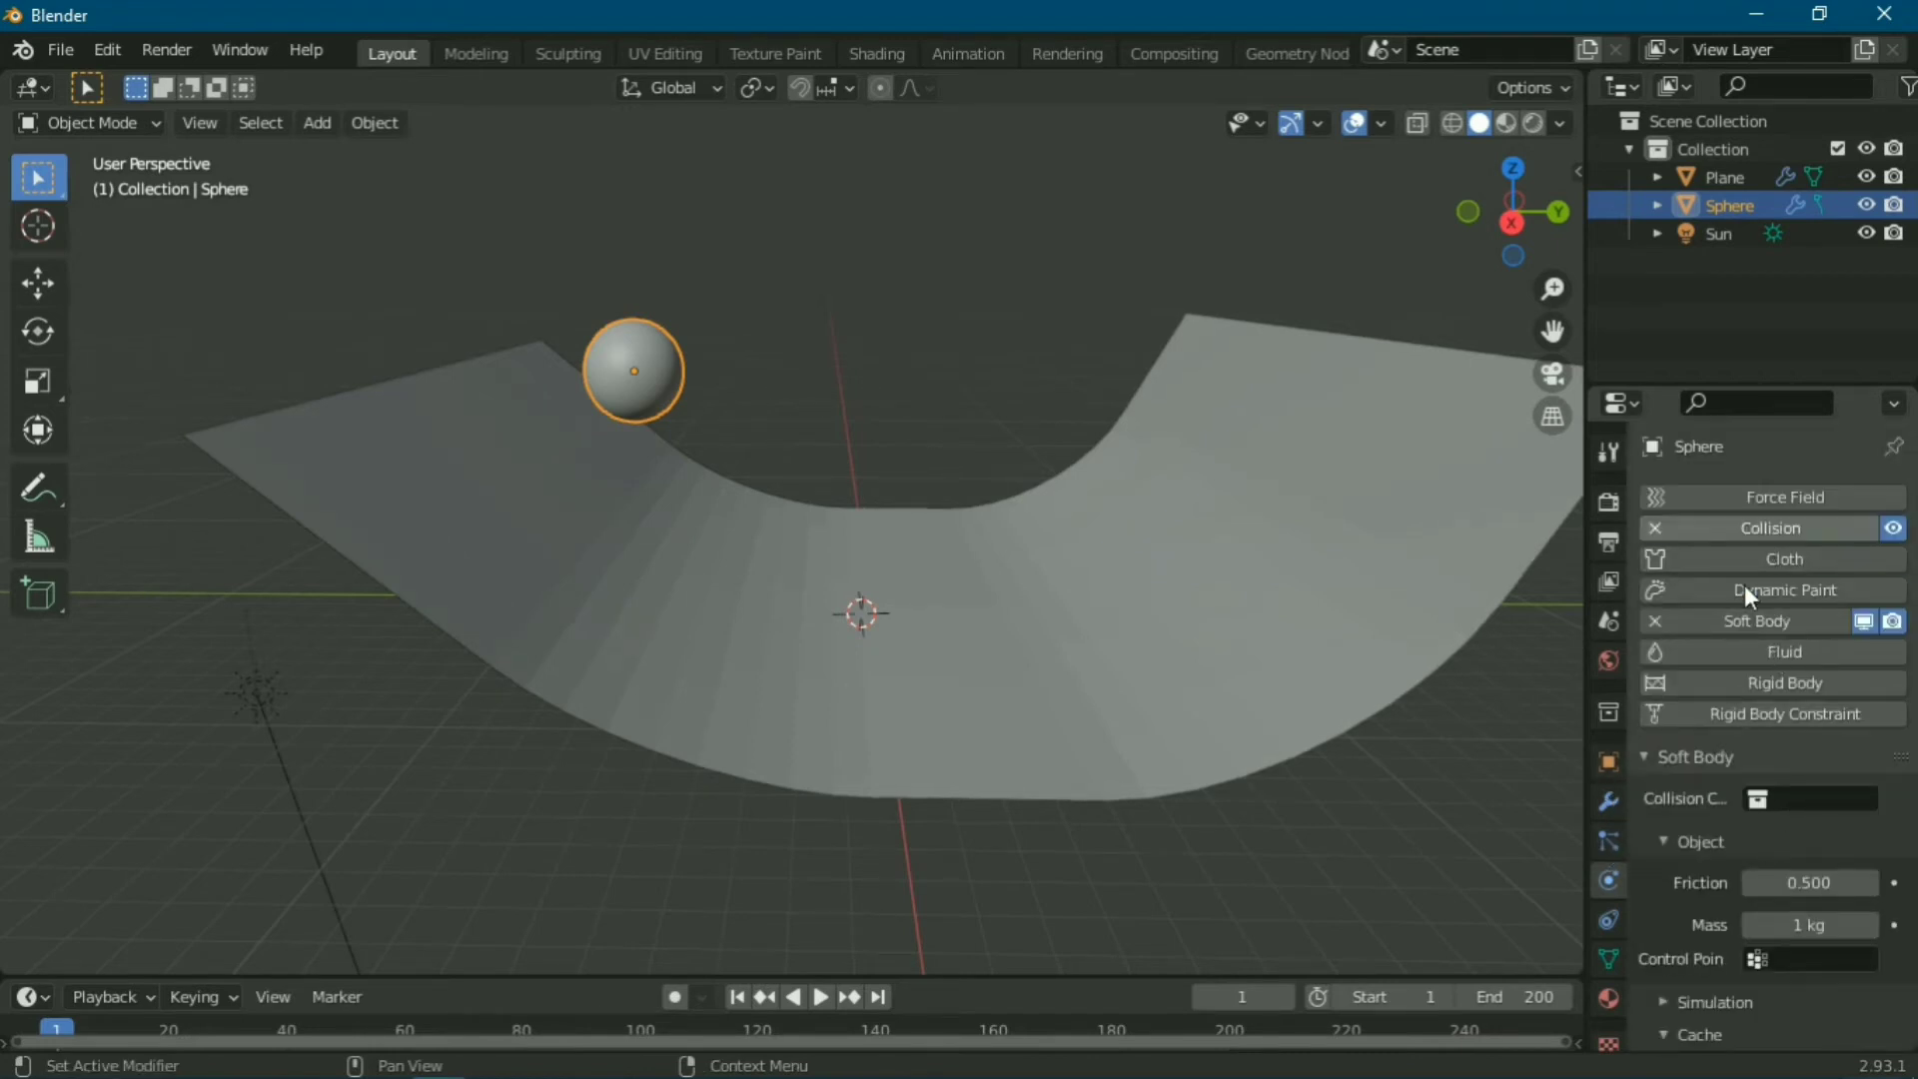
Step: Move the Collision modifier to the top of the sphere's modifier stack
{"action": "left_click", "coordinate": [1608, 801]}
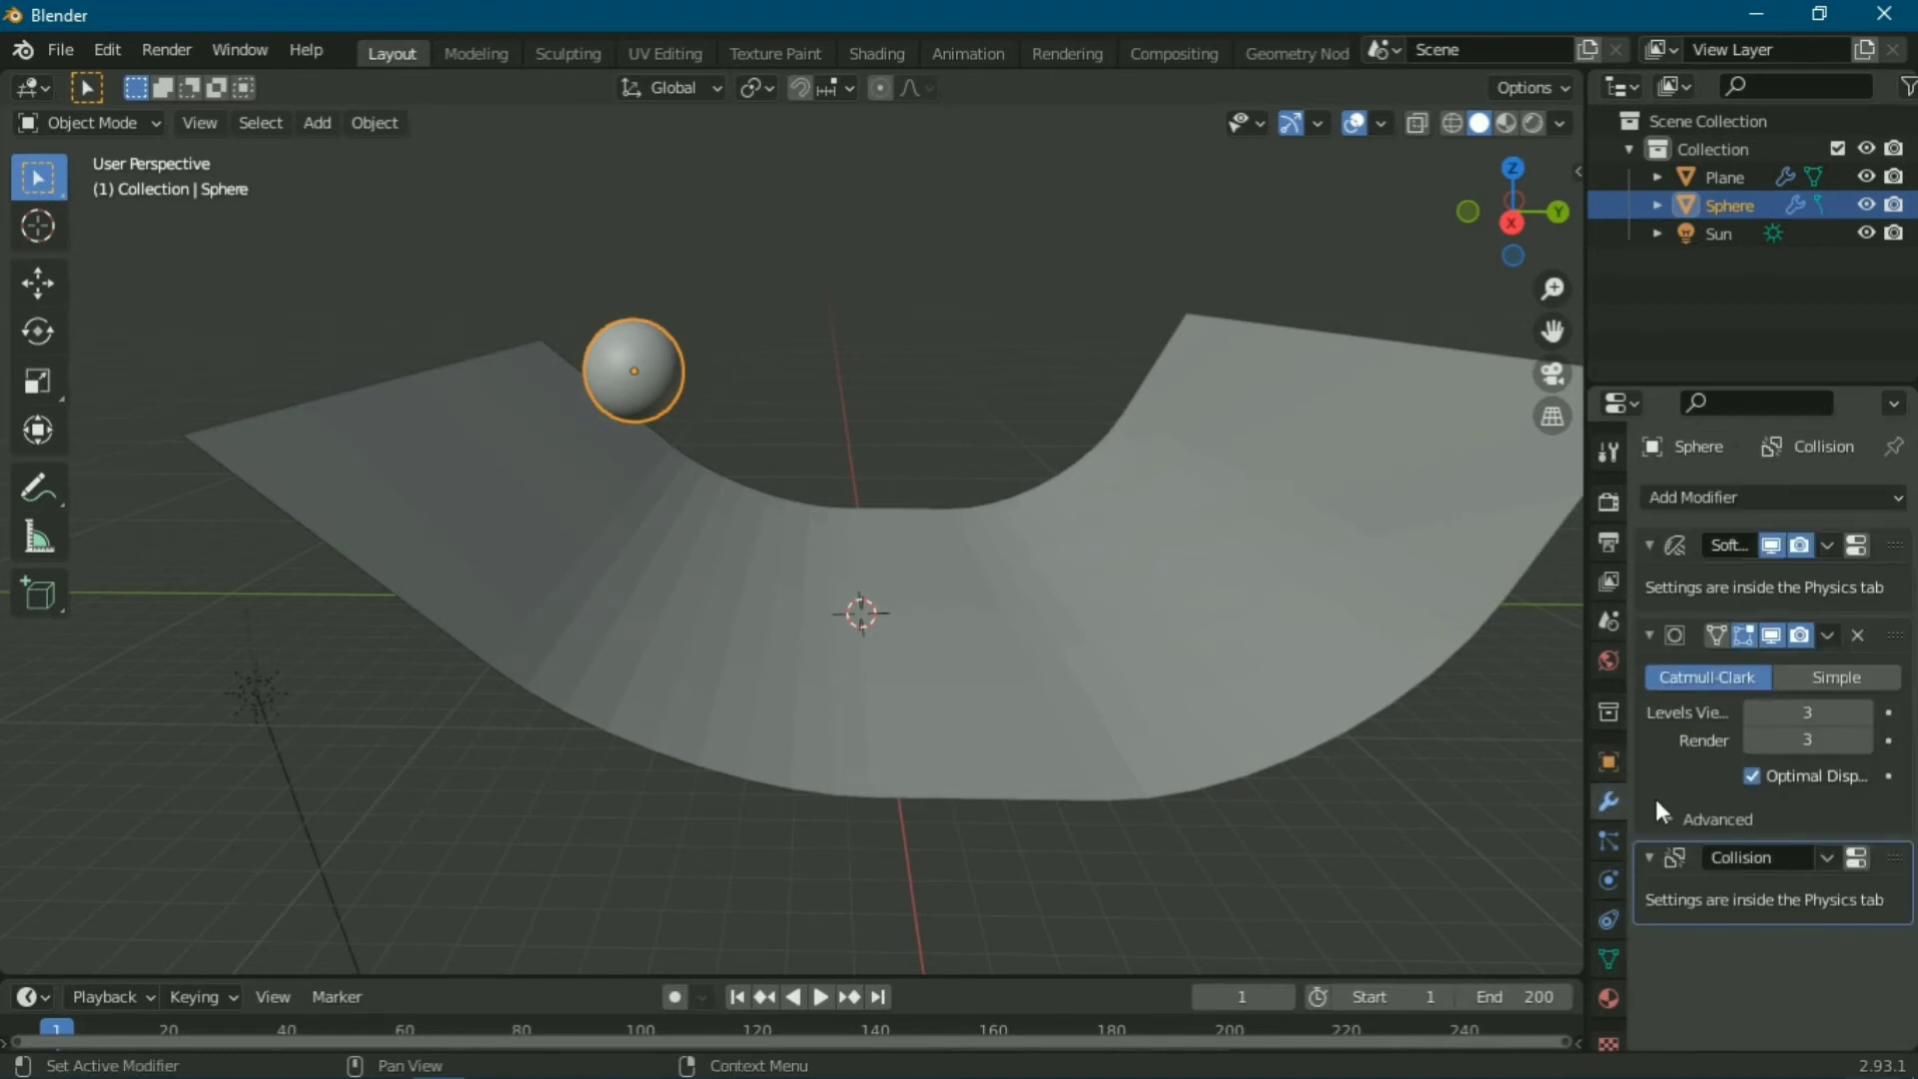
{"action": "left_click_drag", "start_coordinate": [1658, 857], "coordinate": [1666, 500]}
{"action": "left_click", "coordinate": [1689, 621]}
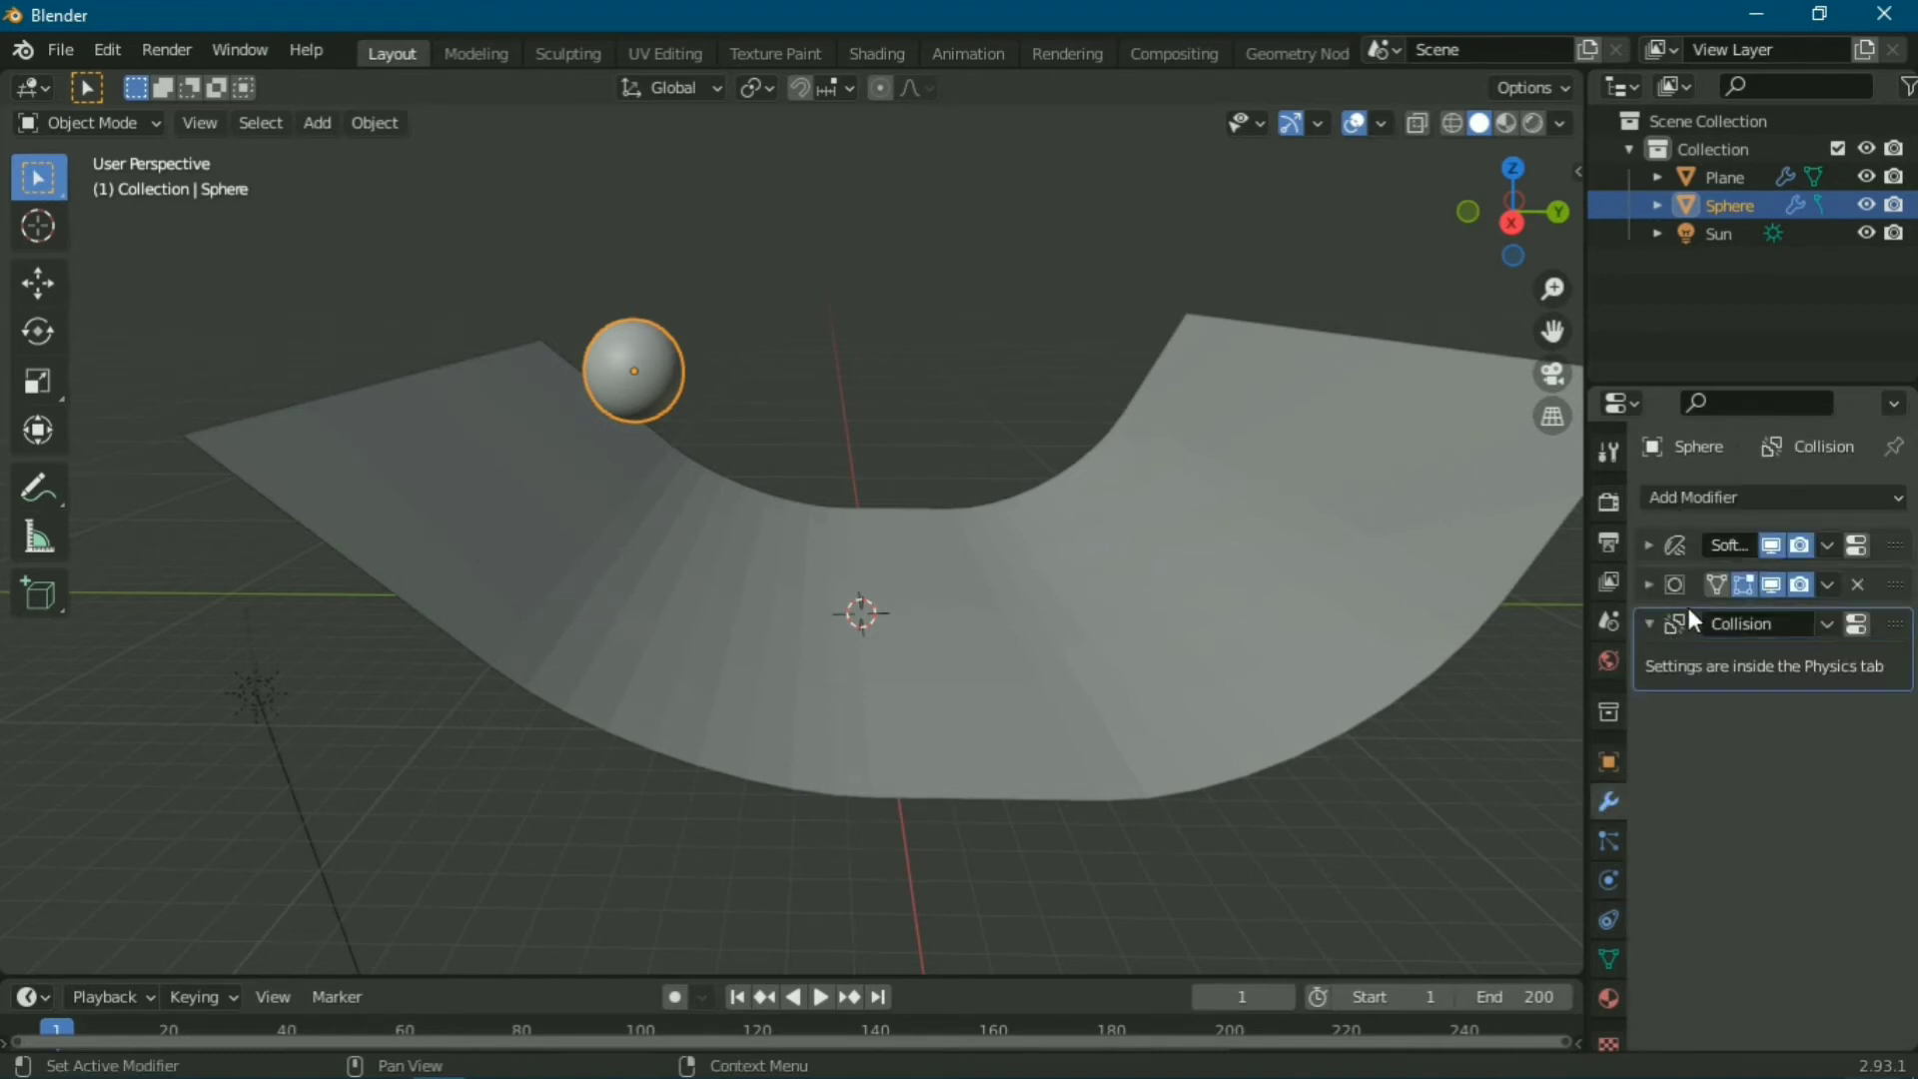
{"action": "left_click_drag", "start_coordinate": [1648, 585], "coordinate": [1649, 544]}
{"action": "left_click_drag", "start_coordinate": [1893, 857], "coordinate": [1895, 544]}
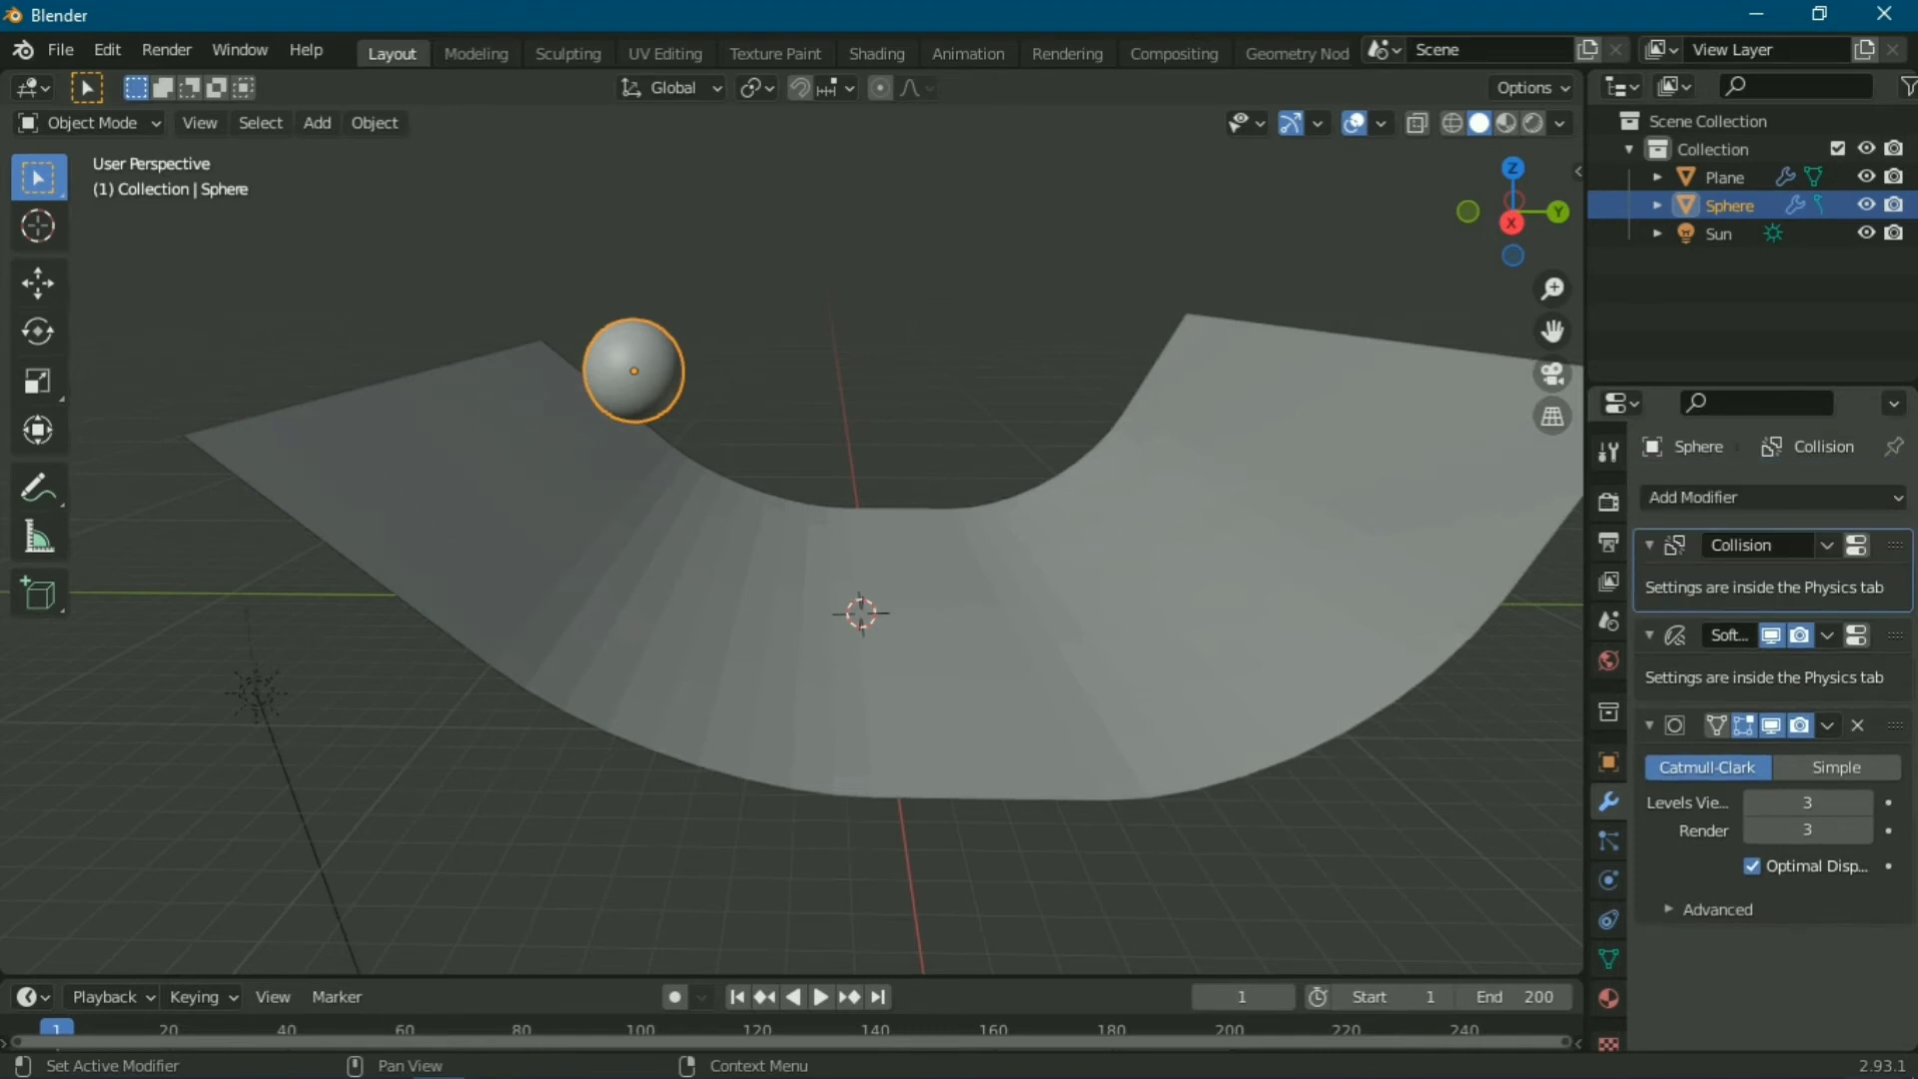
Step: Set the Soft Body cache End frame to 150 and bake the simulation
{"action": "left_click", "coordinate": [1609, 884]}
{"action": "scroll", "coordinate": [1704, 766], "scroll_direction": "down", "scroll_amount": 4}
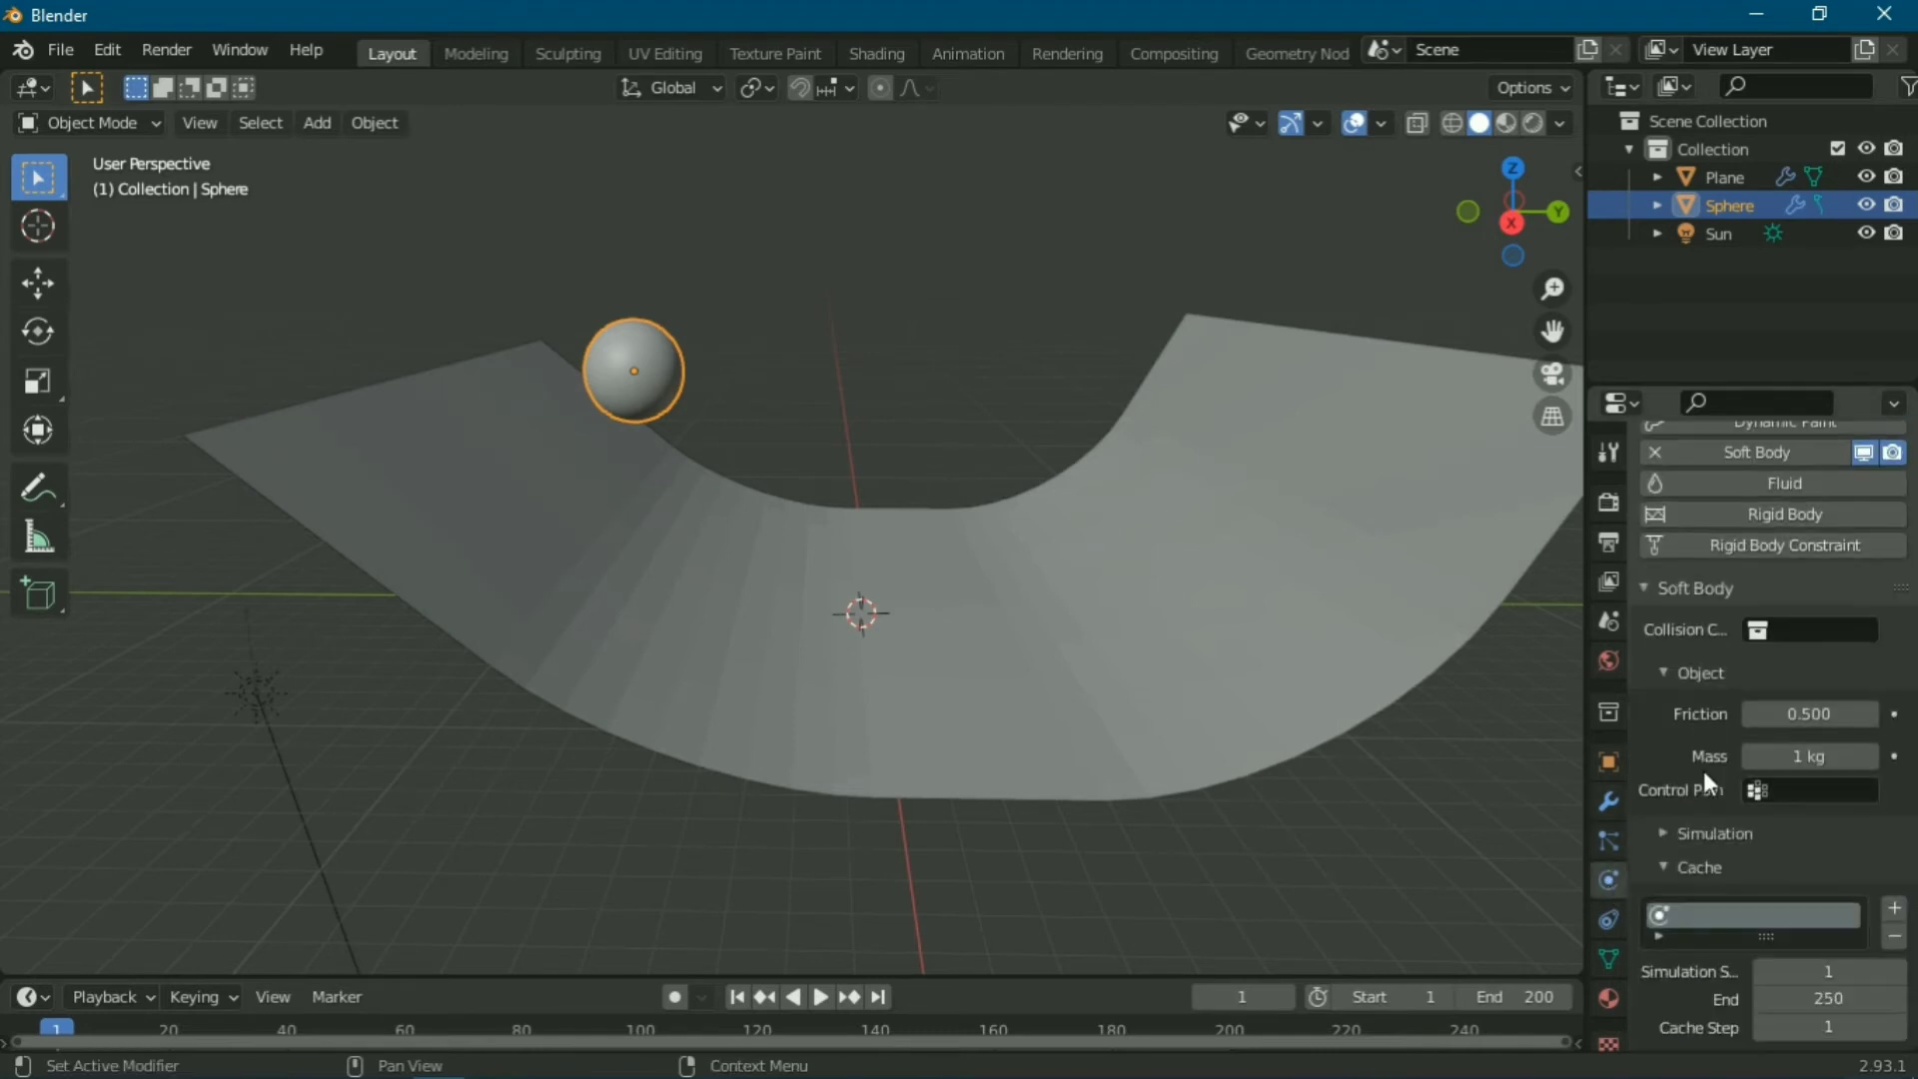
{"action": "scroll", "coordinate": [1705, 770], "scroll_direction": "down", "scroll_amount": 6}
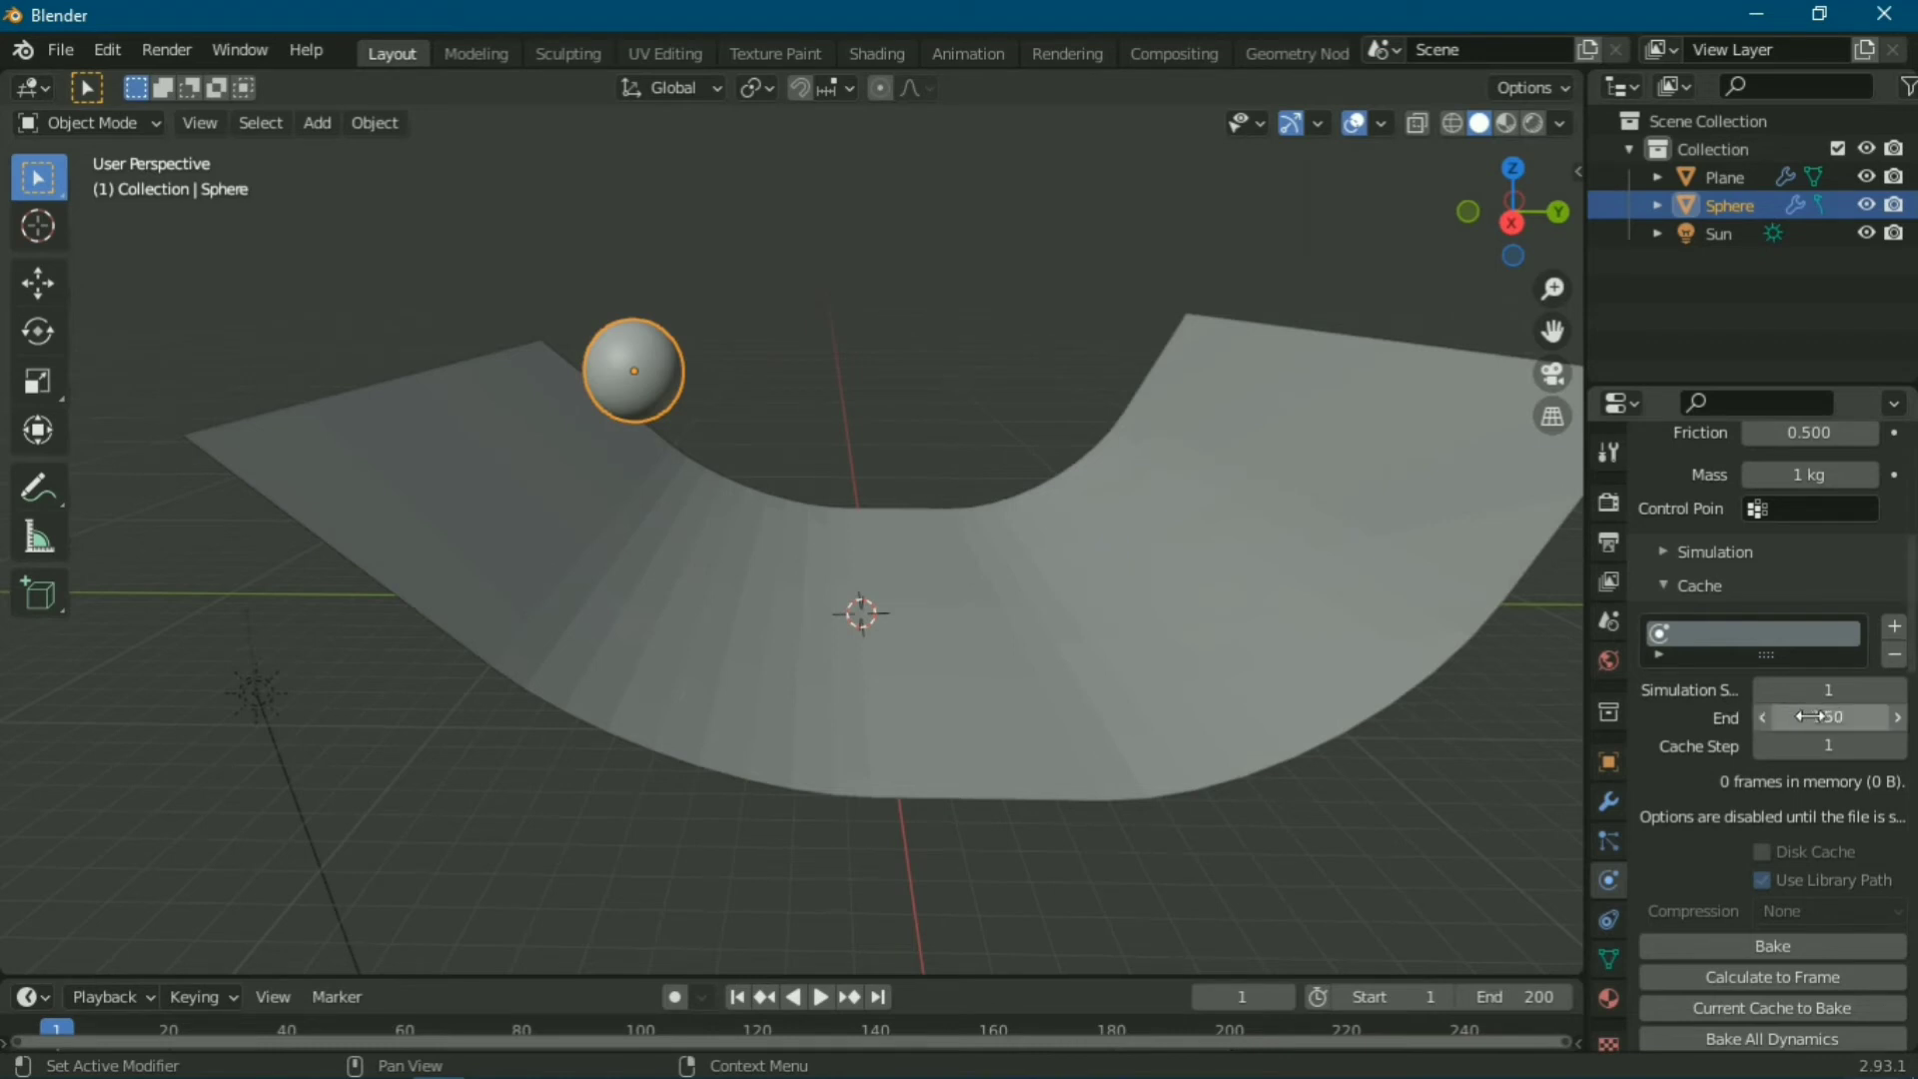
{"action": "scroll", "coordinate": [1811, 716], "scroll_direction": "down", "scroll_amount": 3}
{"action": "key", "text": "space"}
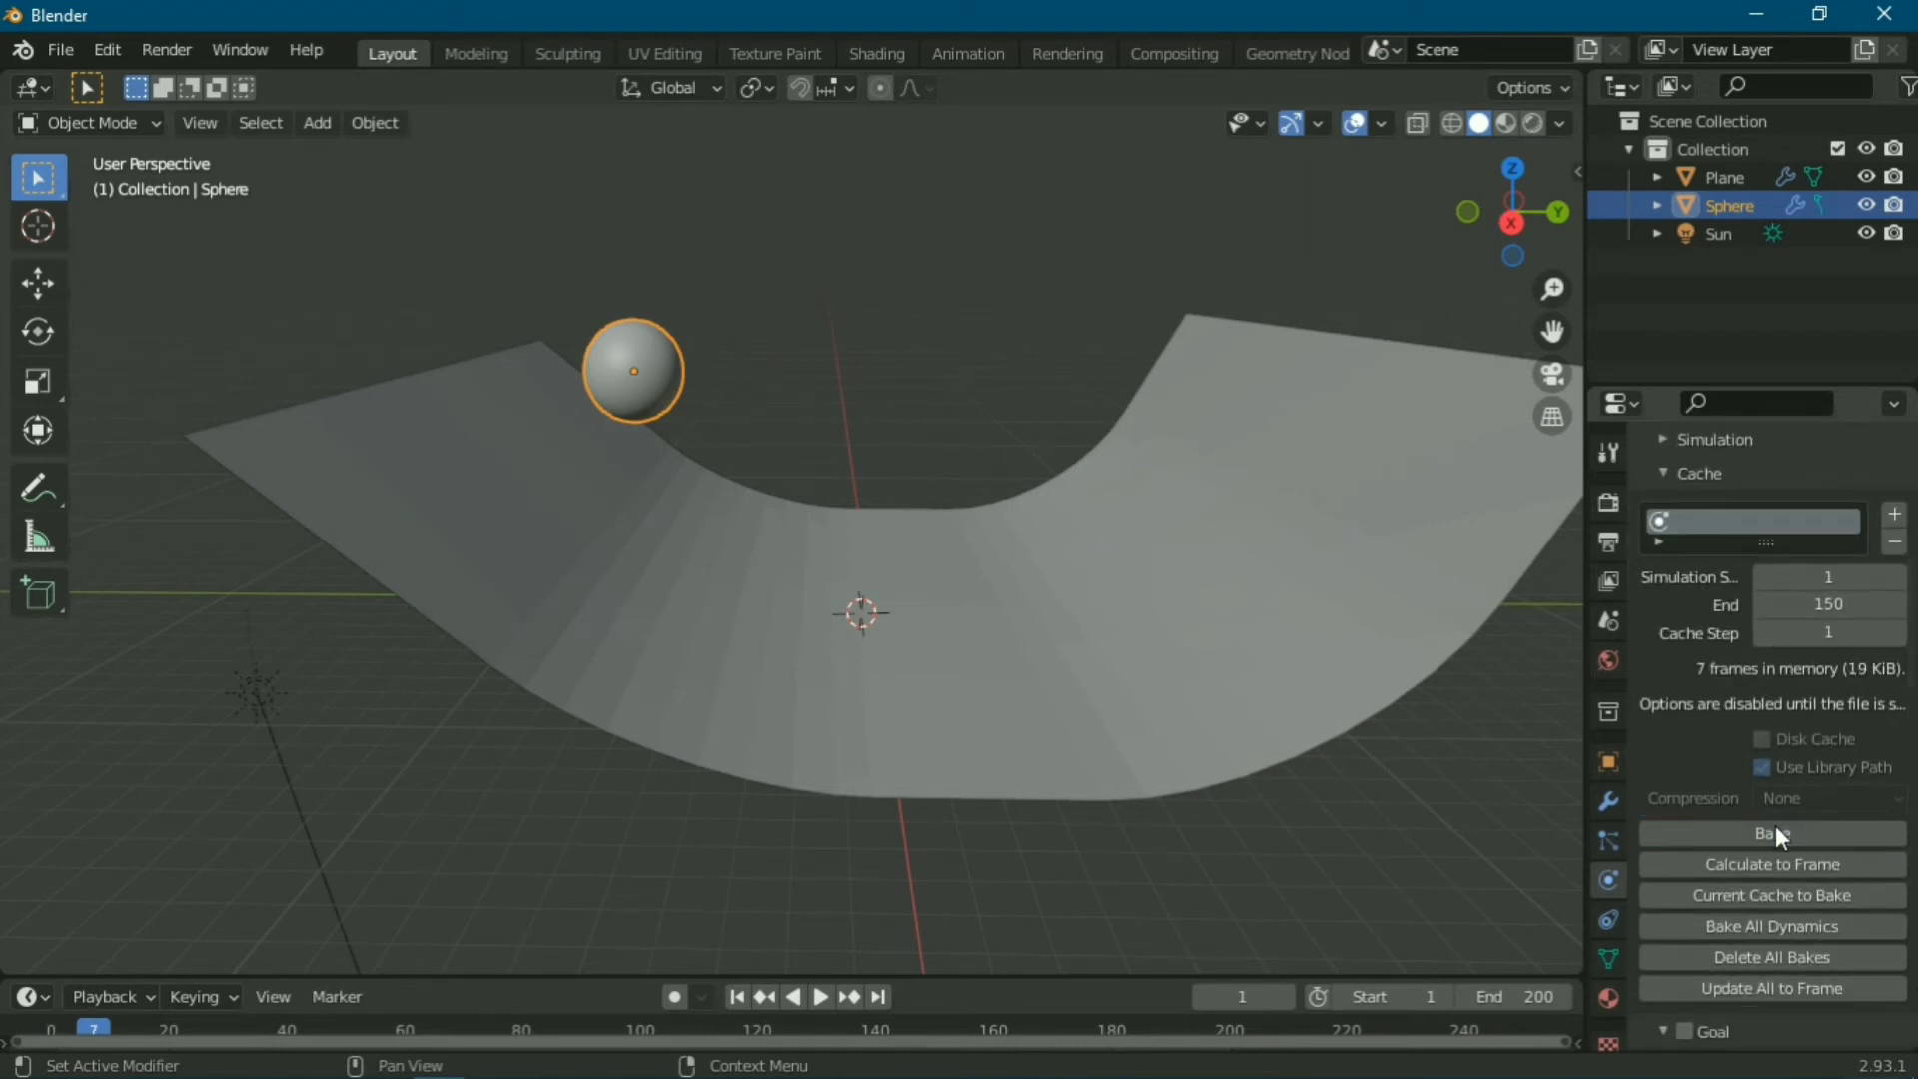
{"action": "left_click", "coordinate": [1776, 829]}
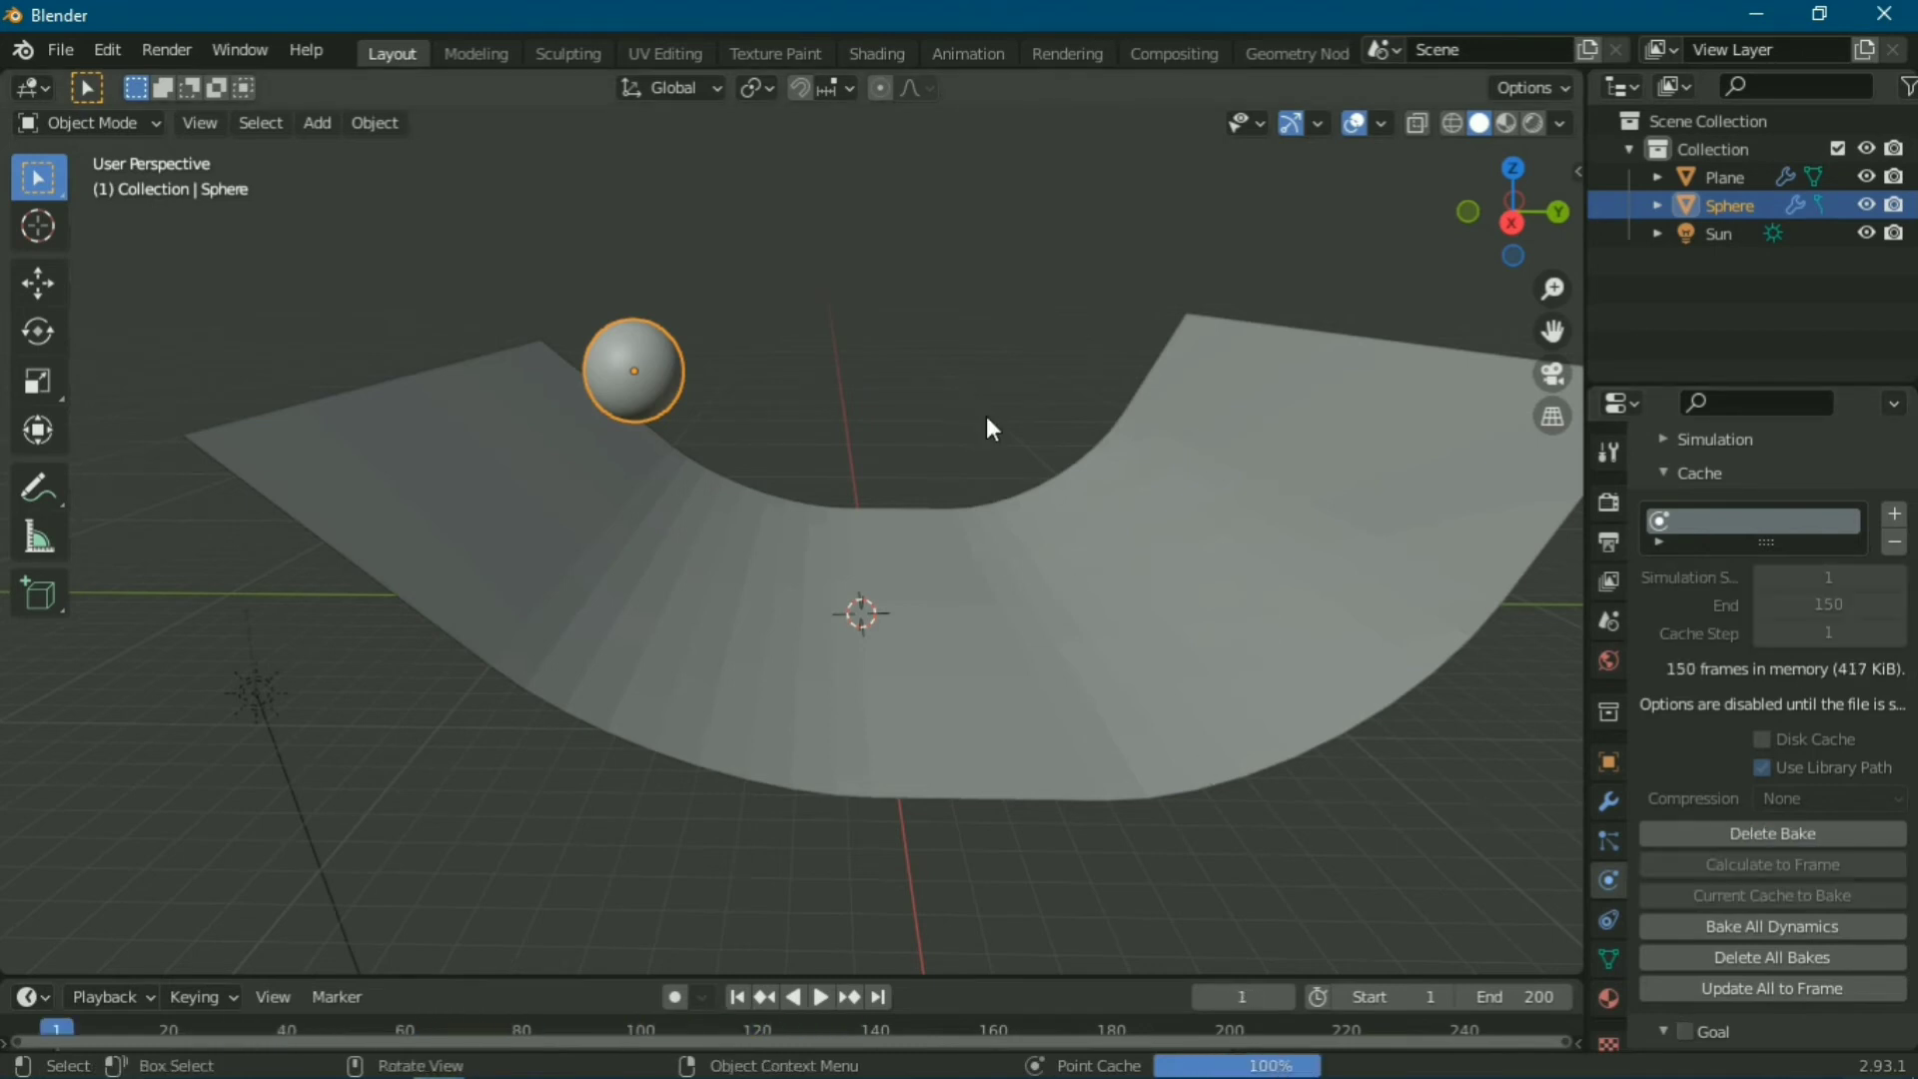
{"action": "left_click", "coordinate": [947, 355]}
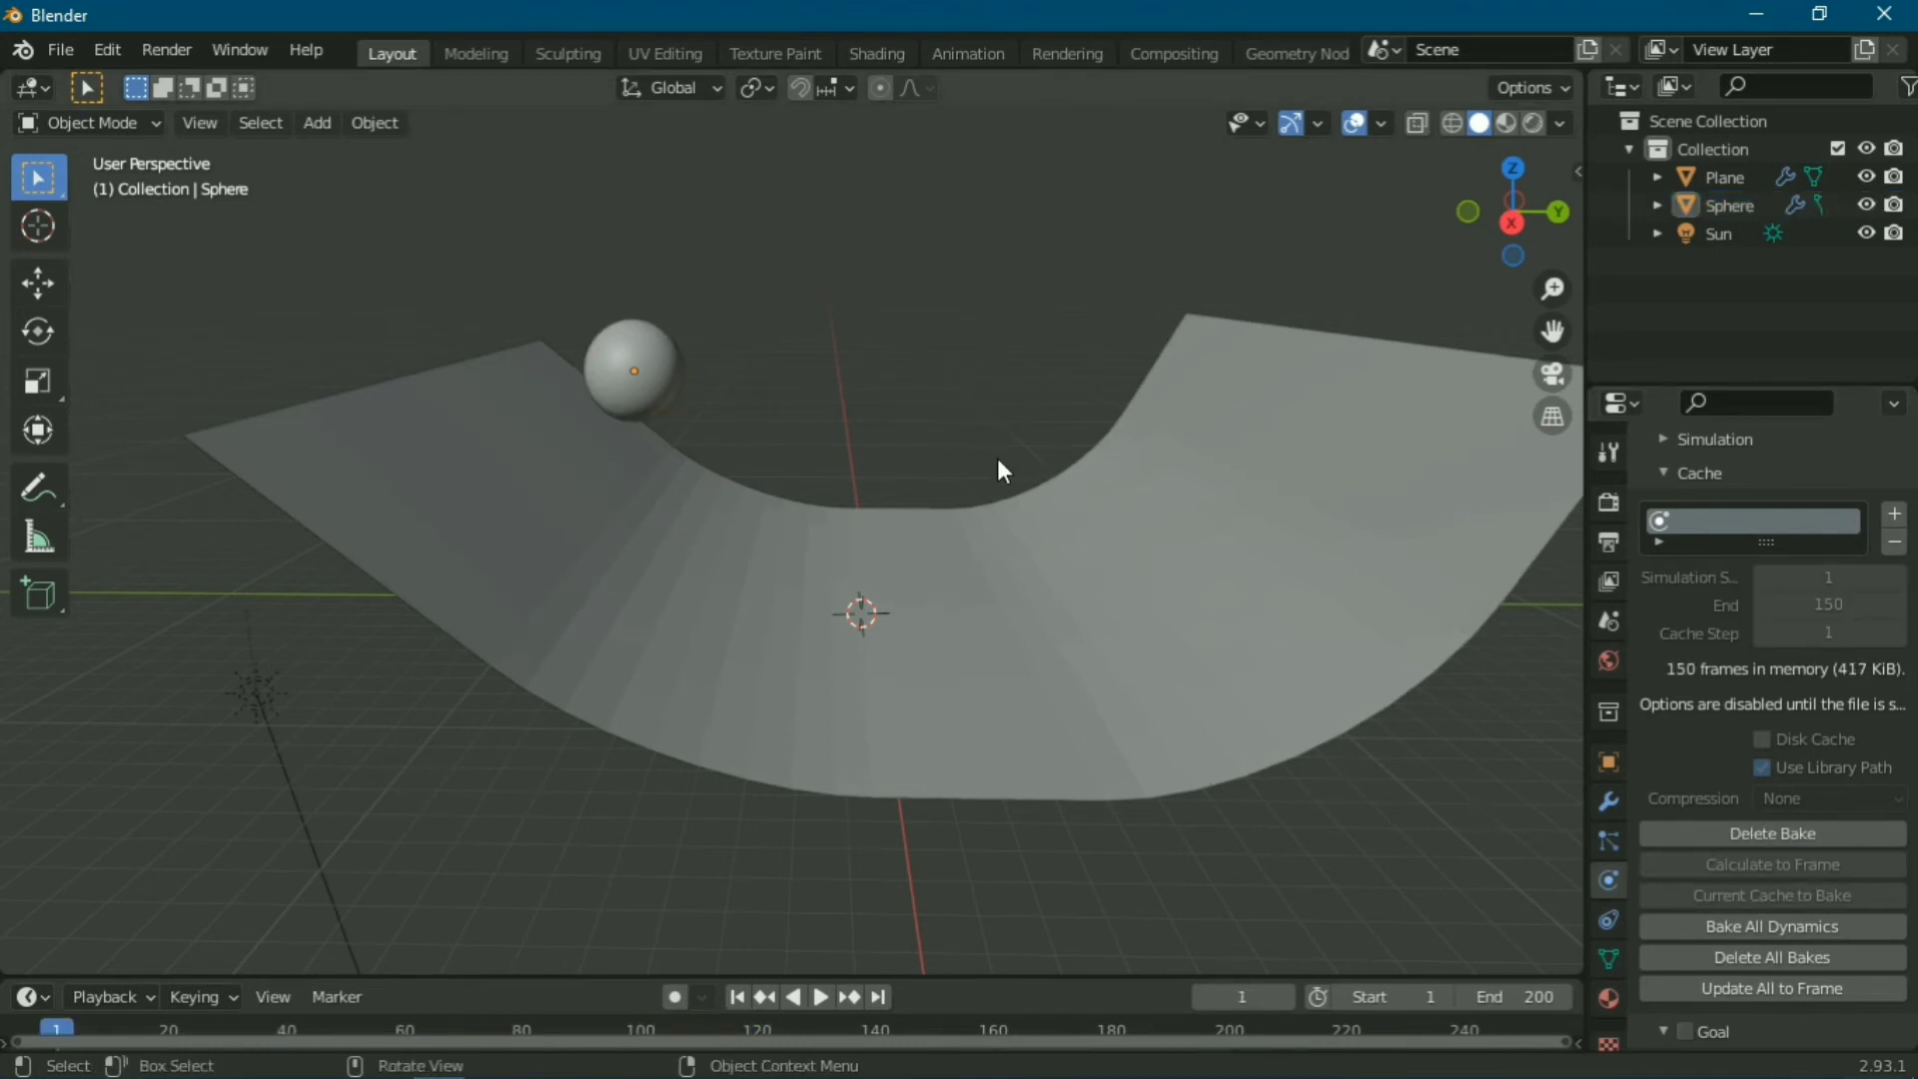
{"action": "left_click", "coordinate": [825, 997]}
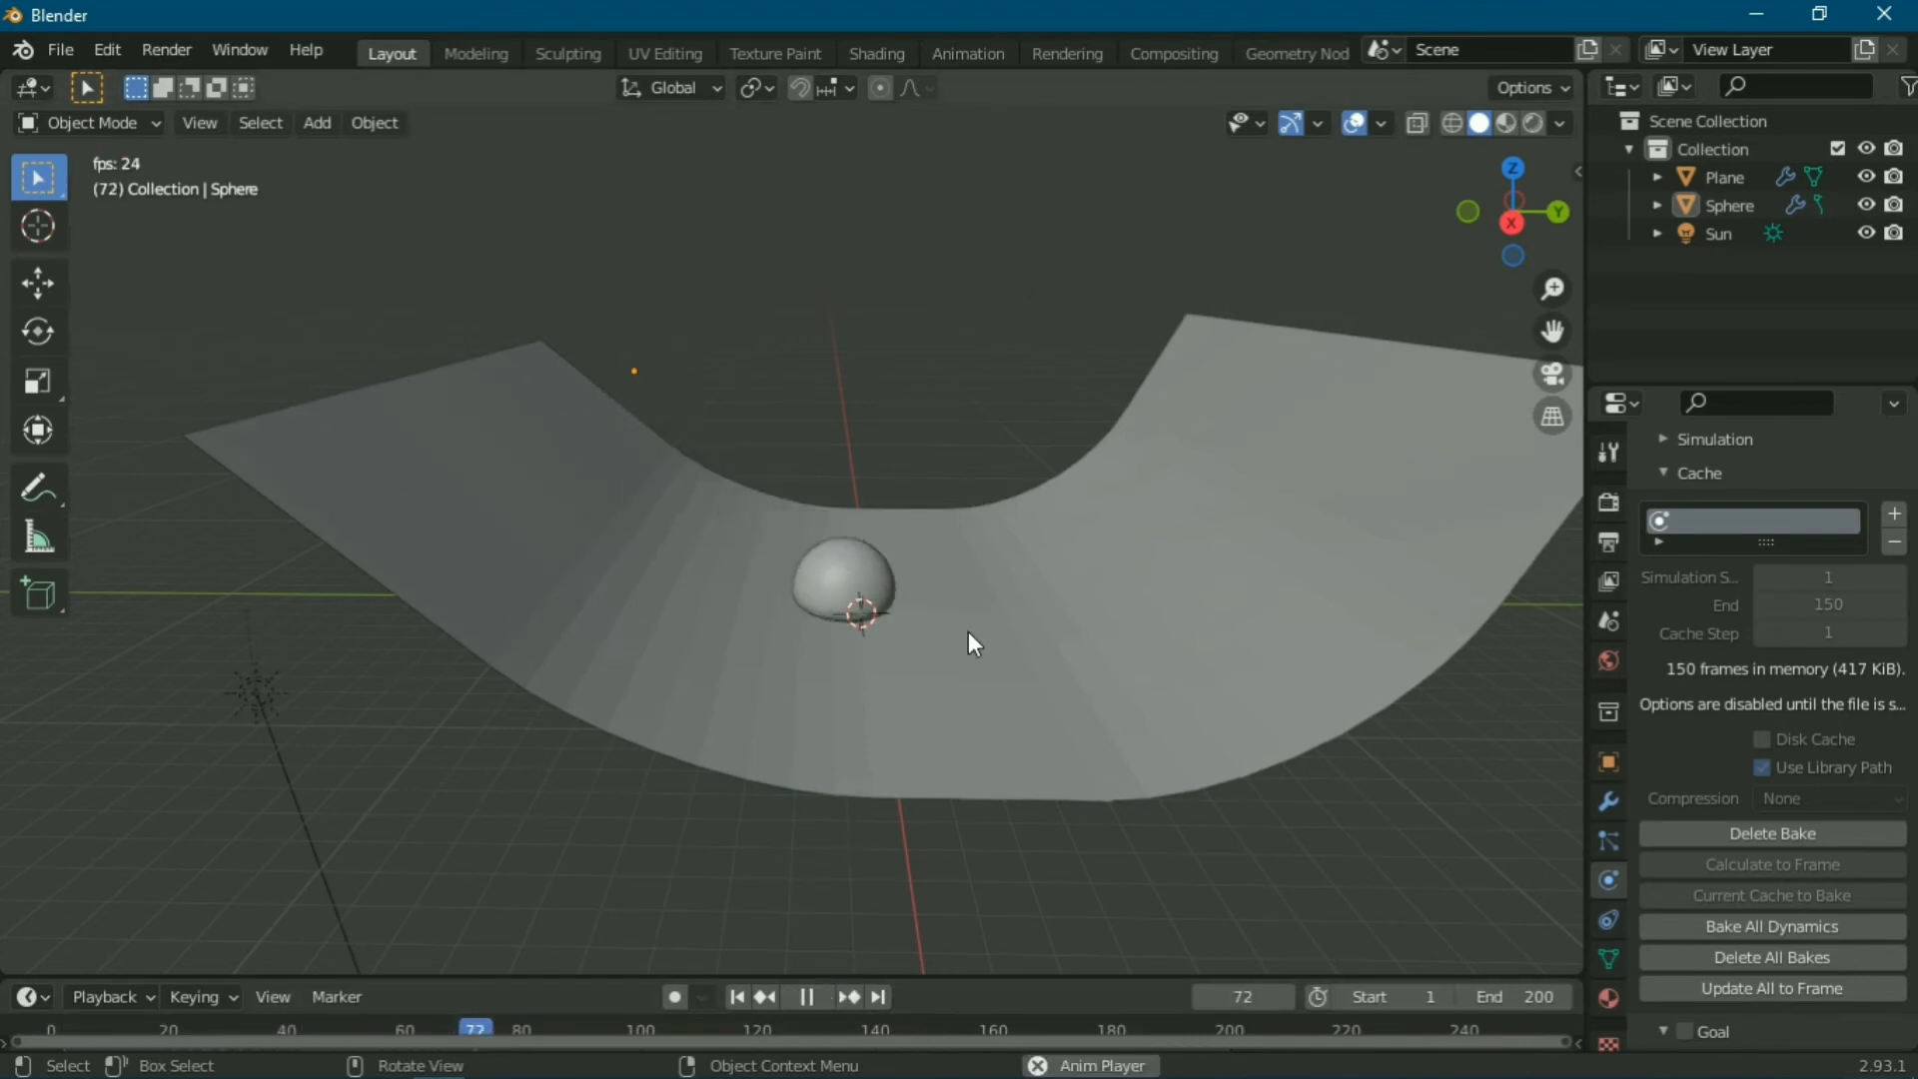
{"action": "mouse_move", "coordinate": [972, 643]}
{"action": "middle_mouse_down"}
{"action": "mouse_move", "coordinate": [596, 644]}
{"action": "mouse_move", "coordinate": [890, 611]}
{"action": "mouse_move", "coordinate": [734, 632]}
{"action": "middle_mouse_up"}
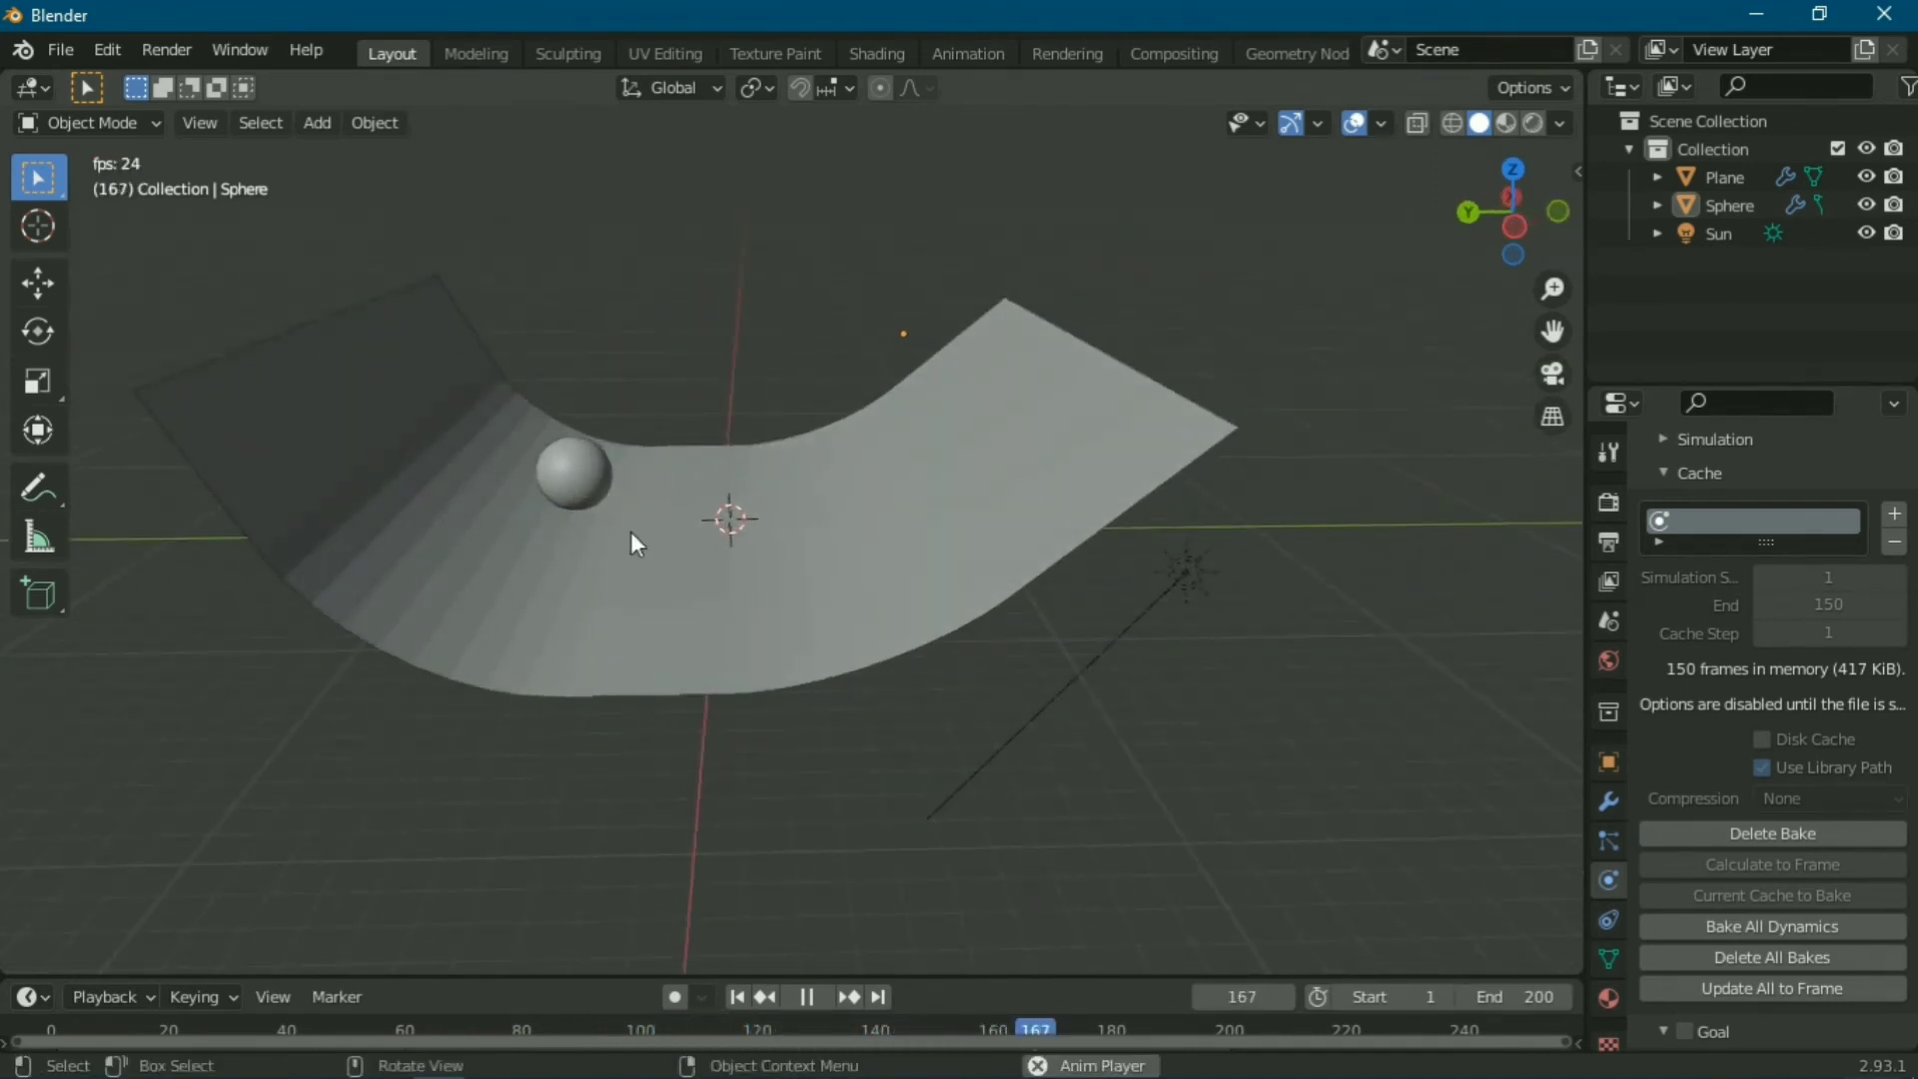
{"action": "left_click", "coordinate": [739, 994]}
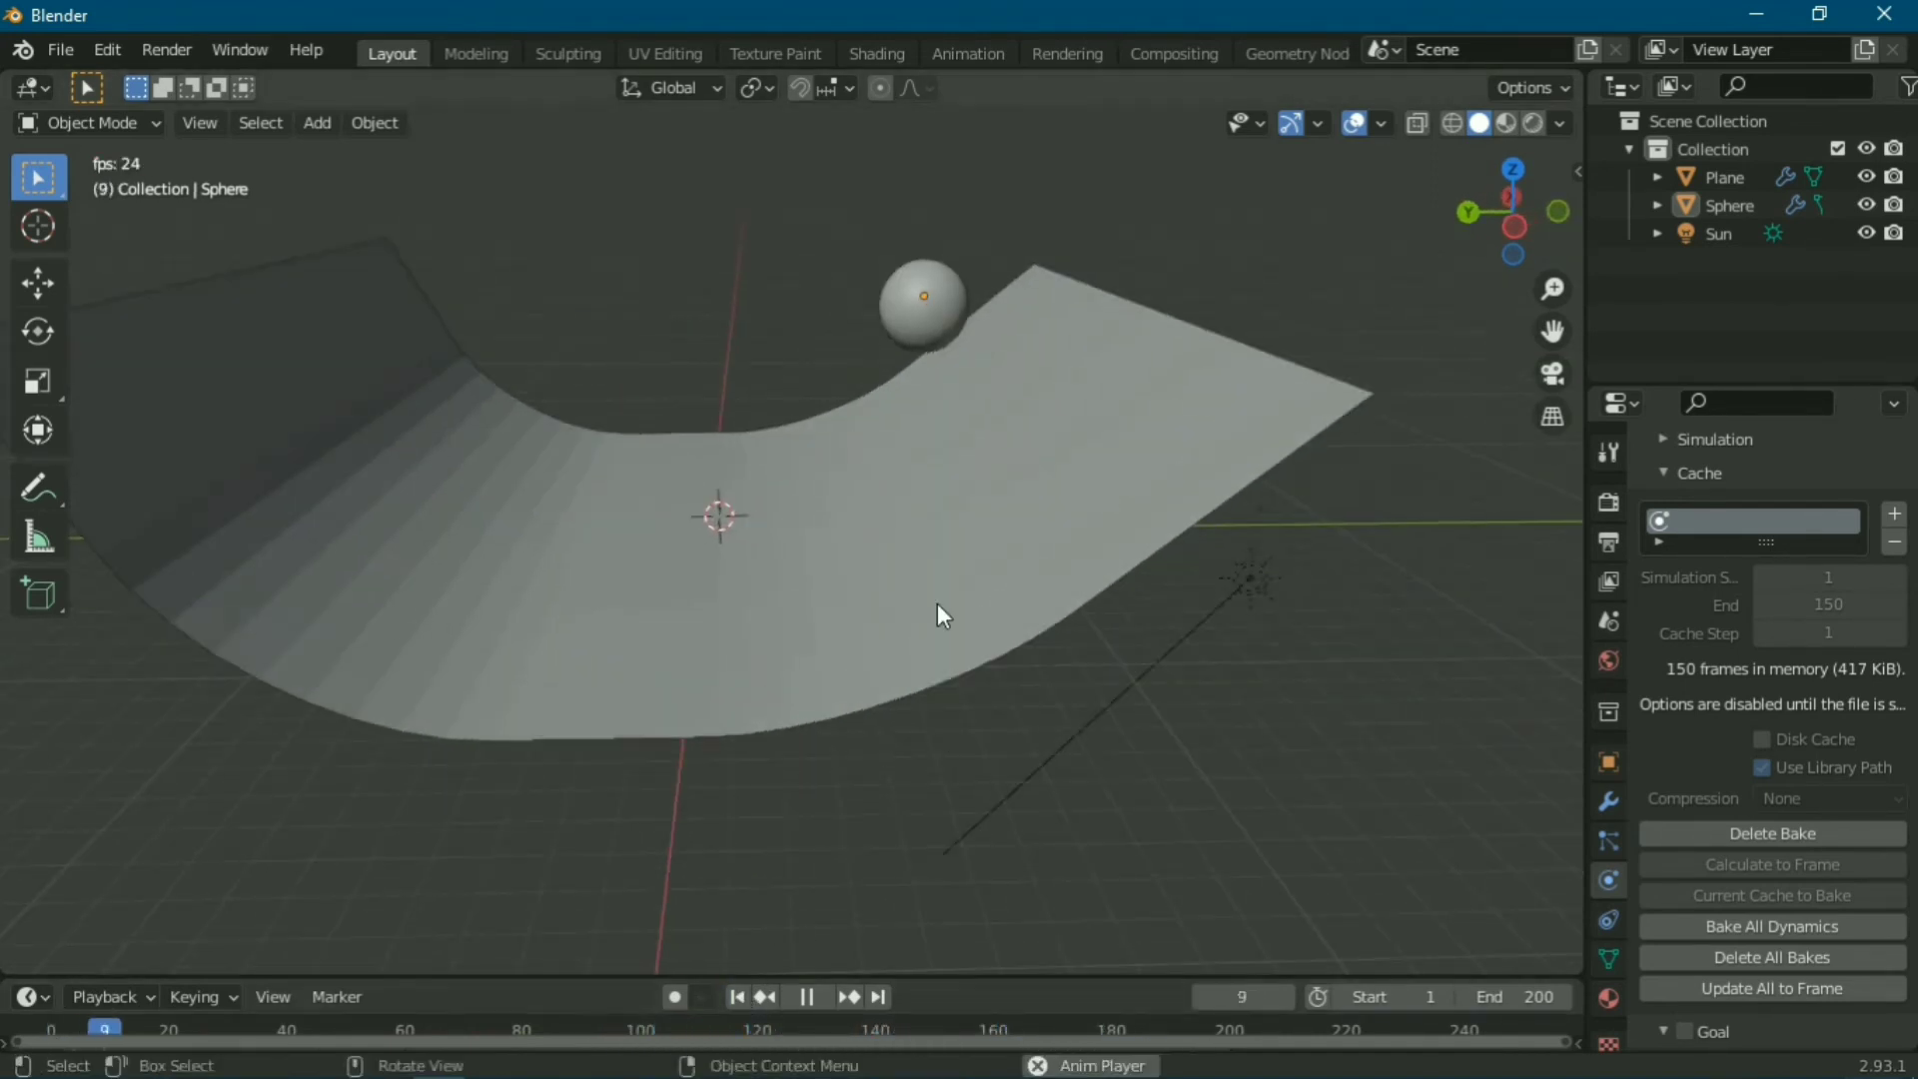
{"action": "left_click", "coordinate": [811, 998]}
{"action": "left_click", "coordinate": [736, 997]}
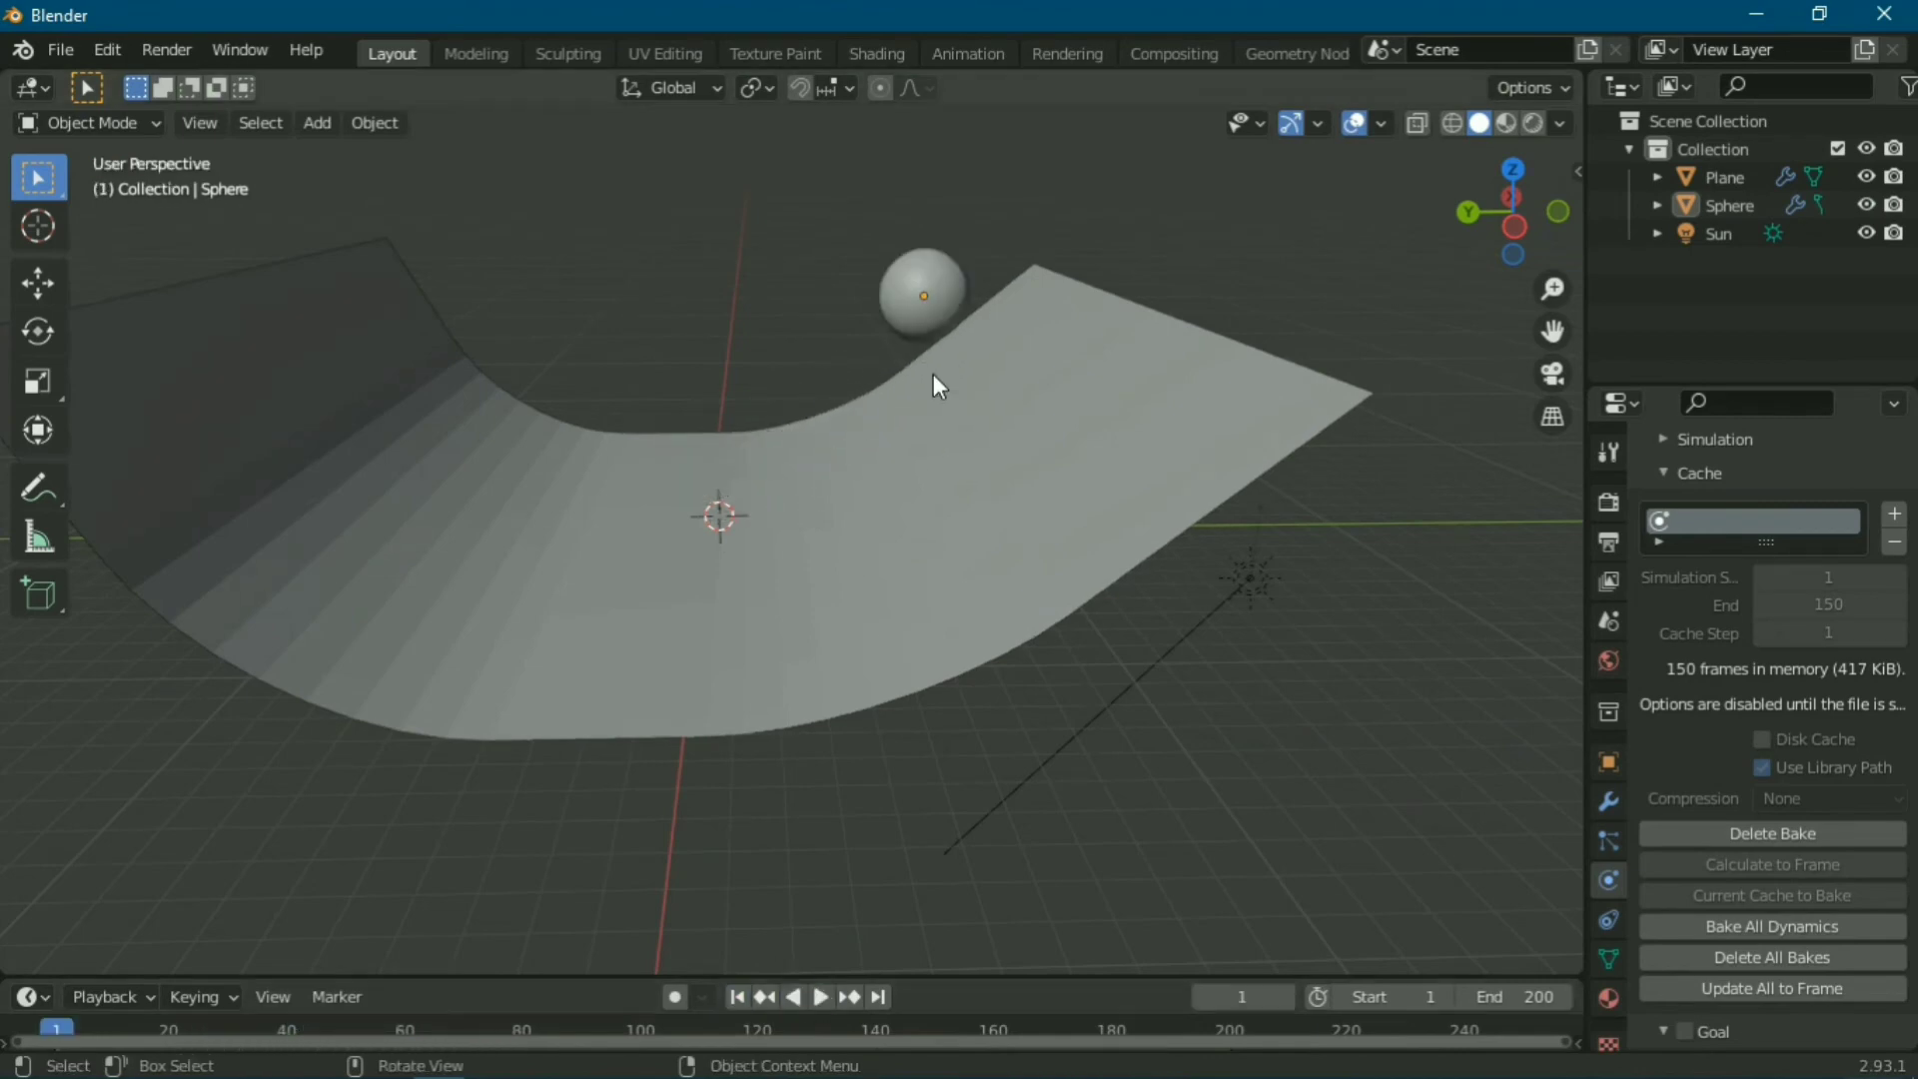
Step: Duplicate the sphere along Y onto the opposite slope as Sphere.001
{"action": "left_click", "coordinate": [940, 294]}
{"action": "key", "text": "shift+d"}
{"action": "key", "text": "y"}
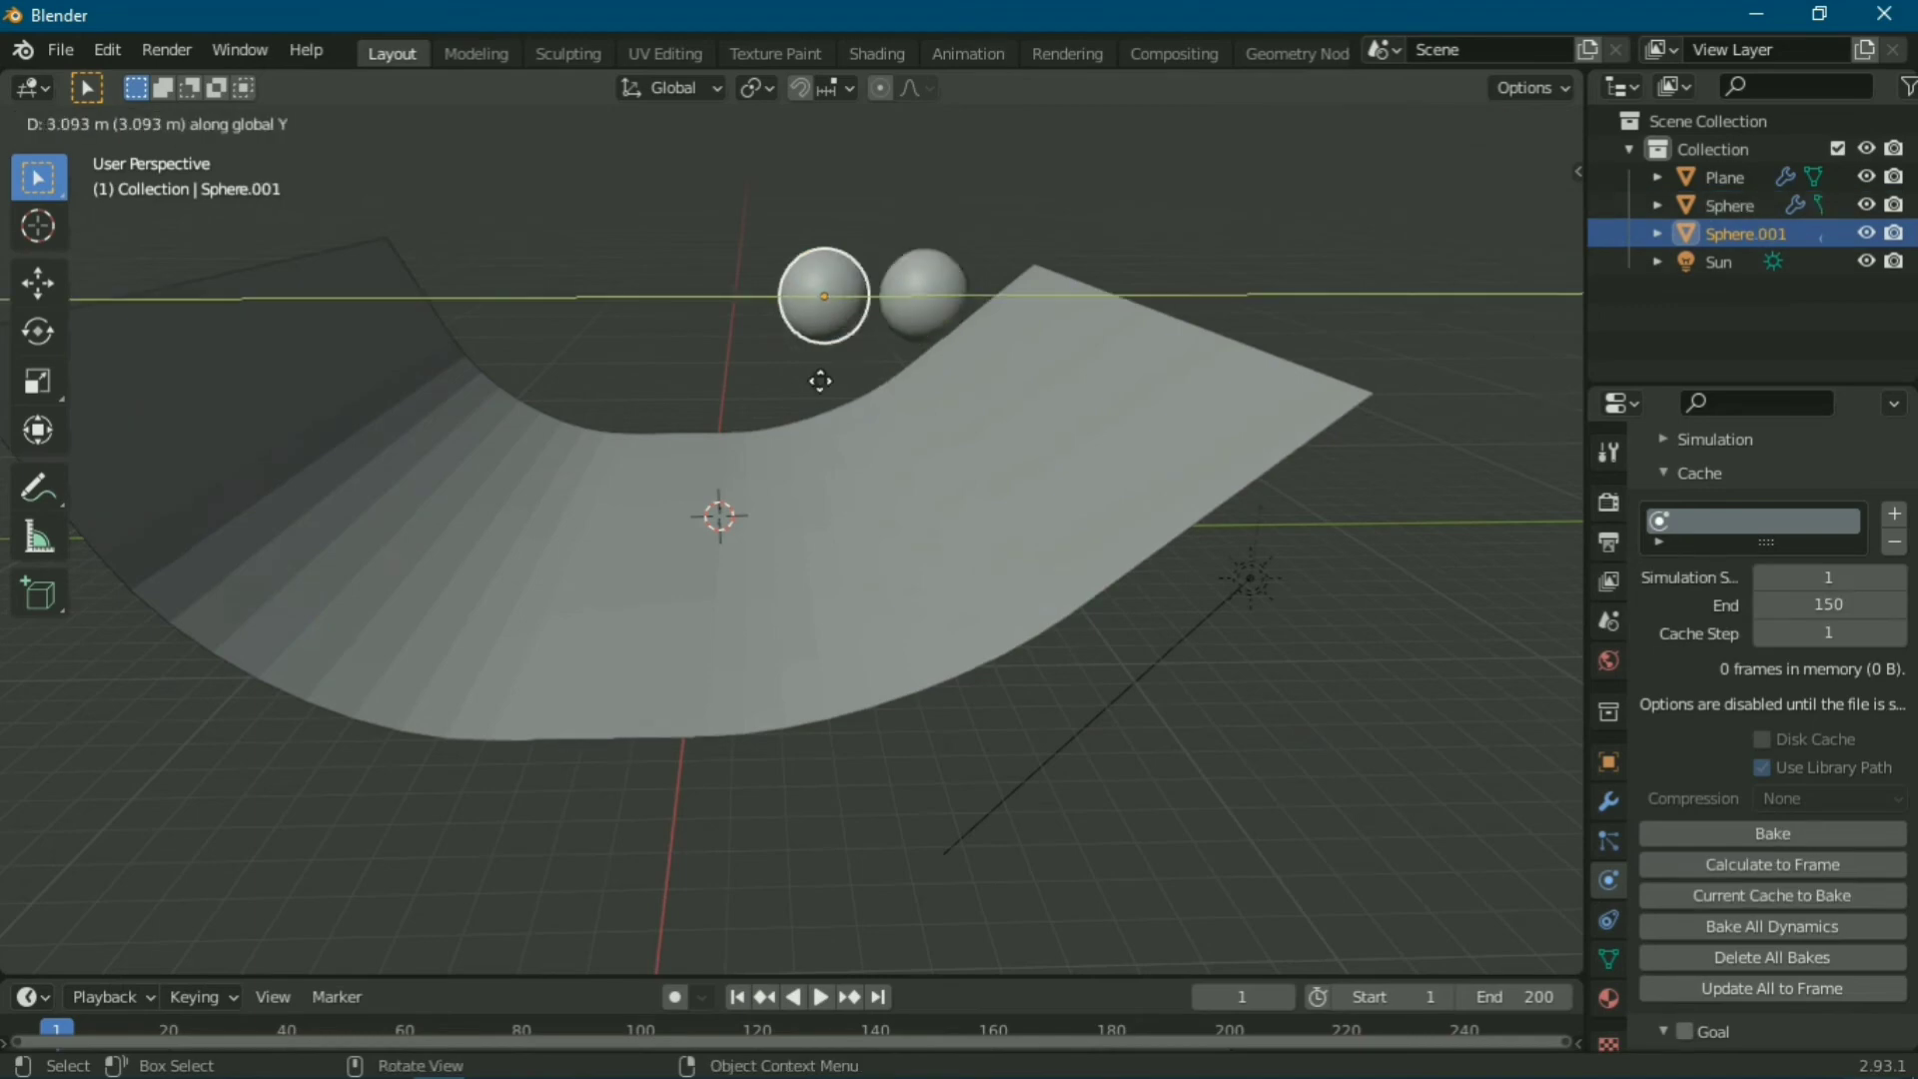
{"action": "left_click", "coordinate": [579, 389]}
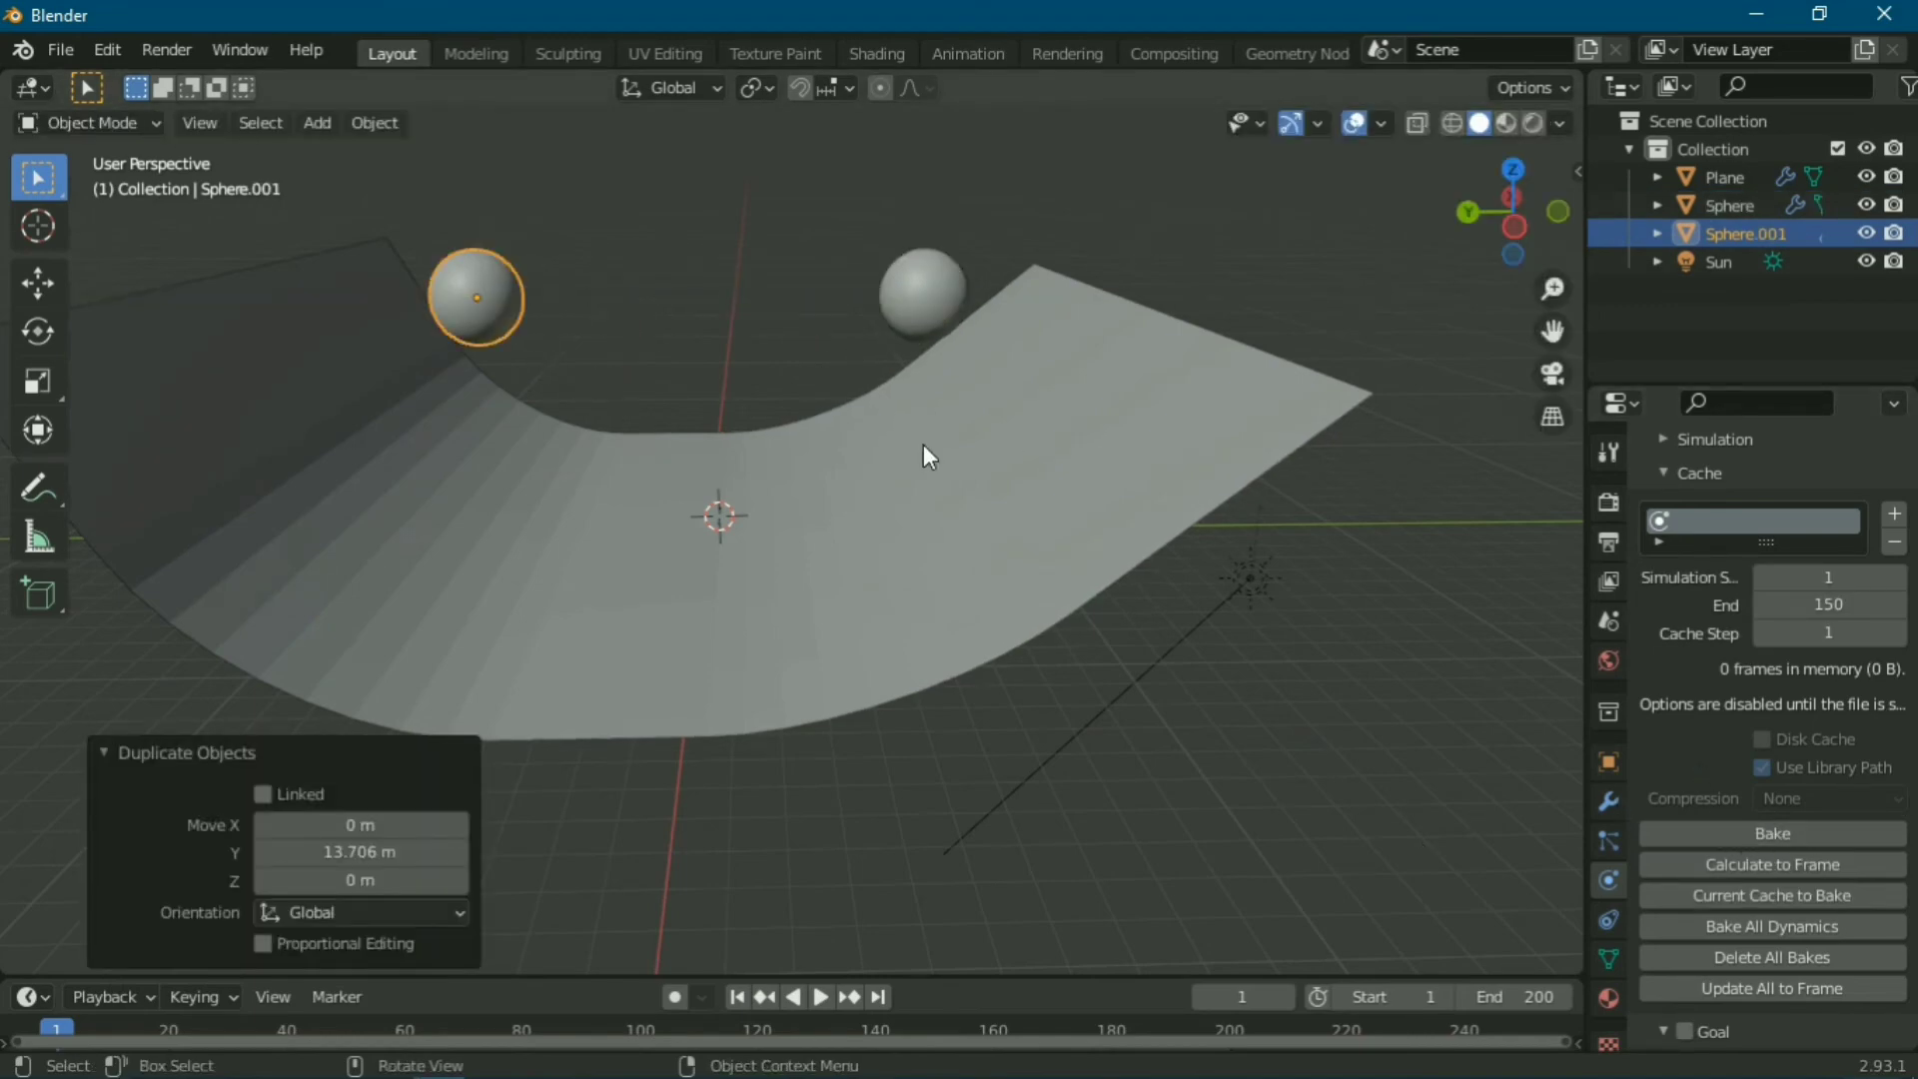
Step: Deselect and orbit around the half-pipe to inspect the two facing spheres
{"action": "scroll", "coordinate": [923, 456], "scroll_direction": "down", "scroll_amount": 5}
{"action": "left_click", "coordinate": [775, 716]}
{"action": "mouse_move", "coordinate": [776, 715]}
{"action": "middle_mouse_down"}
{"action": "mouse_move", "coordinate": [927, 673]}
{"action": "mouse_move", "coordinate": [722, 717]}
{"action": "mouse_move", "coordinate": [963, 767]}
{"action": "mouse_move", "coordinate": [852, 640]}
{"action": "mouse_move", "coordinate": [992, 644]}
{"action": "mouse_move", "coordinate": [1045, 598]}
{"action": "mouse_move", "coordinate": [546, 592]}
{"action": "mouse_move", "coordinate": [667, 538]}
{"action": "mouse_move", "coordinate": [733, 423]}
{"action": "mouse_move", "coordinate": [629, 398]}
{"action": "mouse_move", "coordinate": [690, 296]}
{"action": "mouse_move", "coordinate": [754, 386]}
{"action": "mouse_move", "coordinate": [712, 368]}
{"action": "mouse_move", "coordinate": [711, 386]}
{"action": "mouse_move", "coordinate": [770, 373]}
{"action": "mouse_move", "coordinate": [716, 399]}
{"action": "mouse_move", "coordinate": [1140, 481]}
{"action": "middle_mouse_up"}
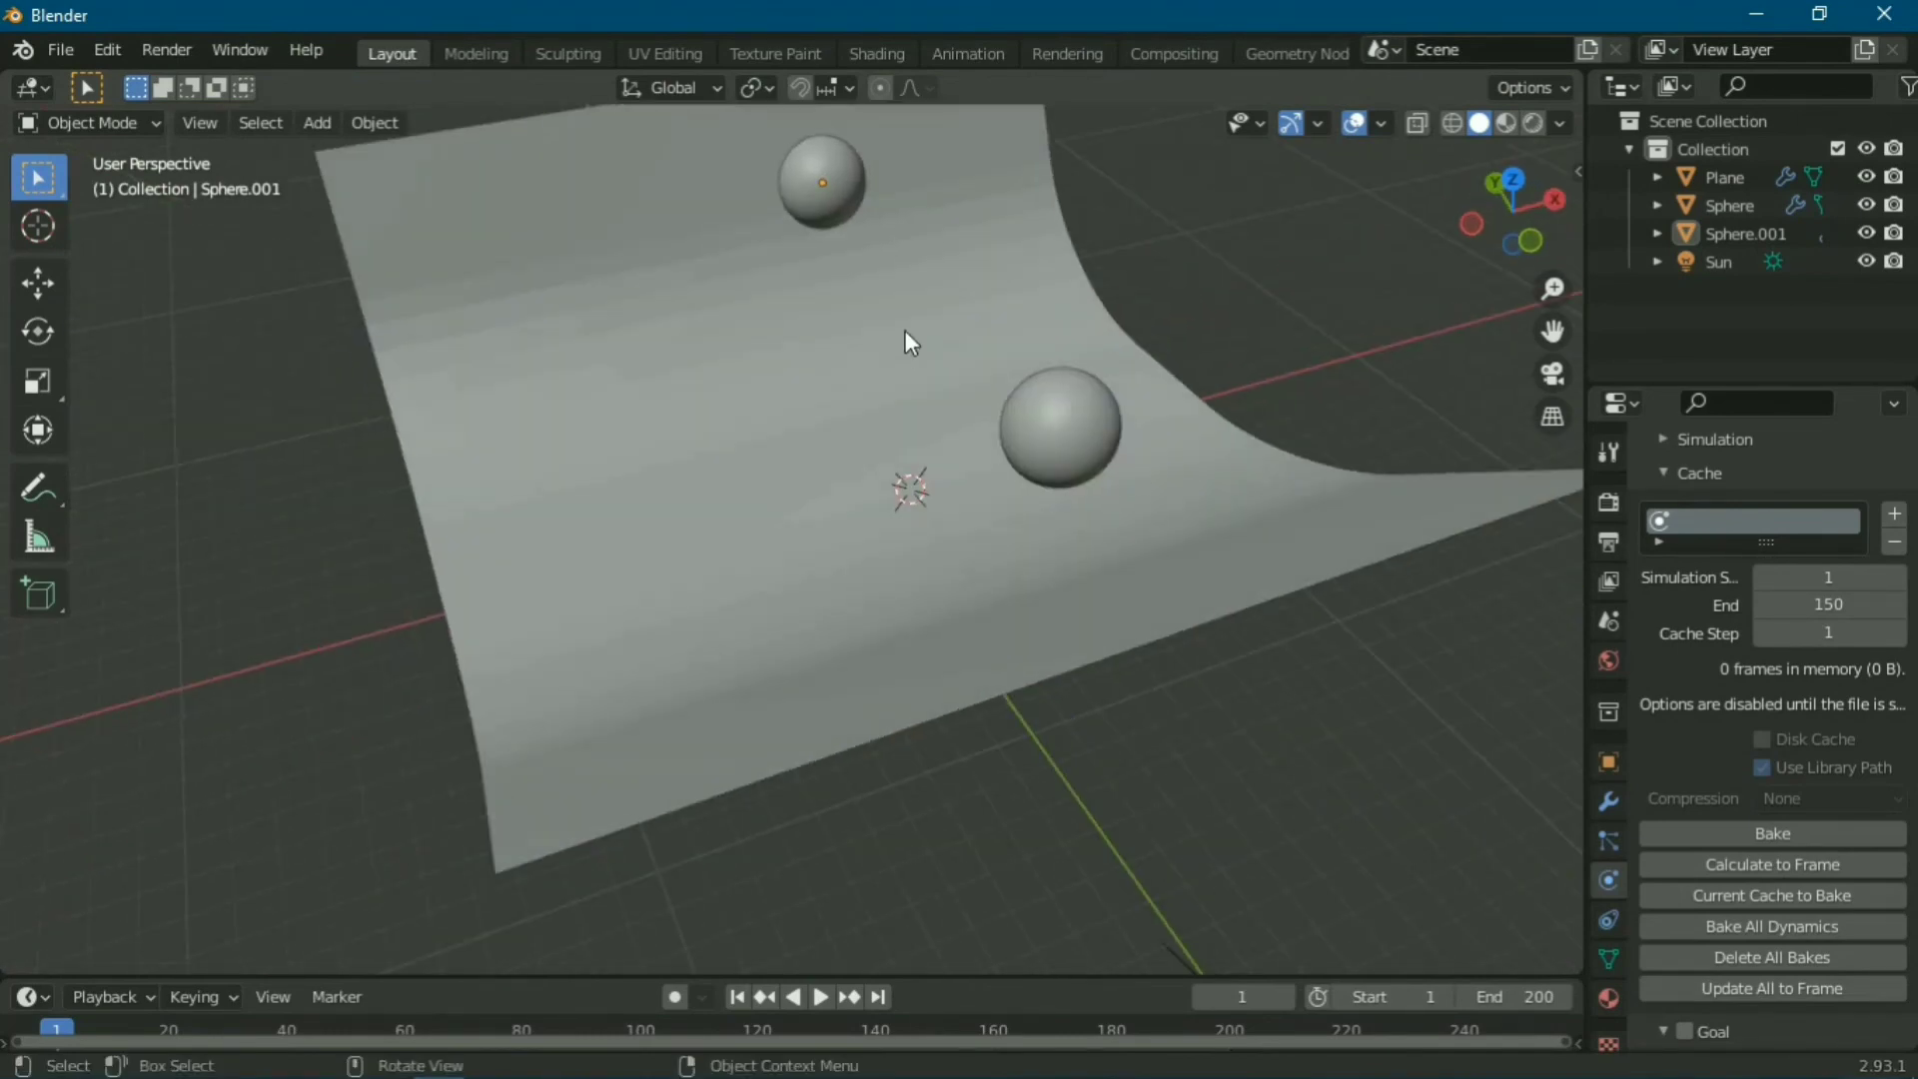
{"action": "mouse_move", "coordinate": [905, 333]}
{"action": "middle_mouse_down"}
{"action": "mouse_move", "coordinate": [707, 471]}
{"action": "mouse_move", "coordinate": [1010, 463]}
{"action": "mouse_move", "coordinate": [686, 458]}
{"action": "mouse_move", "coordinate": [861, 512]}
{"action": "mouse_move", "coordinate": [732, 509]}
{"action": "mouse_move", "coordinate": [853, 557]}
{"action": "mouse_move", "coordinate": [797, 514]}
{"action": "mouse_move", "coordinate": [854, 523]}
{"action": "mouse_move", "coordinate": [835, 621]}
{"action": "mouse_move", "coordinate": [1010, 603]}
{"action": "mouse_move", "coordinate": [870, 574]}
{"action": "mouse_move", "coordinate": [748, 602]}
{"action": "middle_mouse_up"}
{"action": "scroll", "coordinate": [759, 605], "scroll_direction": "down", "scroll_amount": 2}
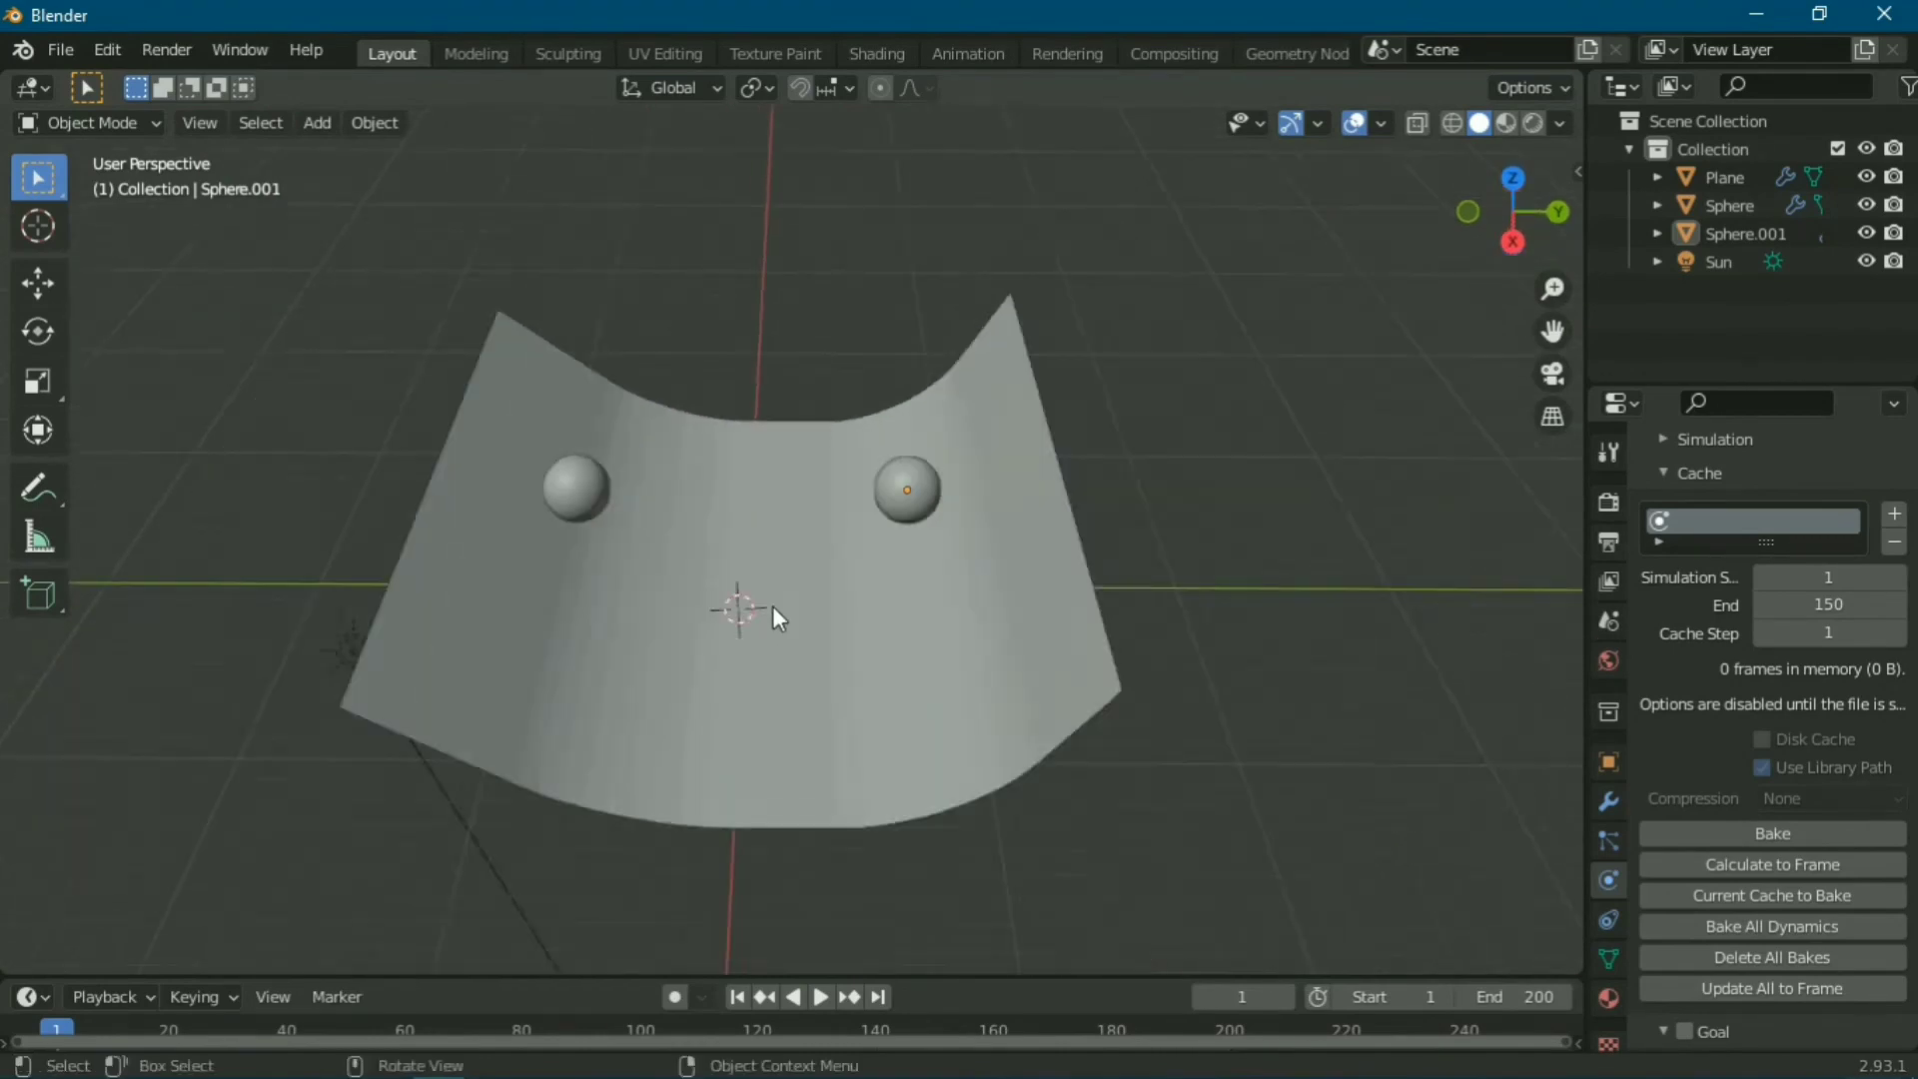
{"action": "scroll", "coordinate": [769, 611], "scroll_direction": "down", "scroll_amount": 3}
{"action": "mouse_move", "coordinate": [939, 470]}
{"action": "middle_mouse_down"}
{"action": "mouse_move", "coordinate": [668, 527]}
{"action": "mouse_move", "coordinate": [419, 504]}
{"action": "middle_mouse_up"}
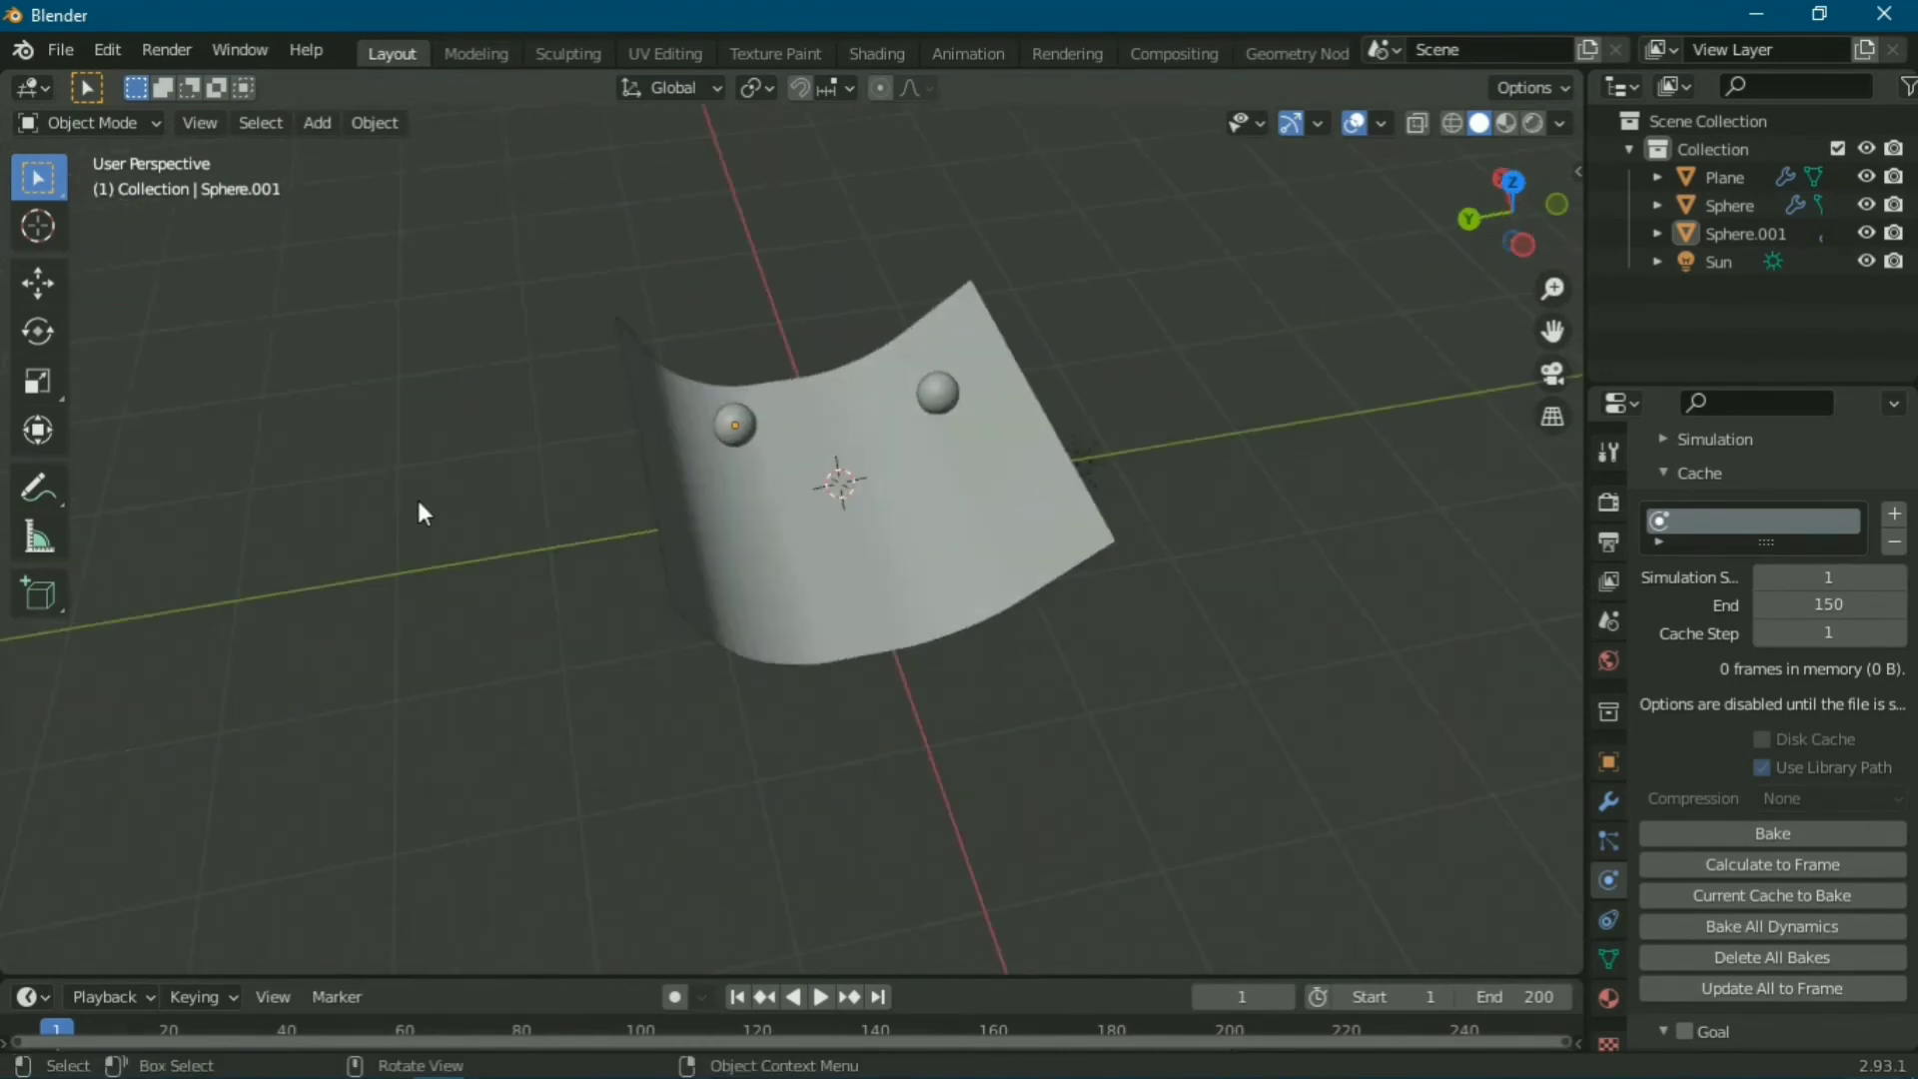